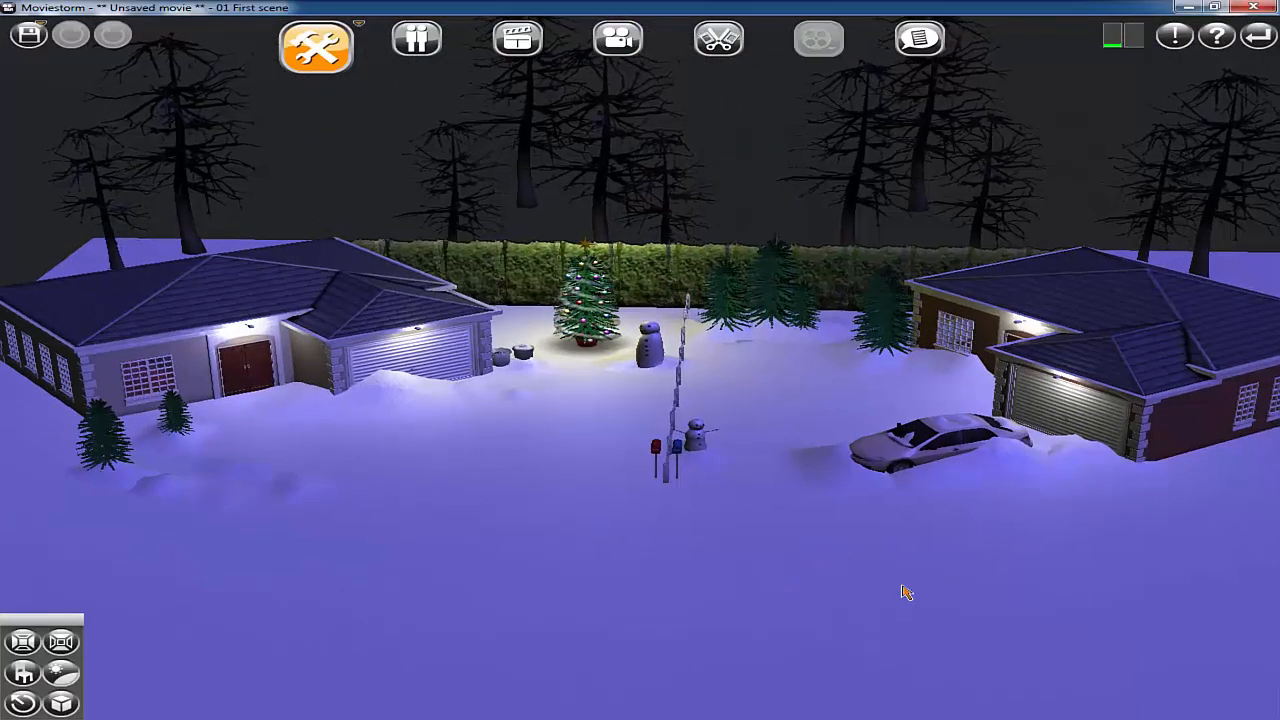
- Examine the finished snowy set with its two lit houses, Christmas tree, snowmen and car from several angles
scroll(903, 592, down, 3)
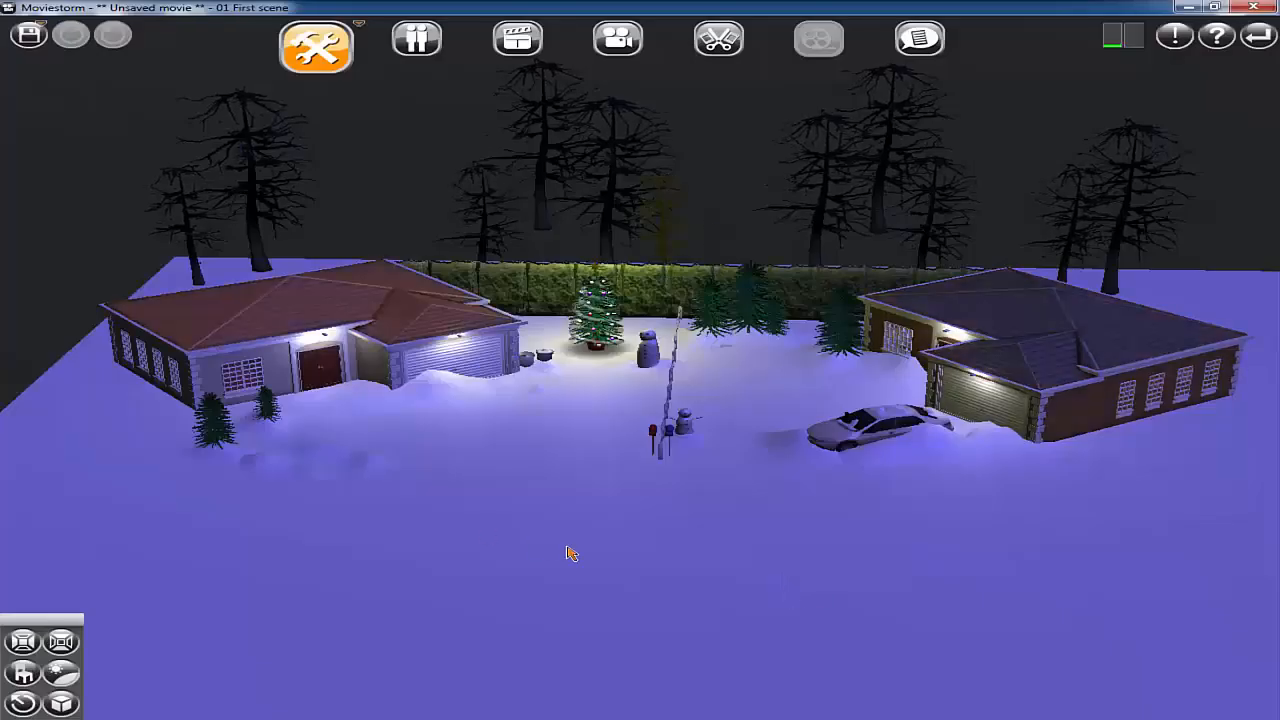
drag(940, 525, 876, 521)
mouse_move(797, 539)
right_down()
mouse_move(822, 537)
mouse_move(817, 553)
right_up()
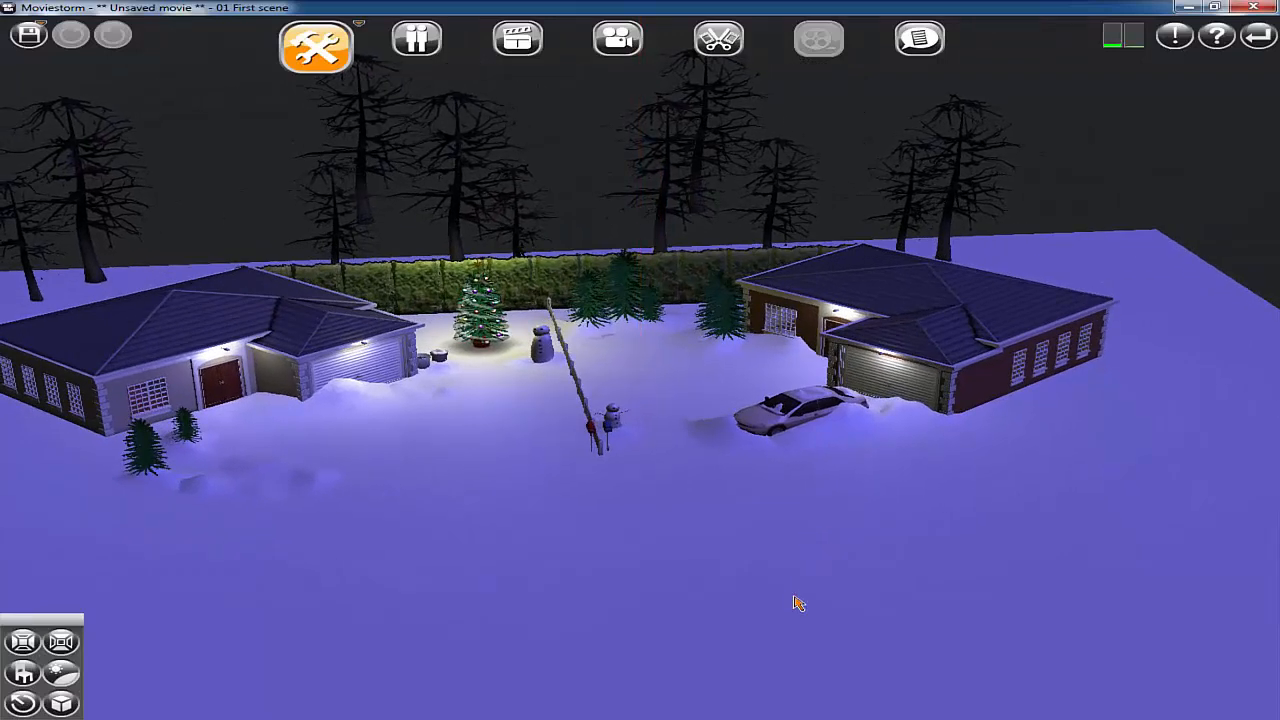
scroll(708, 578, up, 3)
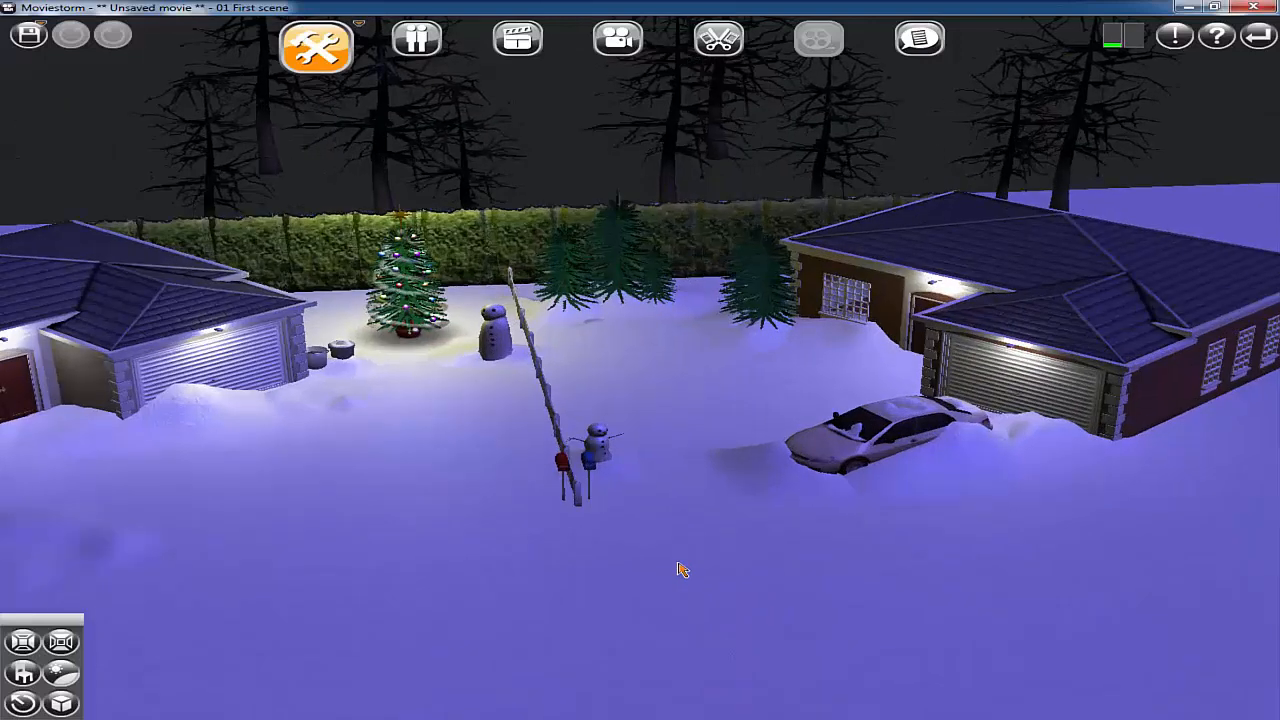
scroll(686, 564, down, 3)
right_drag(670, 548, 703, 555)
drag(483, 492, 561, 467)
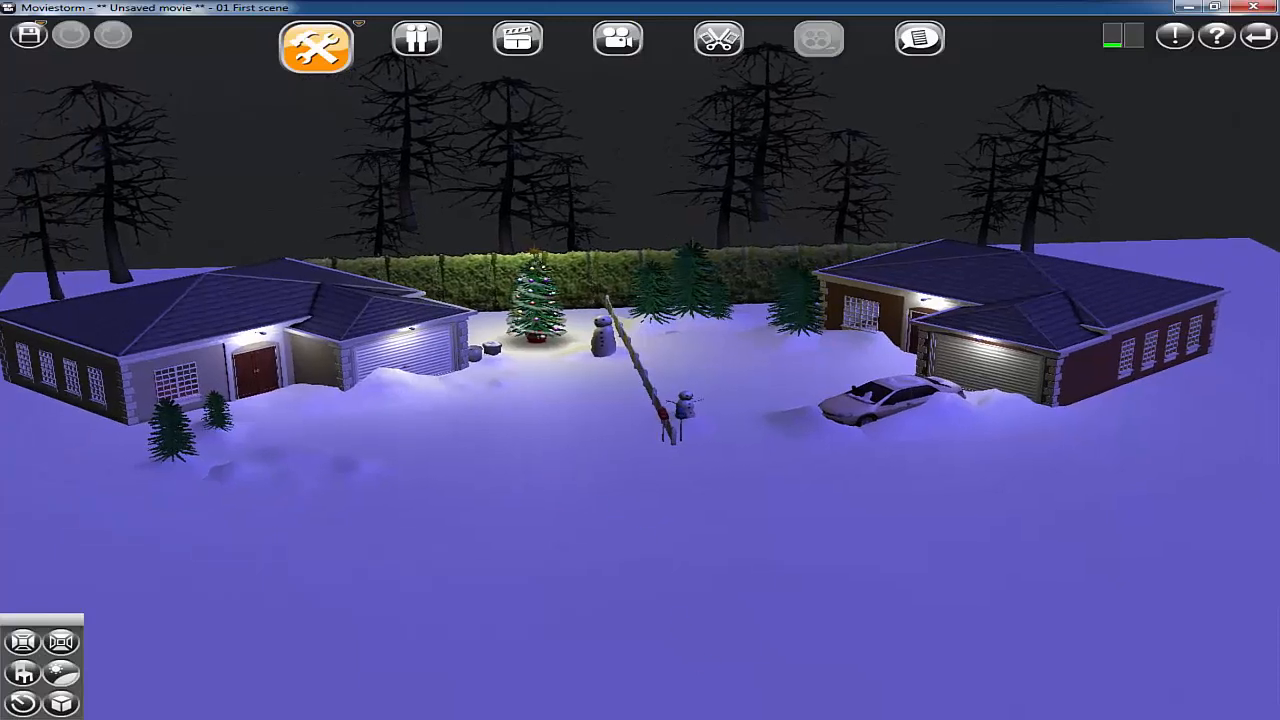
- Switch to the other Moviestorm window with the bare snow set and frame its street lights and pine trees
mouse_move(709, 719)
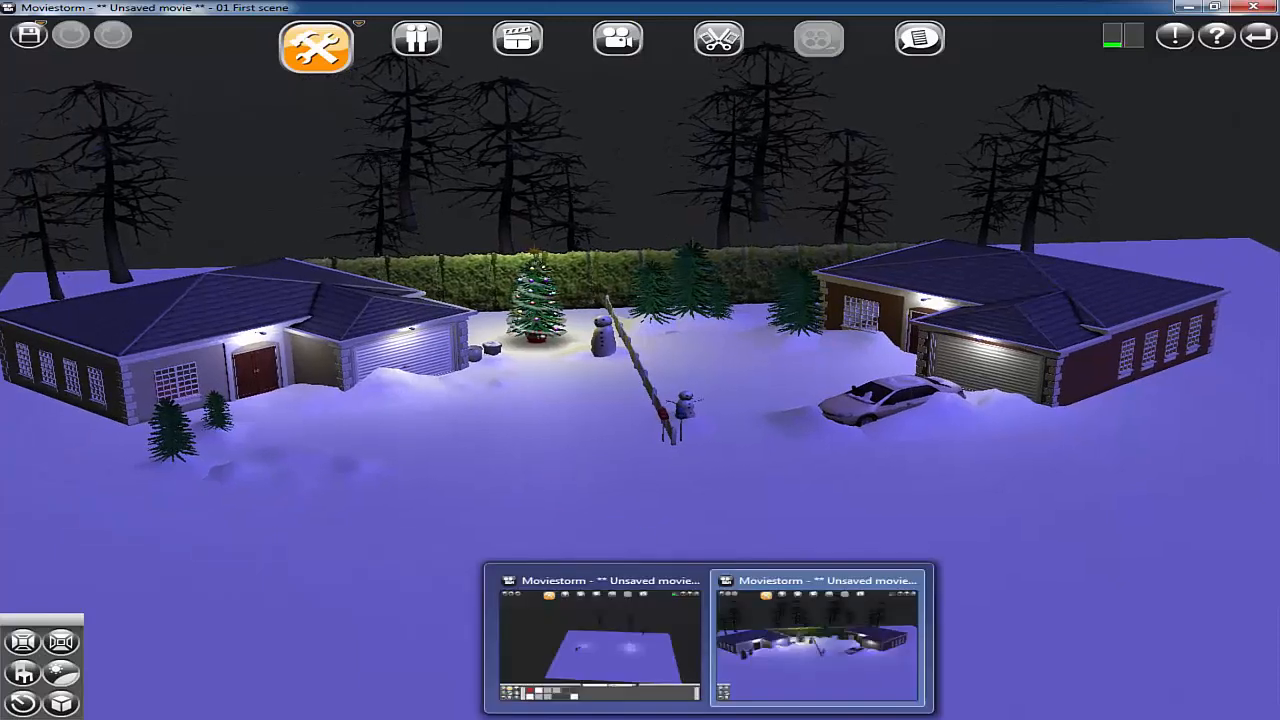
click(598, 665)
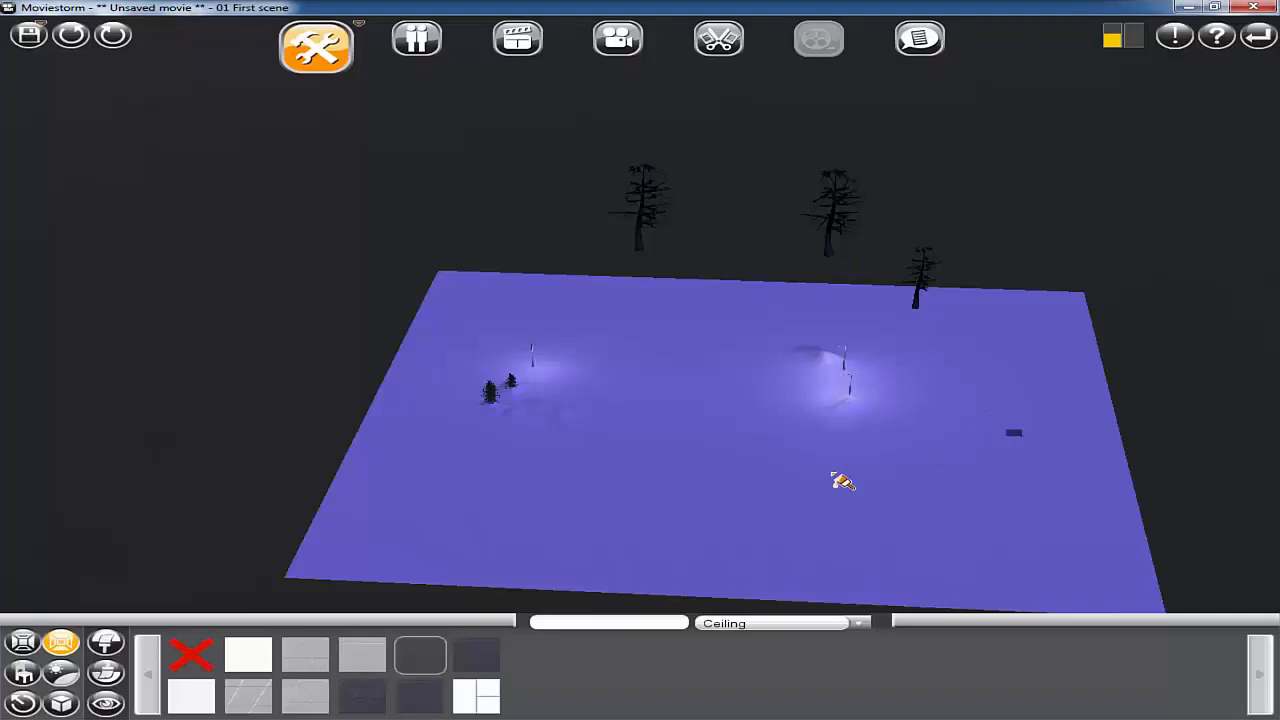
right_drag(929, 474, 752, 486)
scroll(756, 488, up, 3)
mouse_move(750, 484)
mouse_down()
mouse_move(726, 449)
mouse_move(772, 393)
mouse_up()
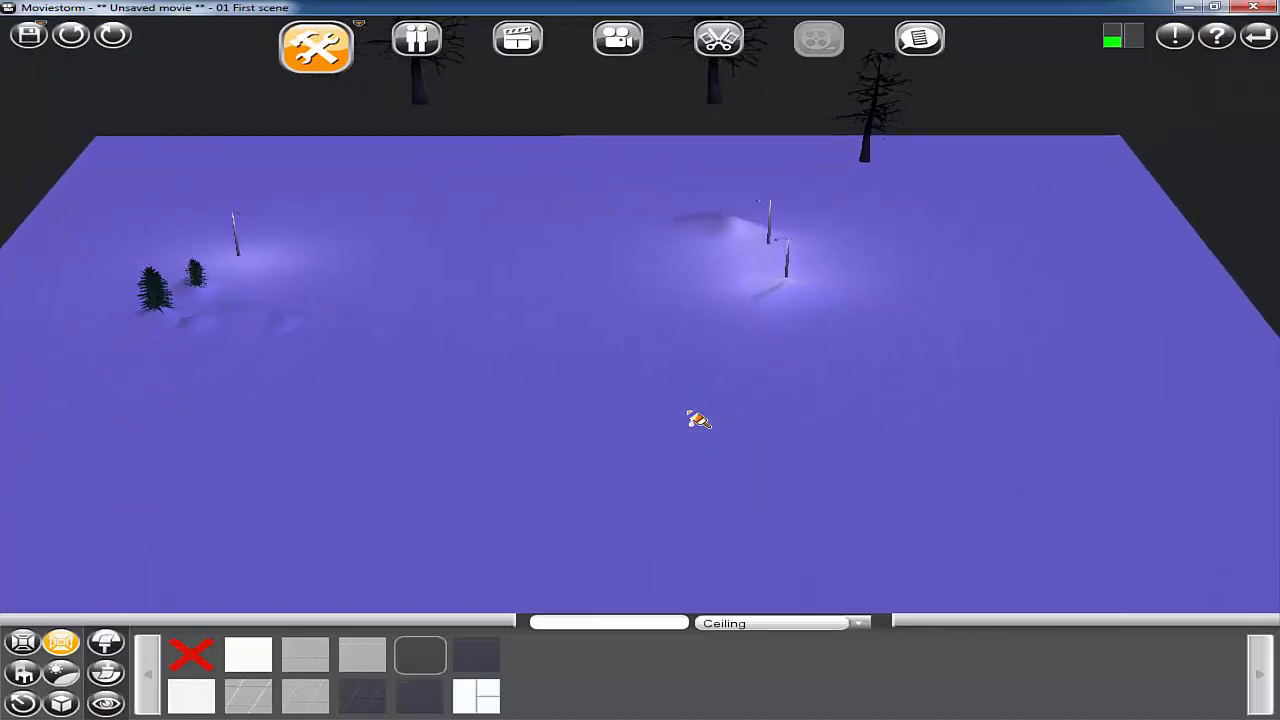
click(32, 674)
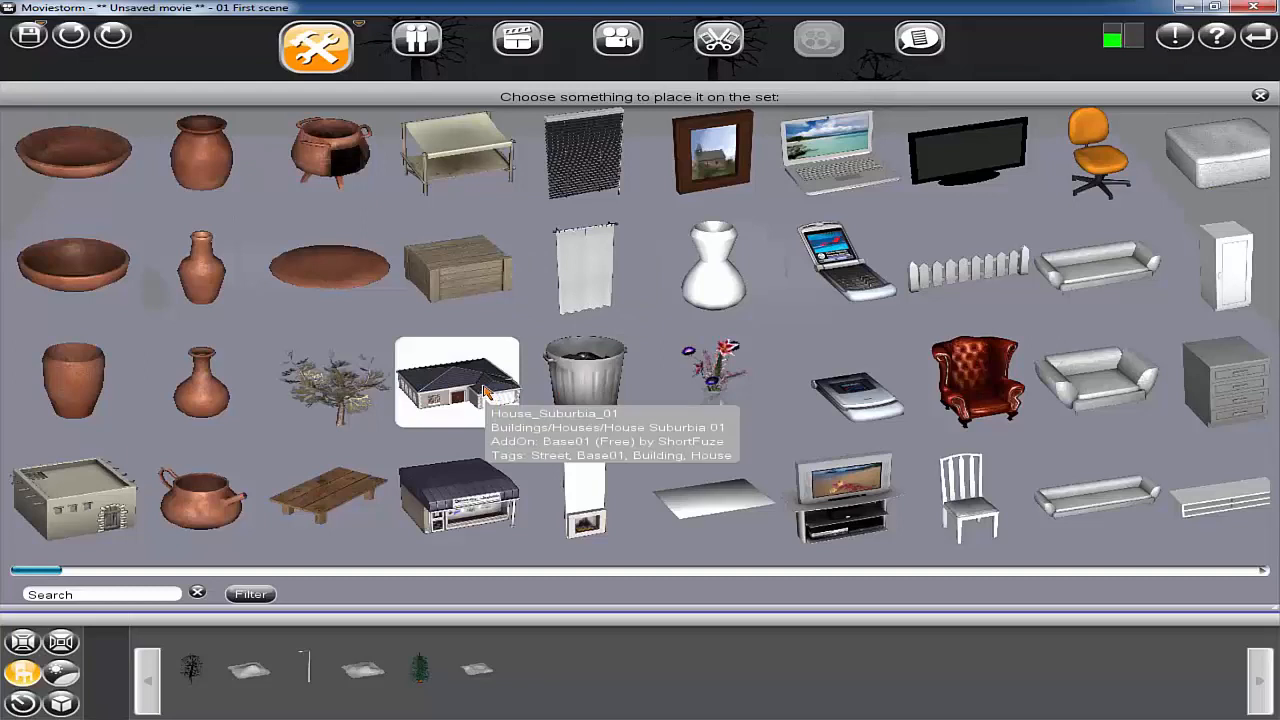
click(345, 55)
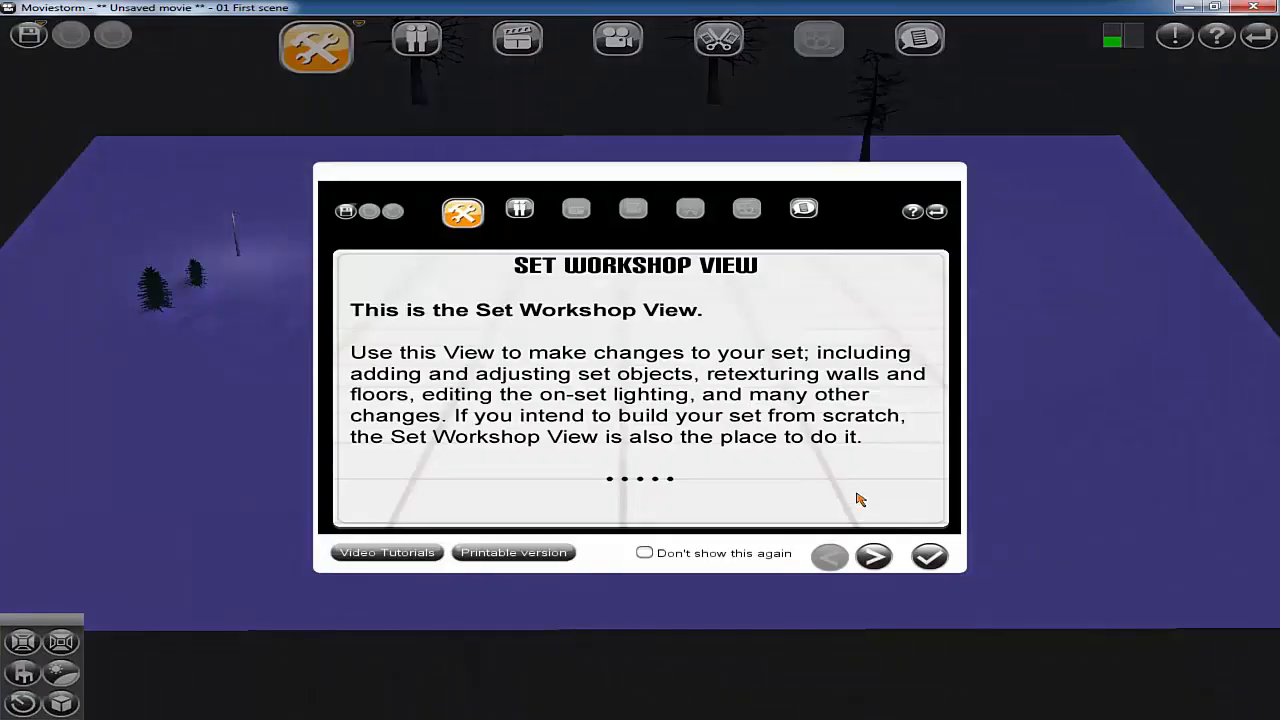
click(929, 556)
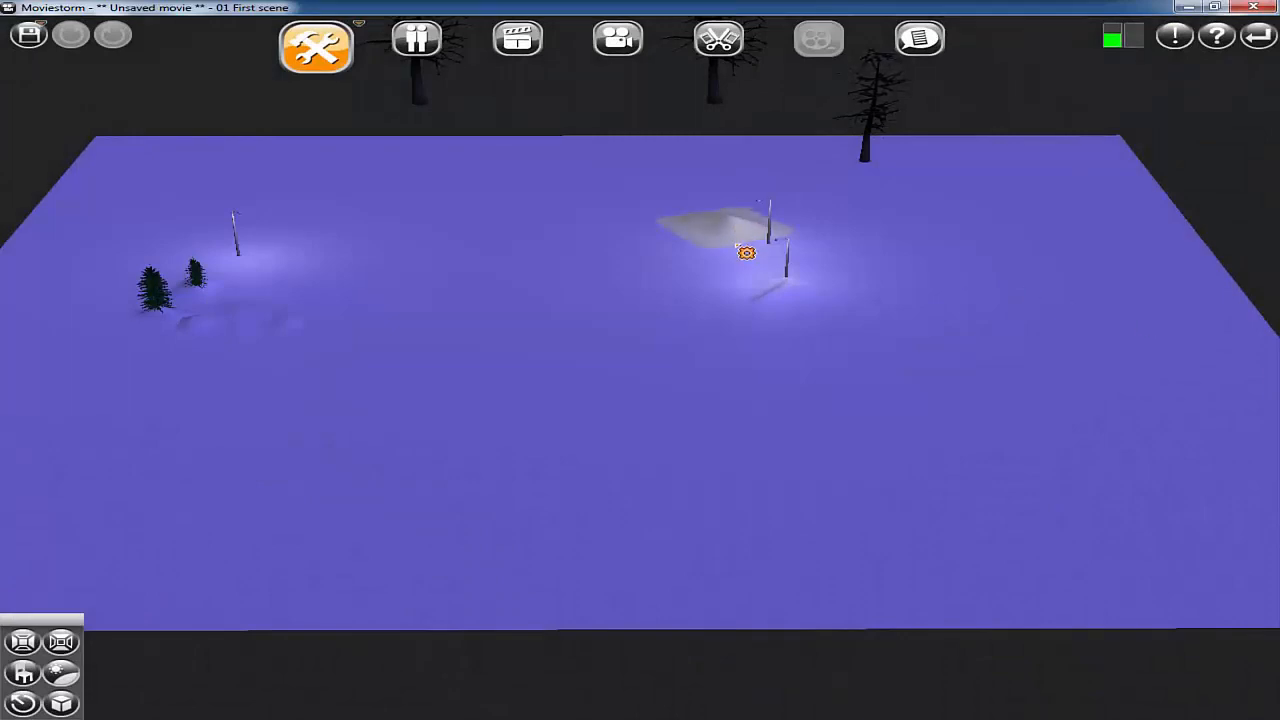
- Delete the snow mounds around the paired street lights and the mound beside the two pine trees
key(Delete)
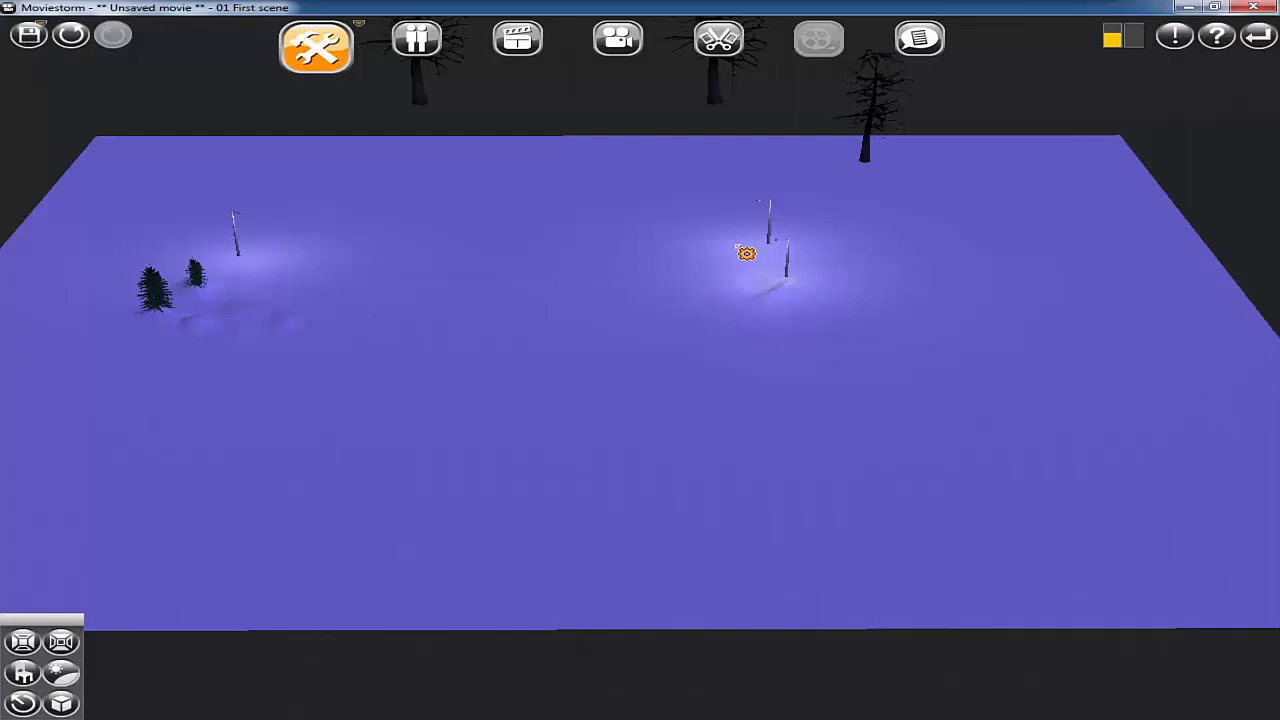
key(Delete)
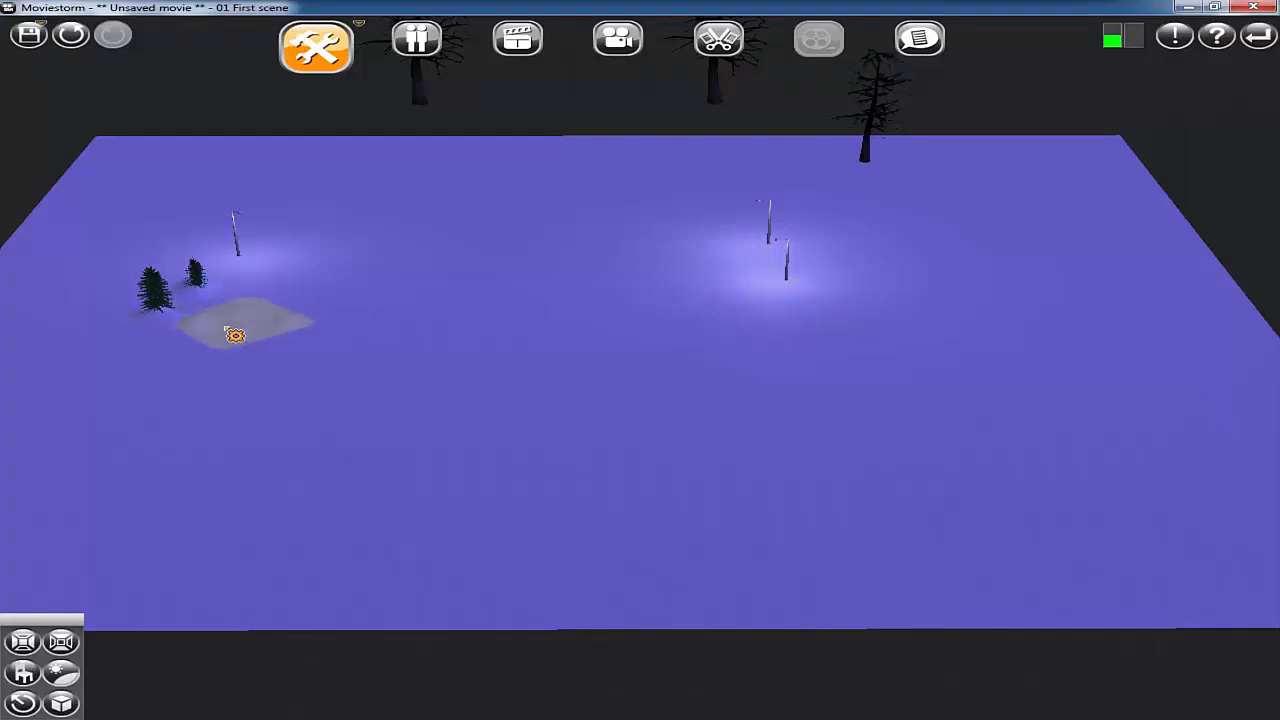
key(Delete)
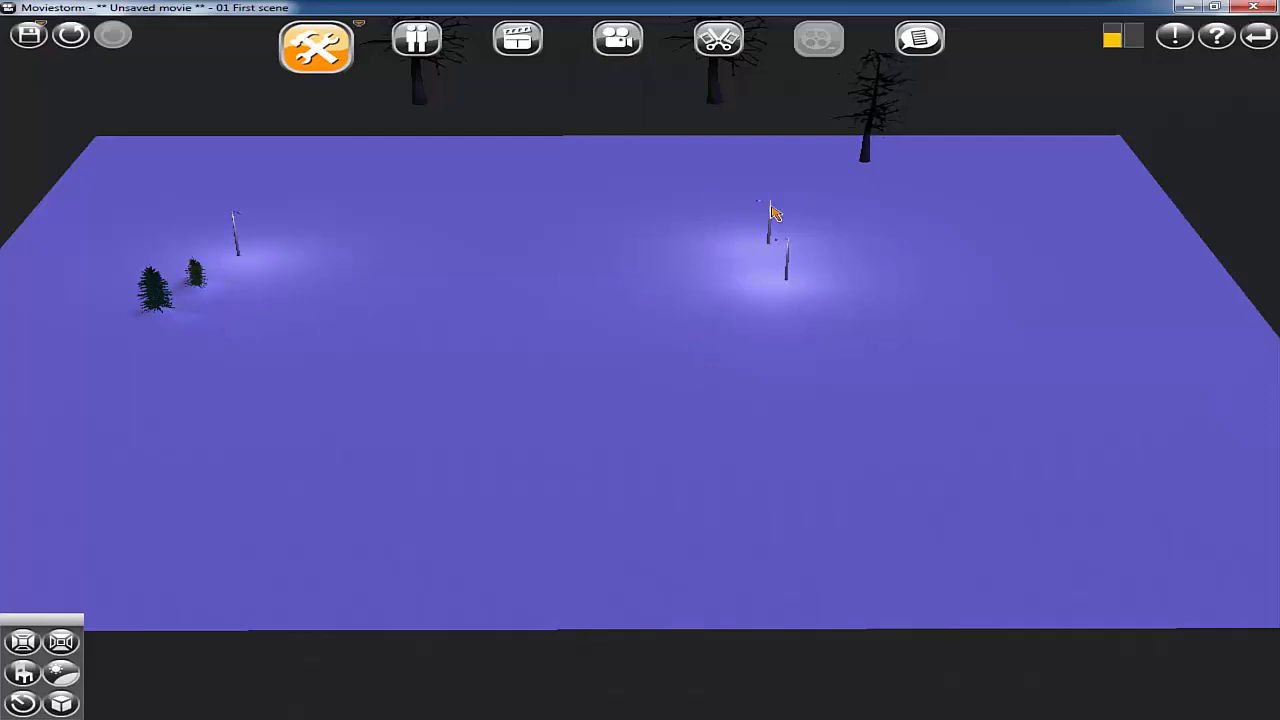
- Delete the rear one of the two paired street lights
scroll(737, 358, up, 5)
right_drag(803, 276, 889, 194)
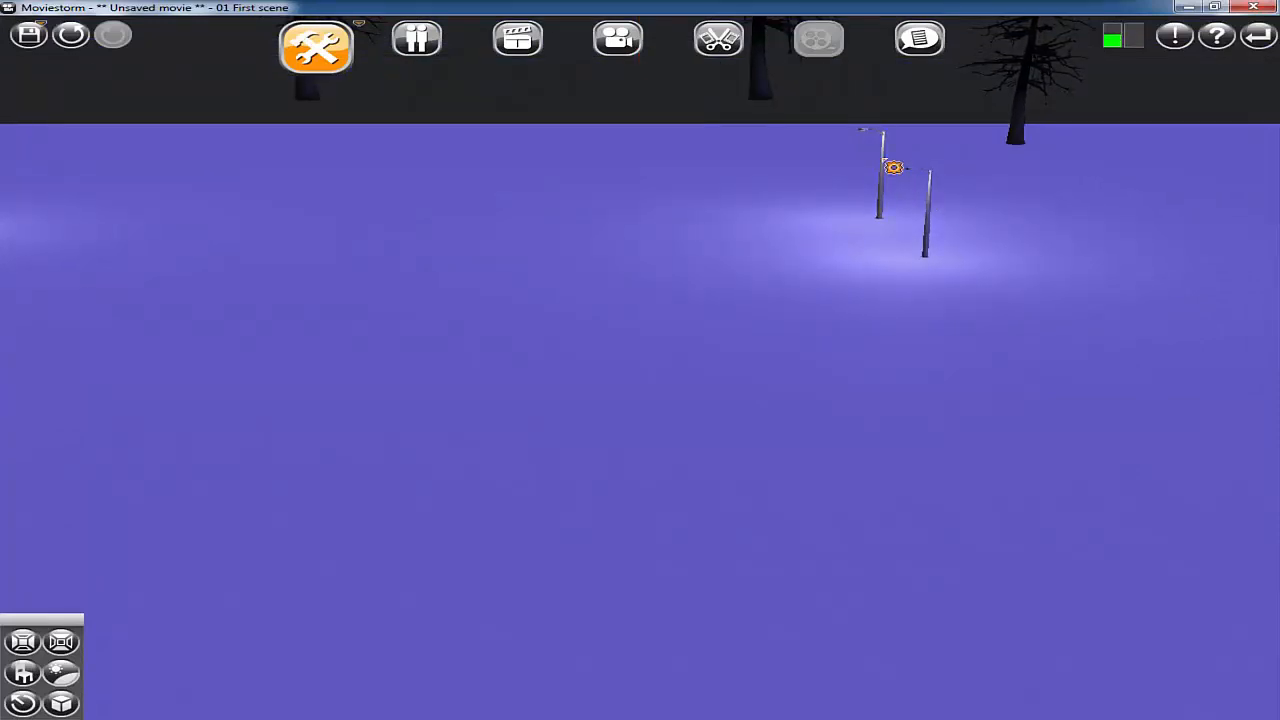
scroll(779, 354, down, 2)
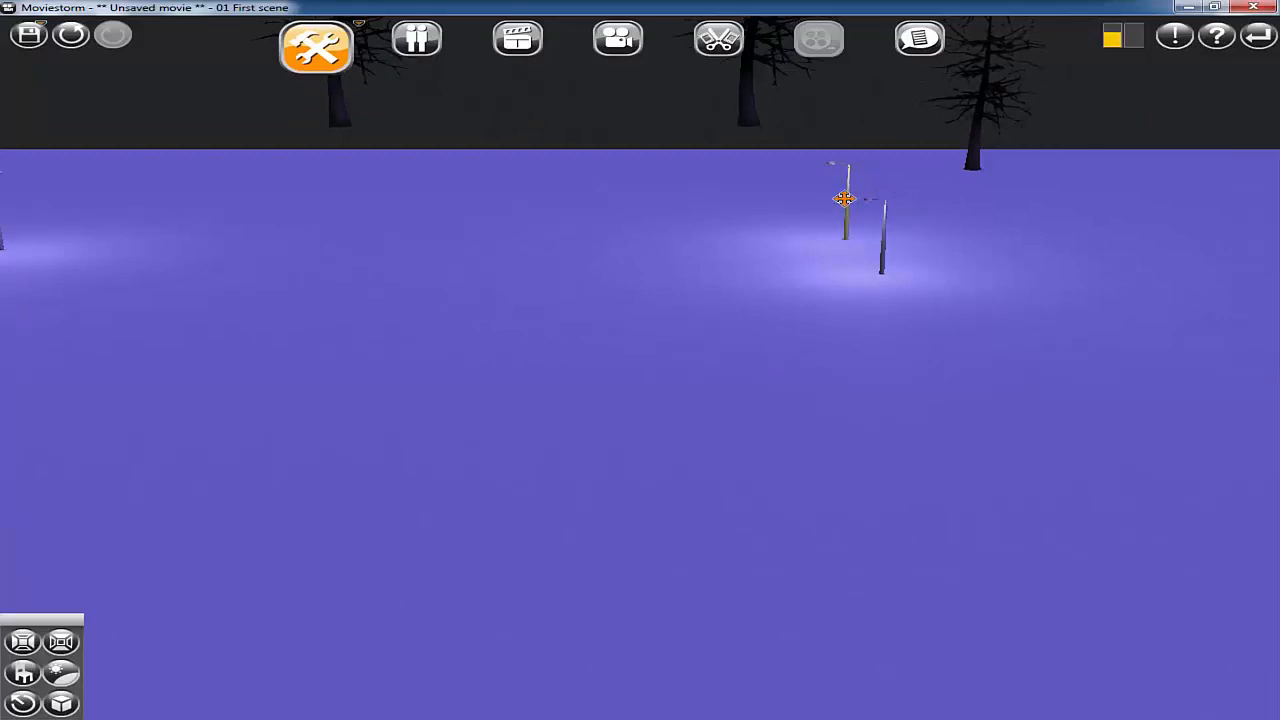
key(Delete)
- Duplicate the remaining street light opposite the pine trees and place the copy just behind it
drag(329, 346, 590, 341)
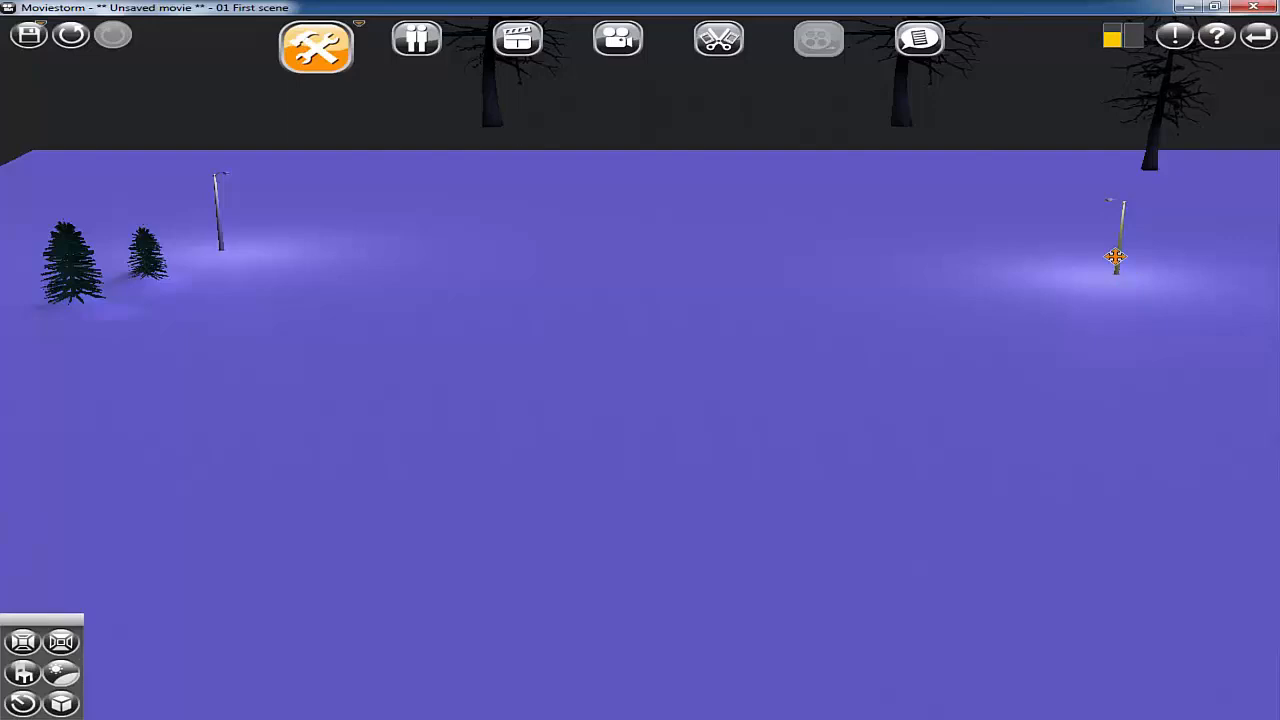
double_click(1115, 257)
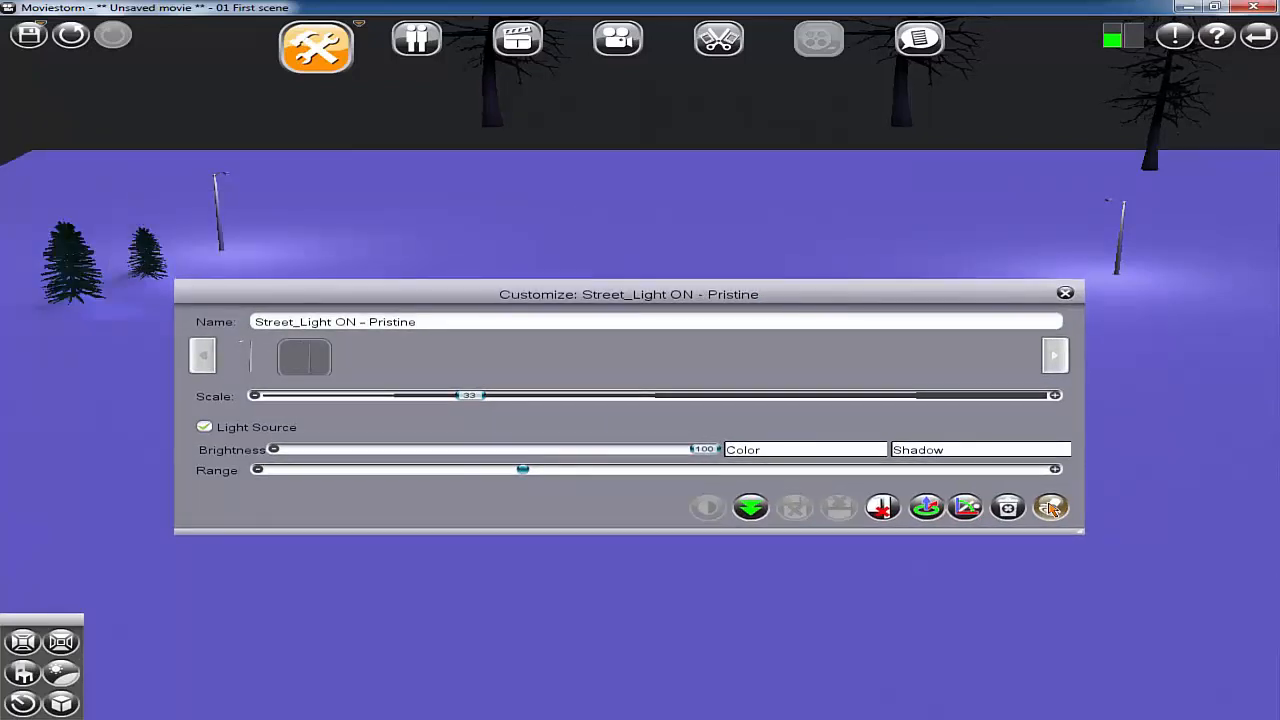
click(1050, 508)
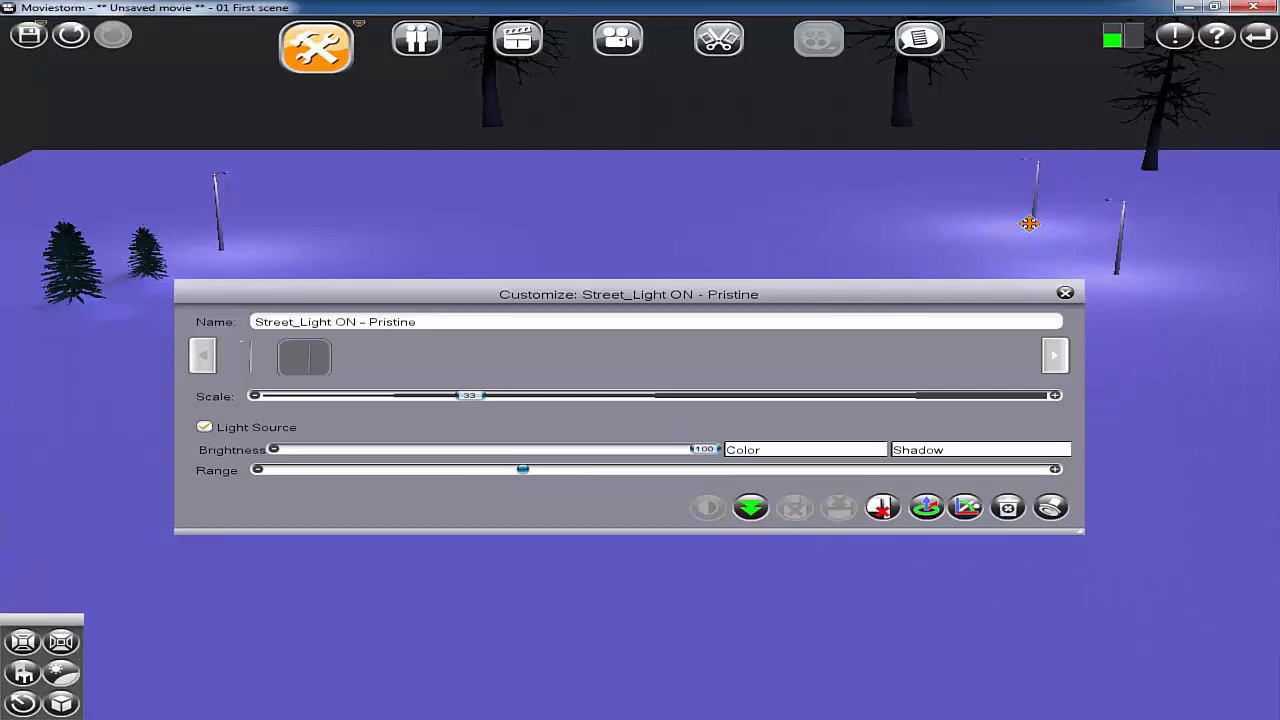
click(1019, 222)
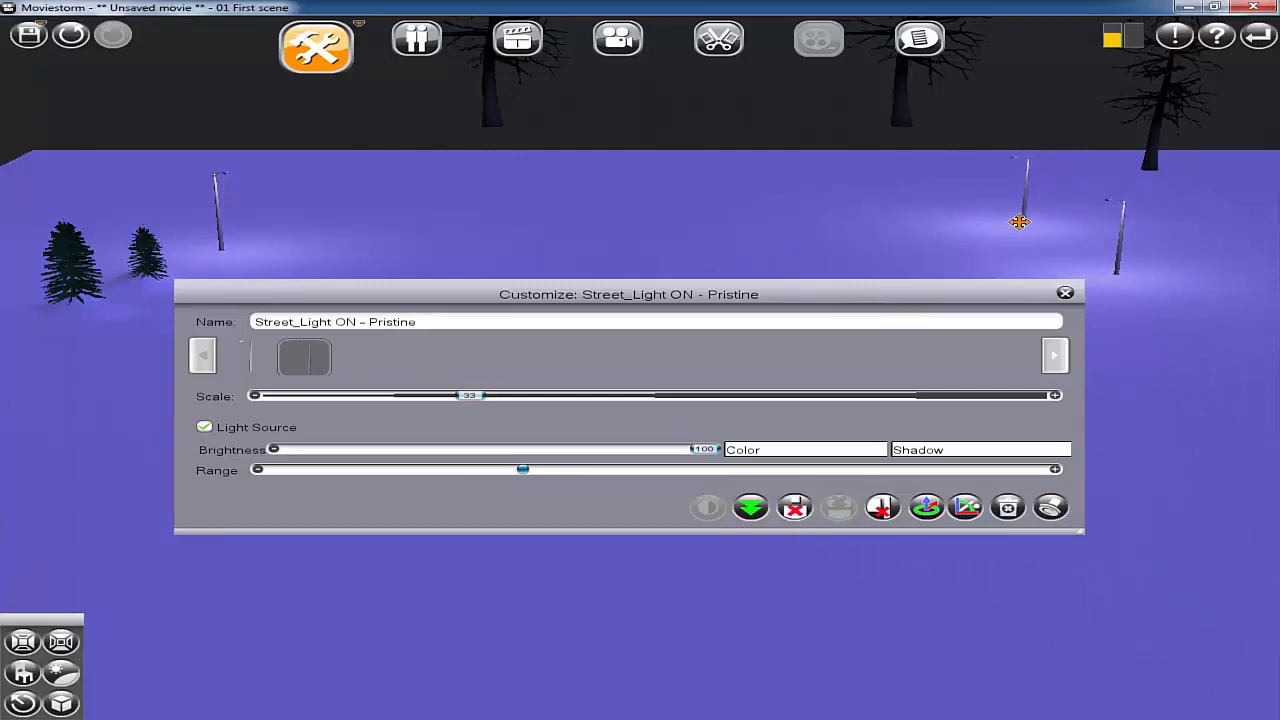
click(1066, 295)
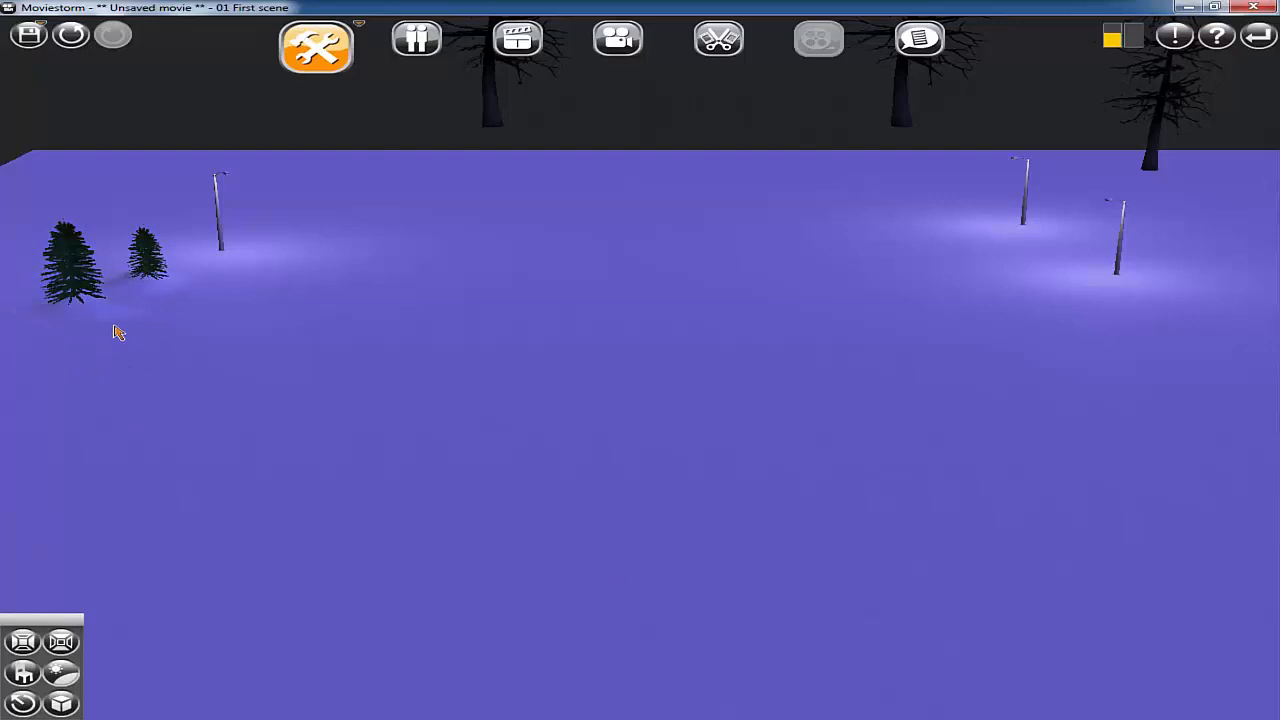
- Place the House_Suburbia_01 model behind the two pine trees and rotate it so its windowed side wall shows
click(24, 674)
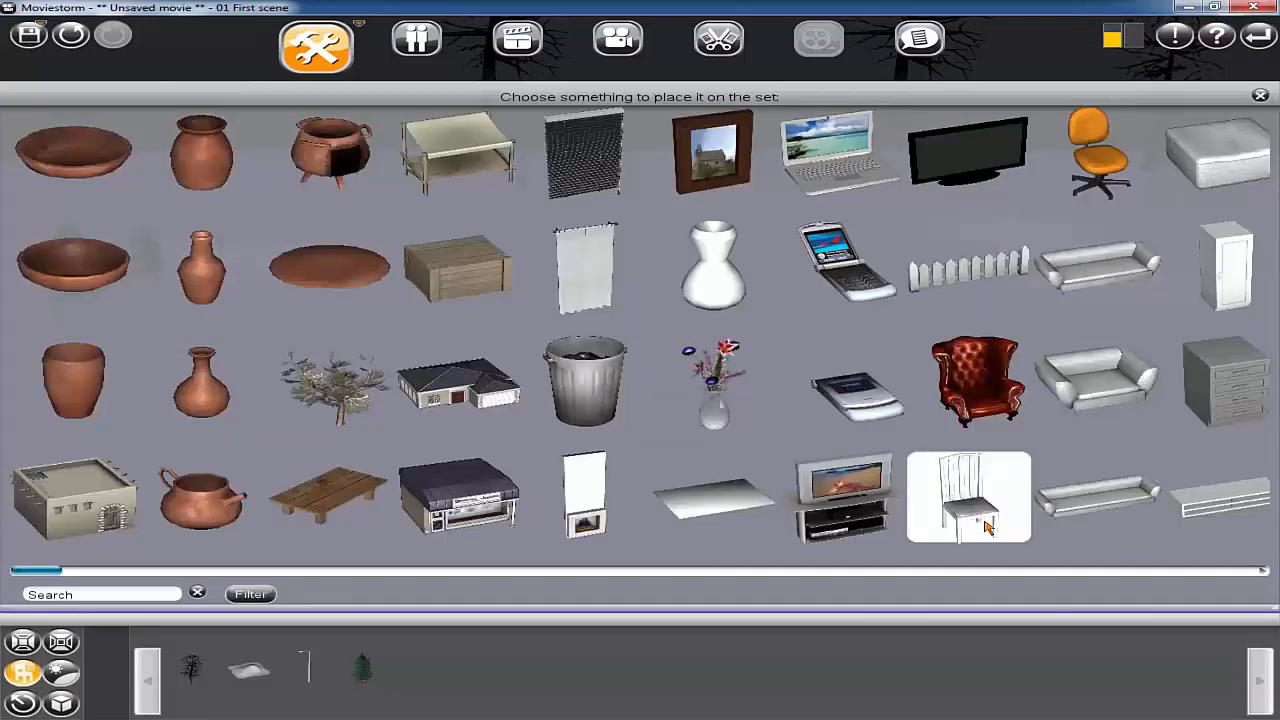
click(487, 402)
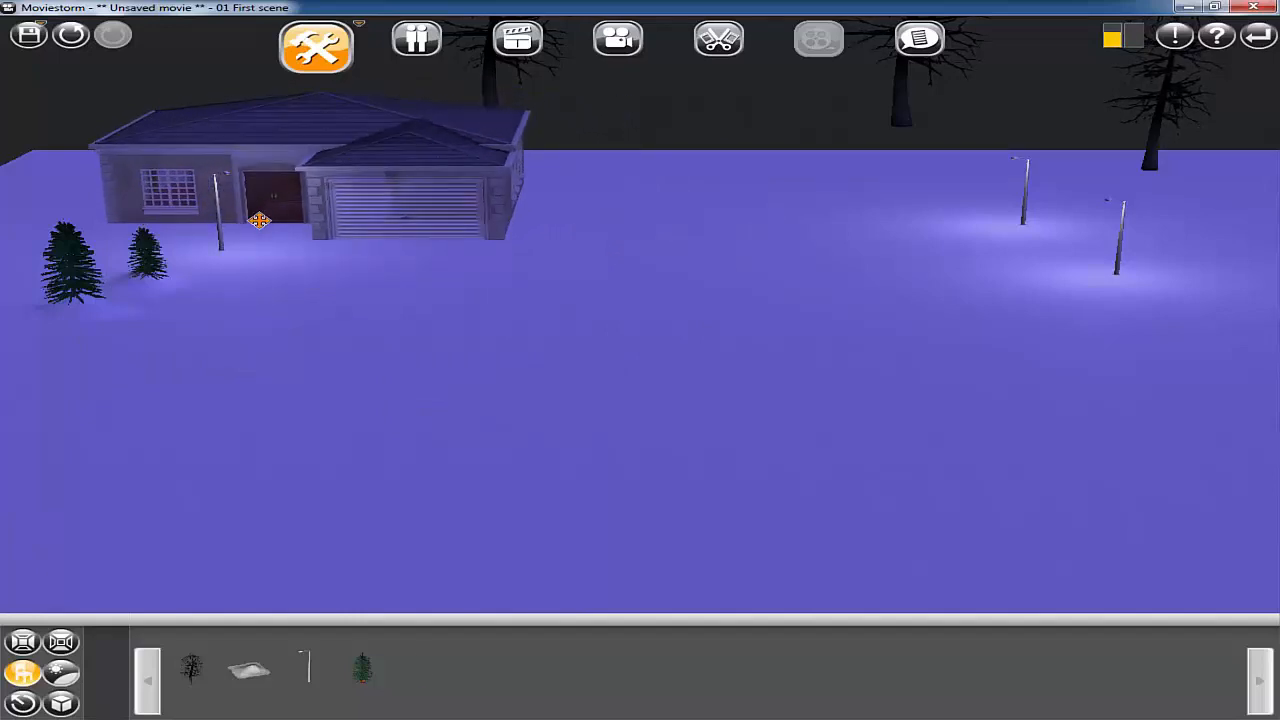
click(259, 220)
click(926, 387)
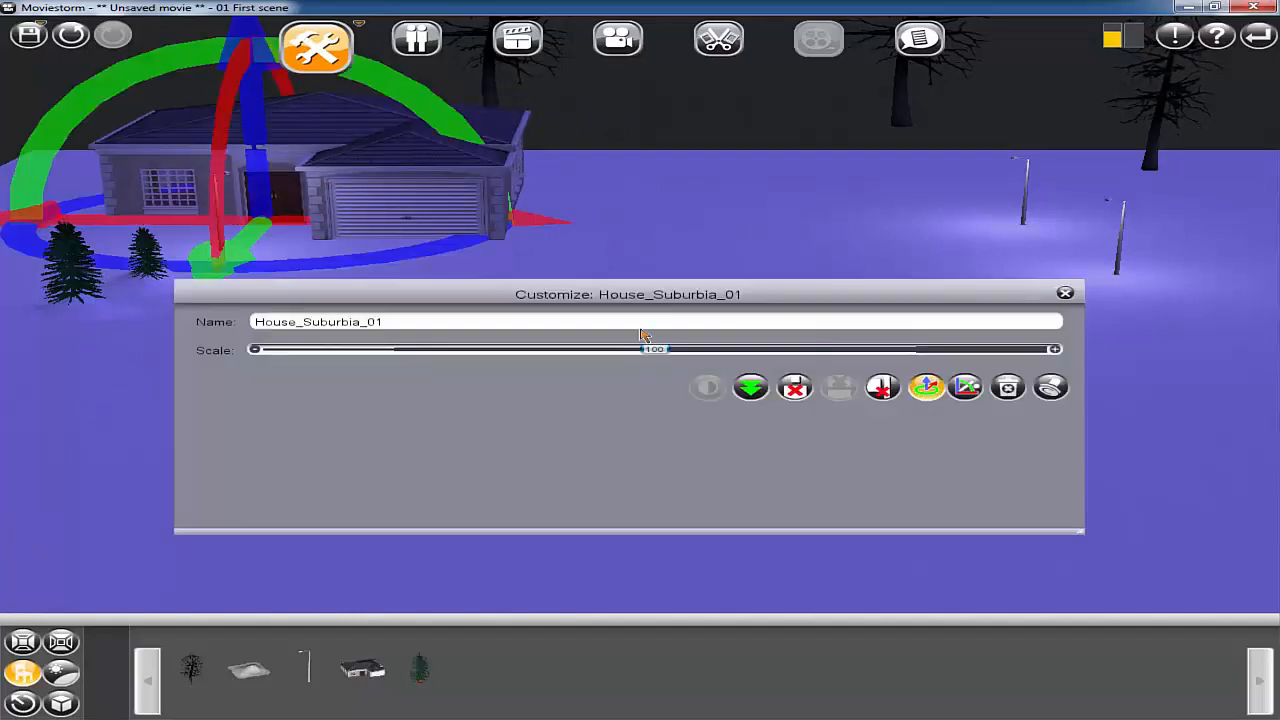
drag(331, 269, 490, 248)
click(637, 240)
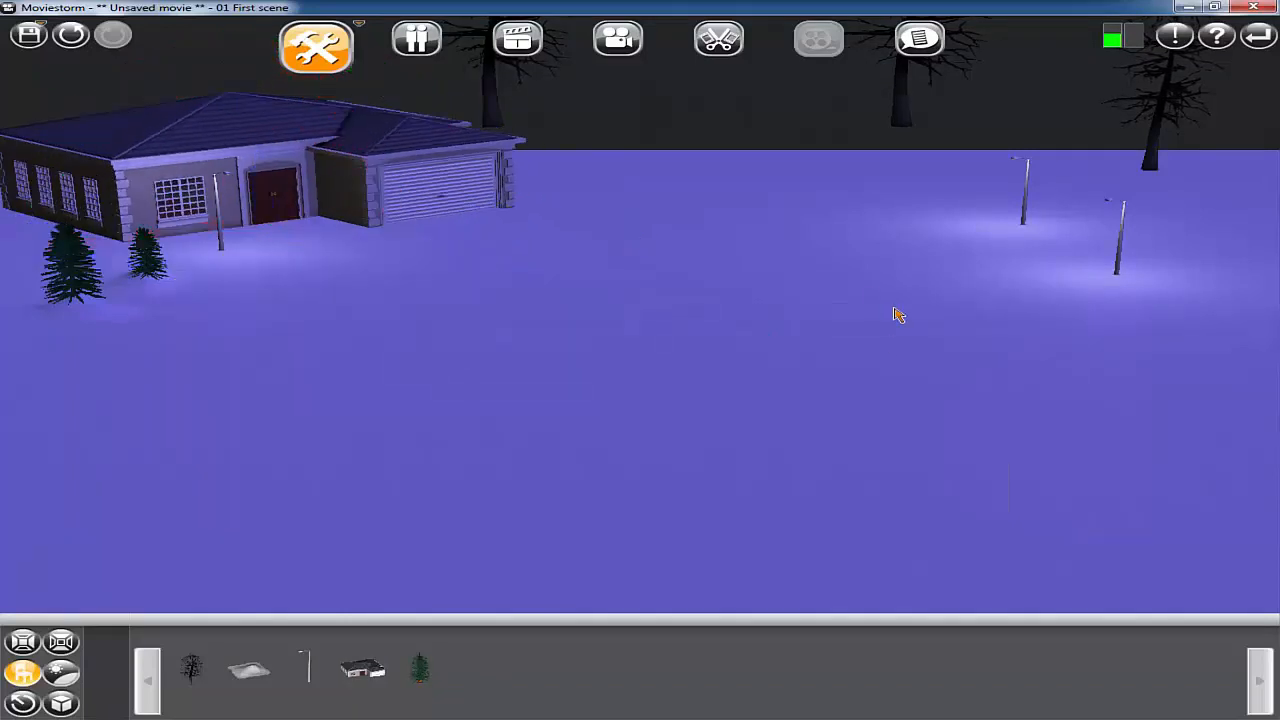
- Check the house layout in the finished set's window and return to the set under construction
mouse_move(710, 718)
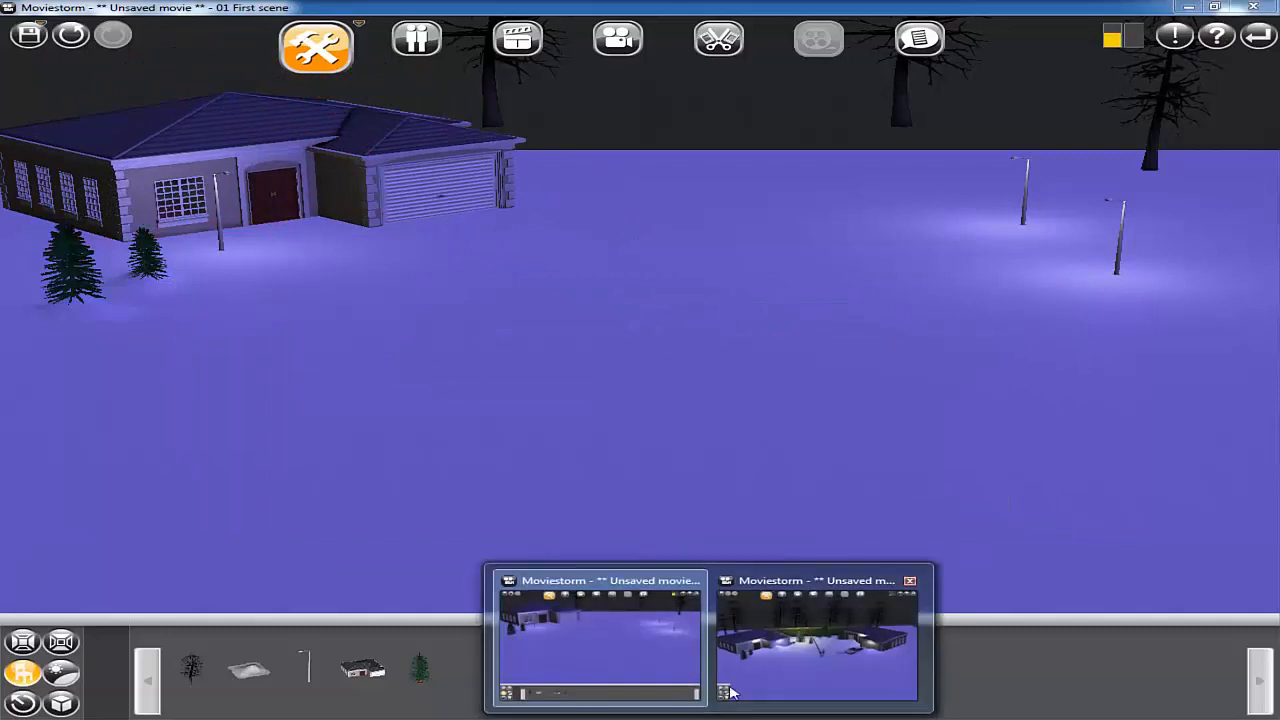
click(814, 650)
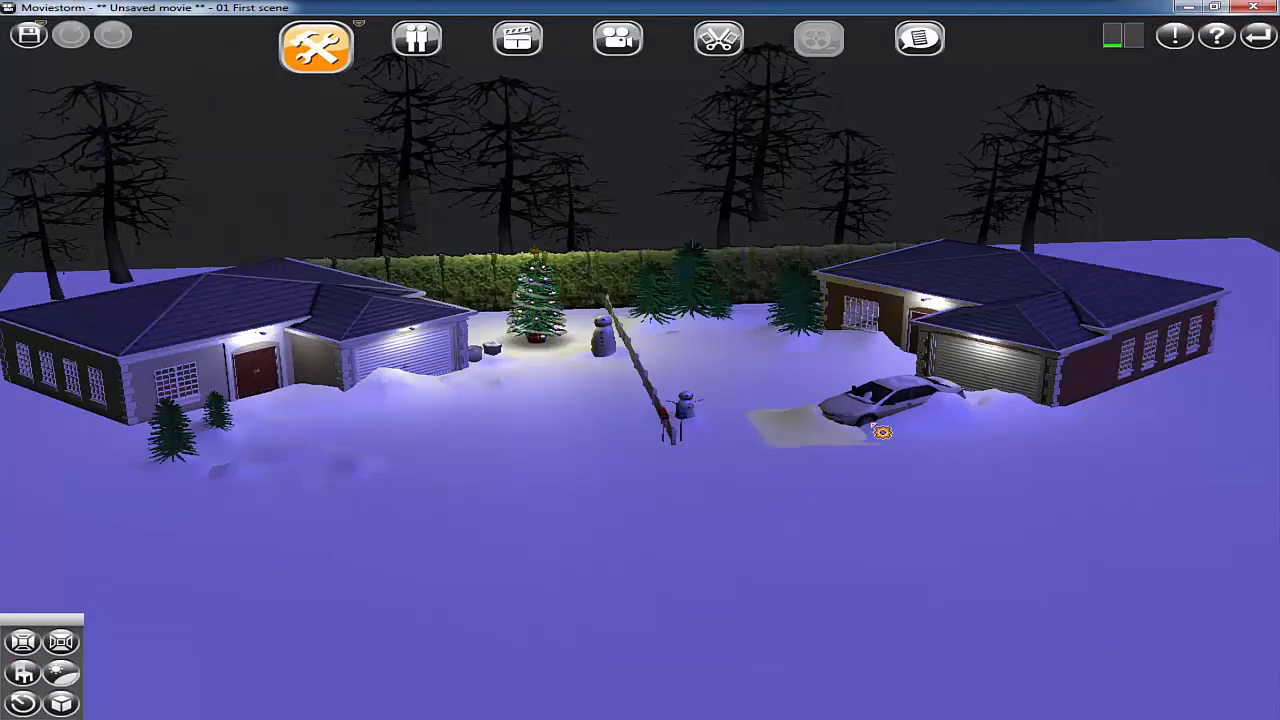
drag(906, 406, 1024, 410)
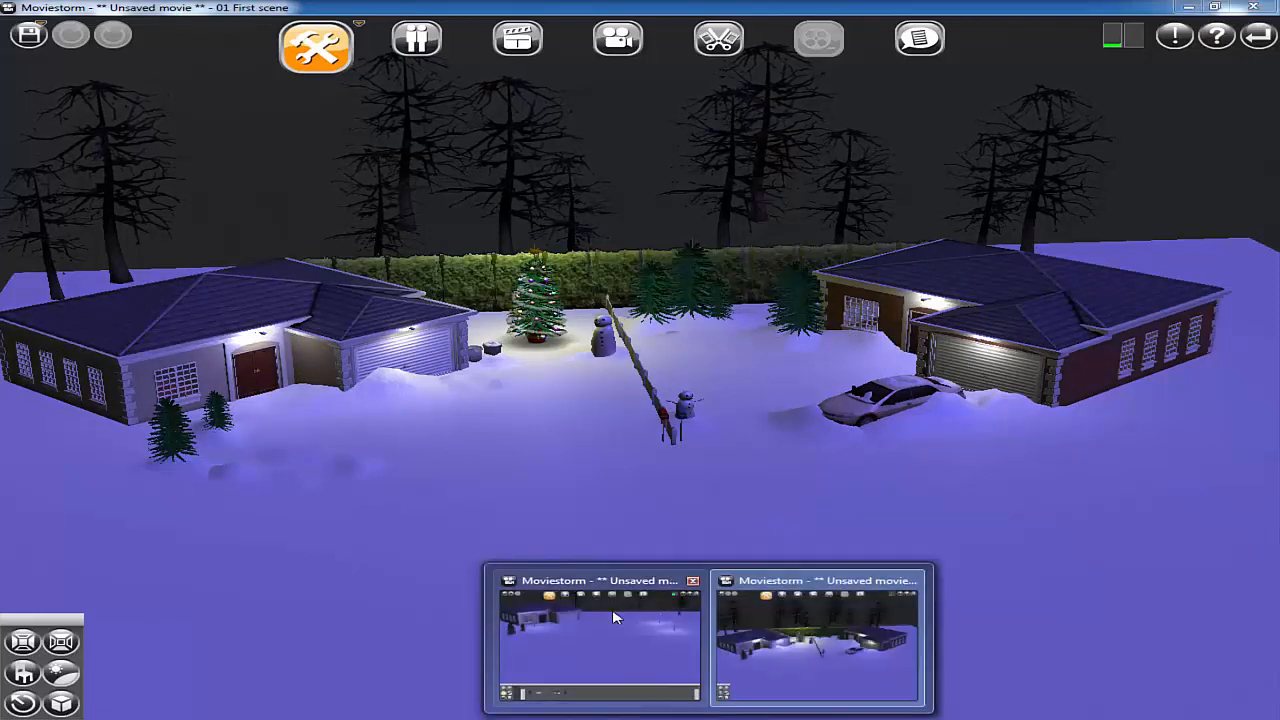
click(590, 630)
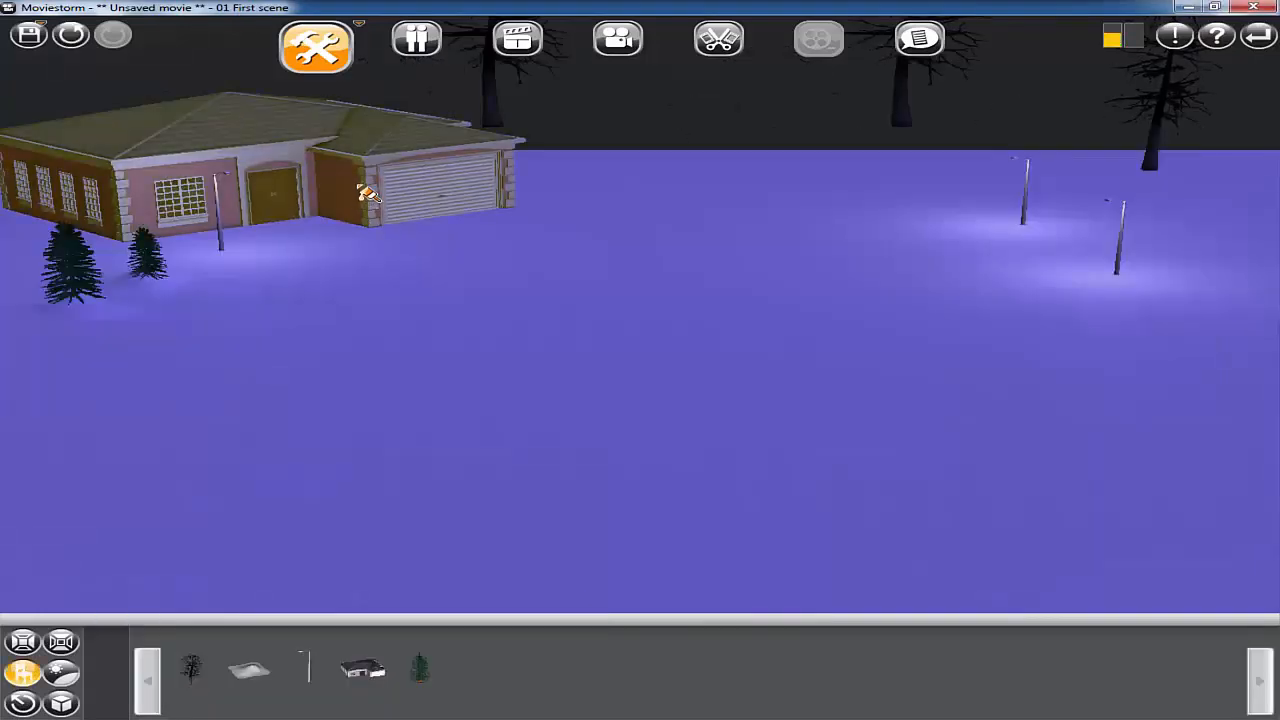
- Move the house outward toward the pine trees and rotate it further so its front faces the middle of the set
click(403, 176)
drag(403, 176, 334, 184)
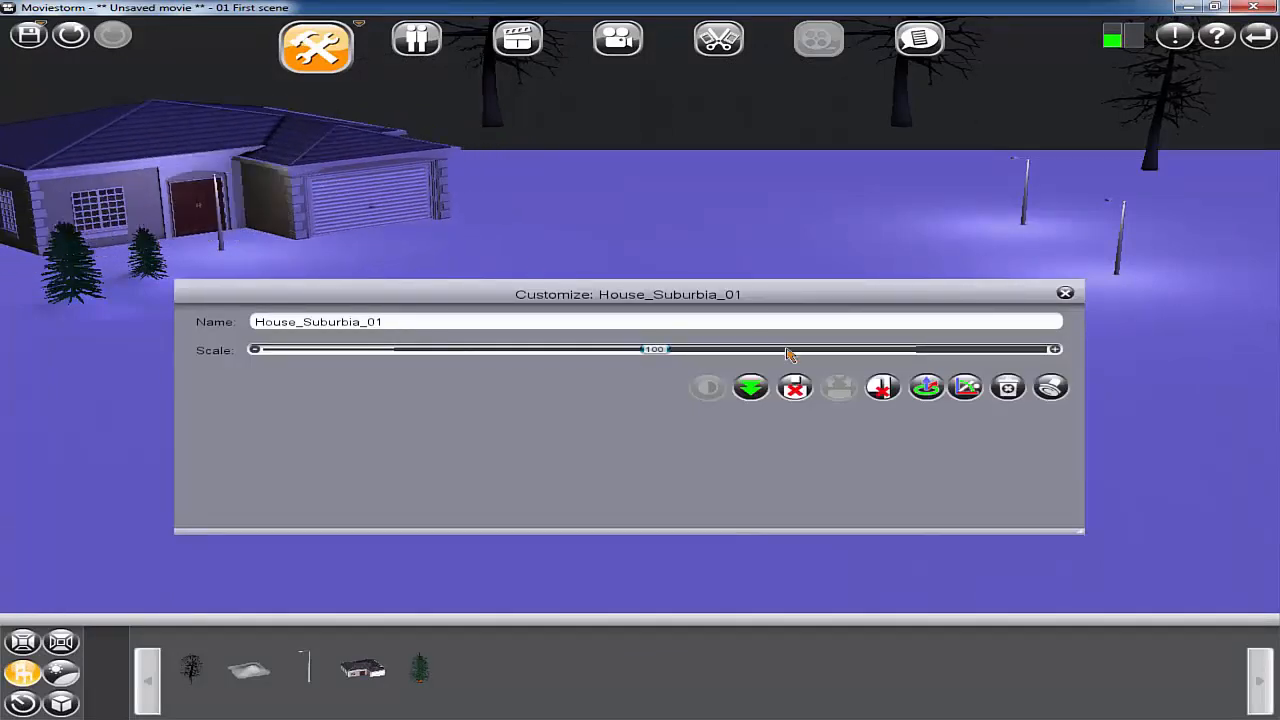
click(926, 388)
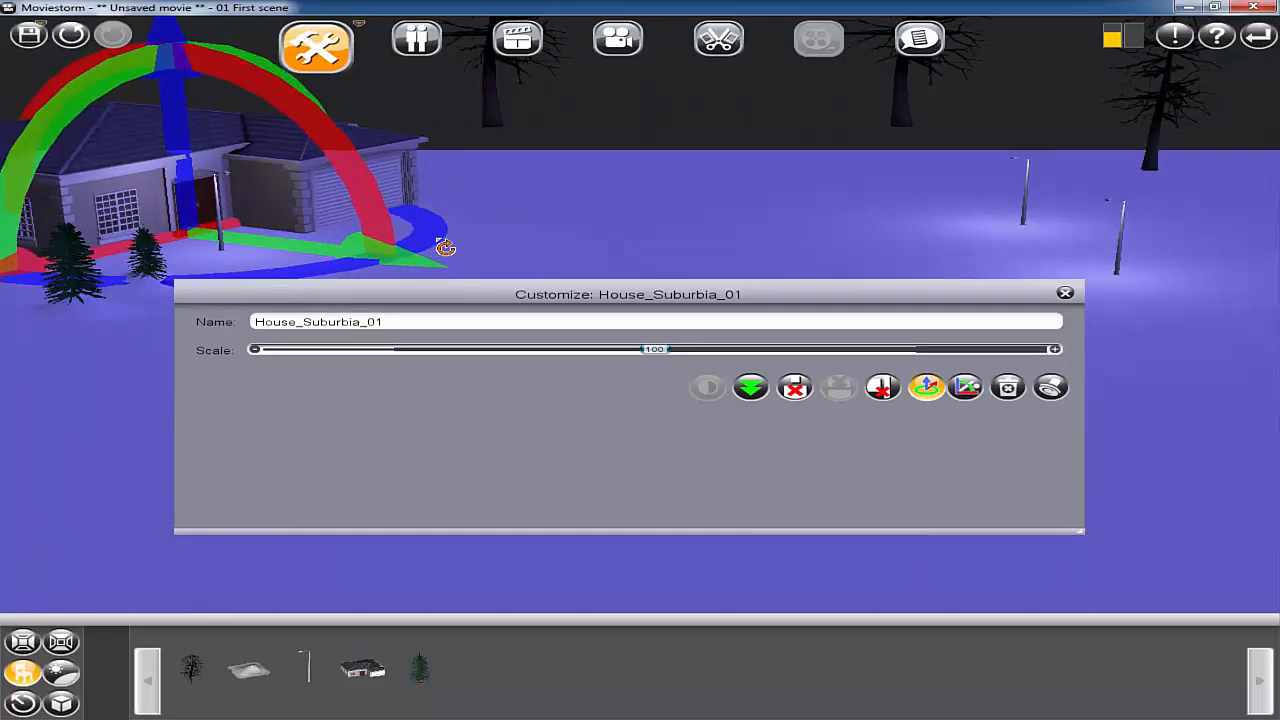
click(655, 222)
- Reposition the house over the street light so that the lamp sits above the front door as a porch light
drag(450, 303, 730, 382)
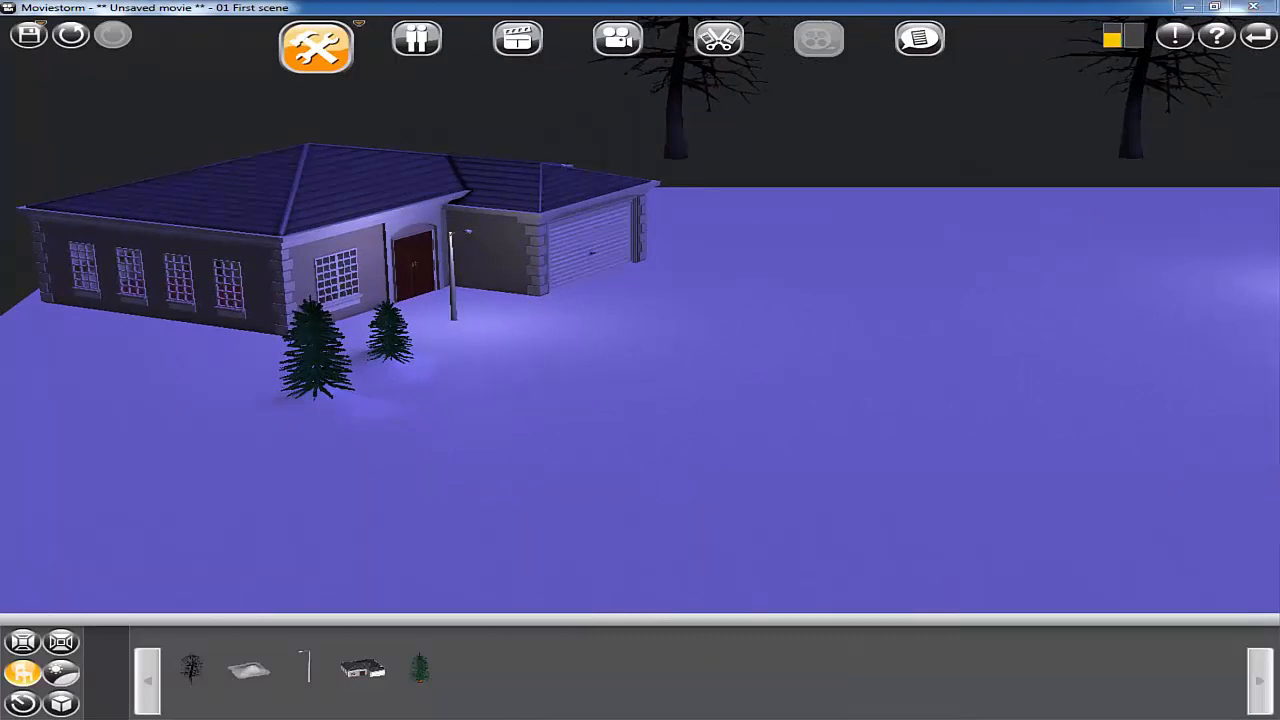
click(825, 659)
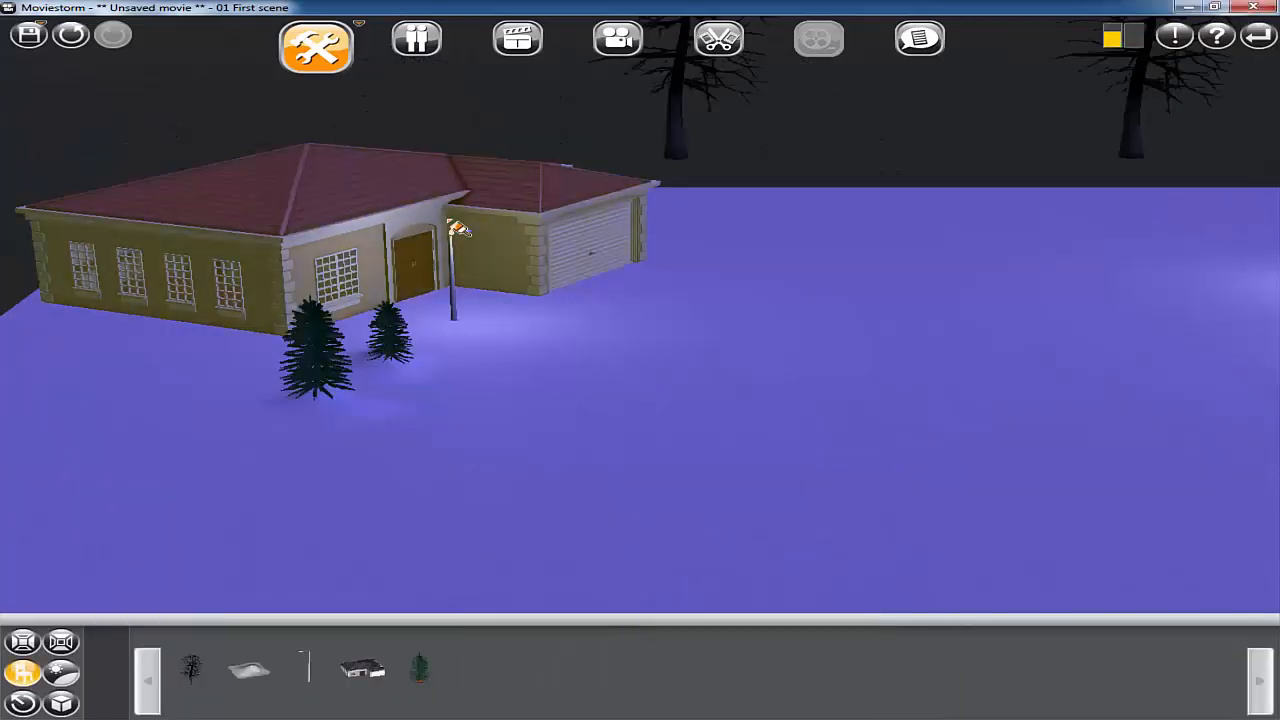
click(540, 212)
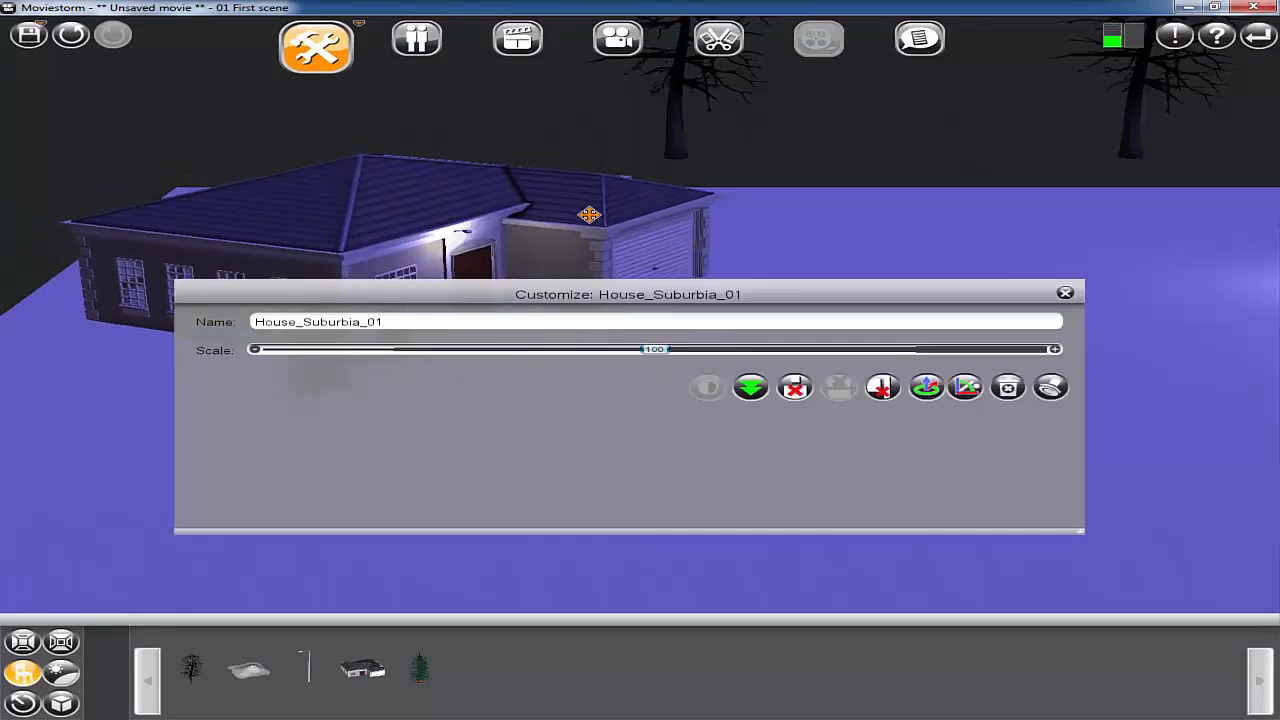
drag(589, 215, 575, 222)
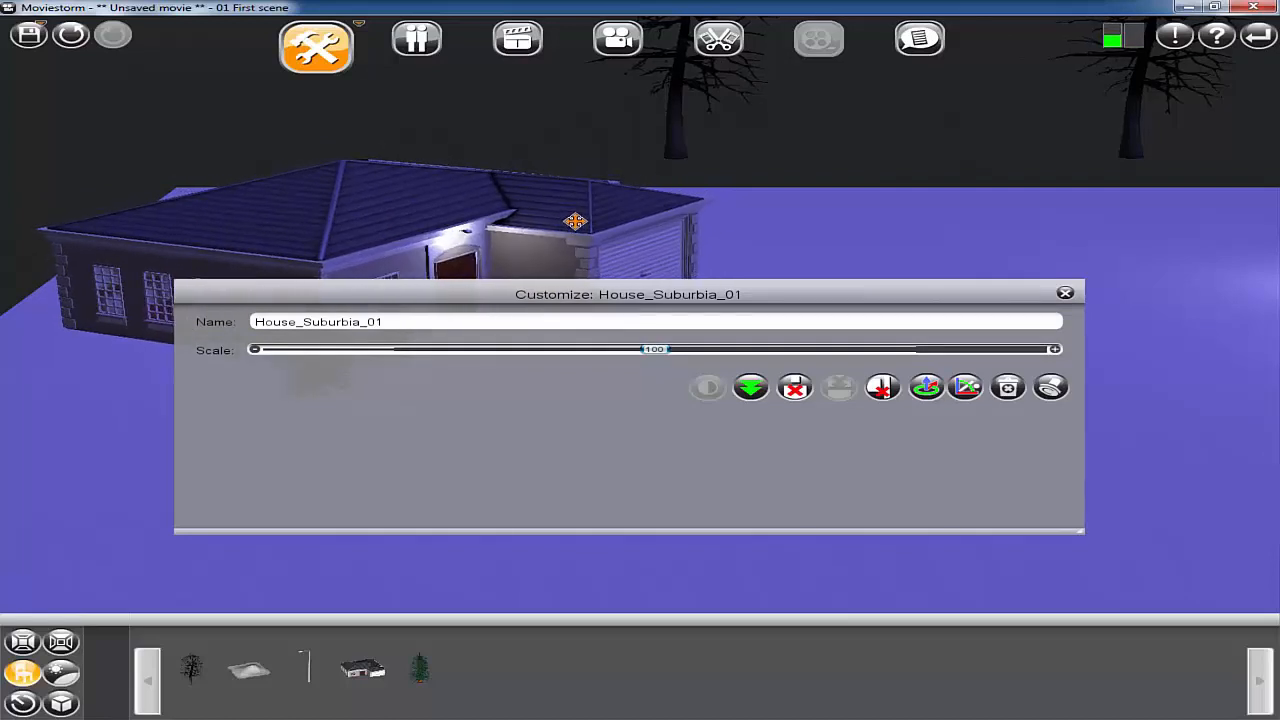
click(1065, 292)
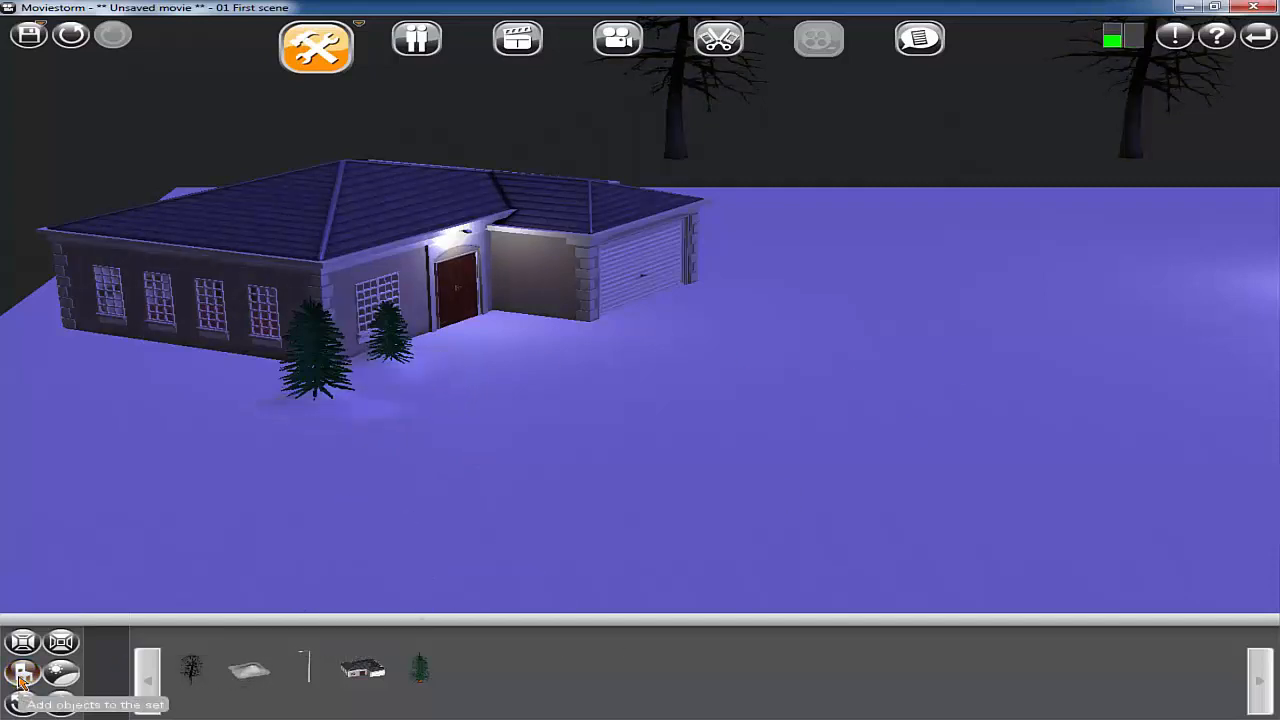
- Search the object library for snow and place Snowdrift 02 between the front door and garage, using its first shape variant
click(22, 673)
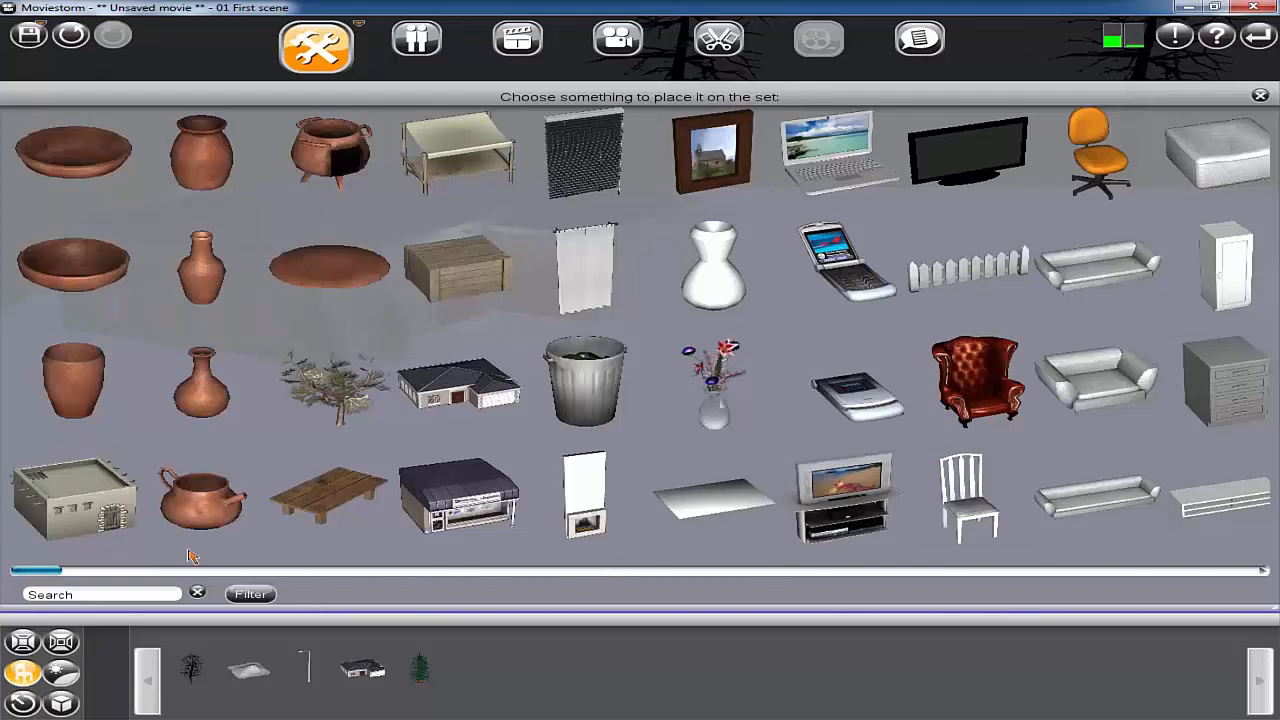
drag(60, 572, 82, 572)
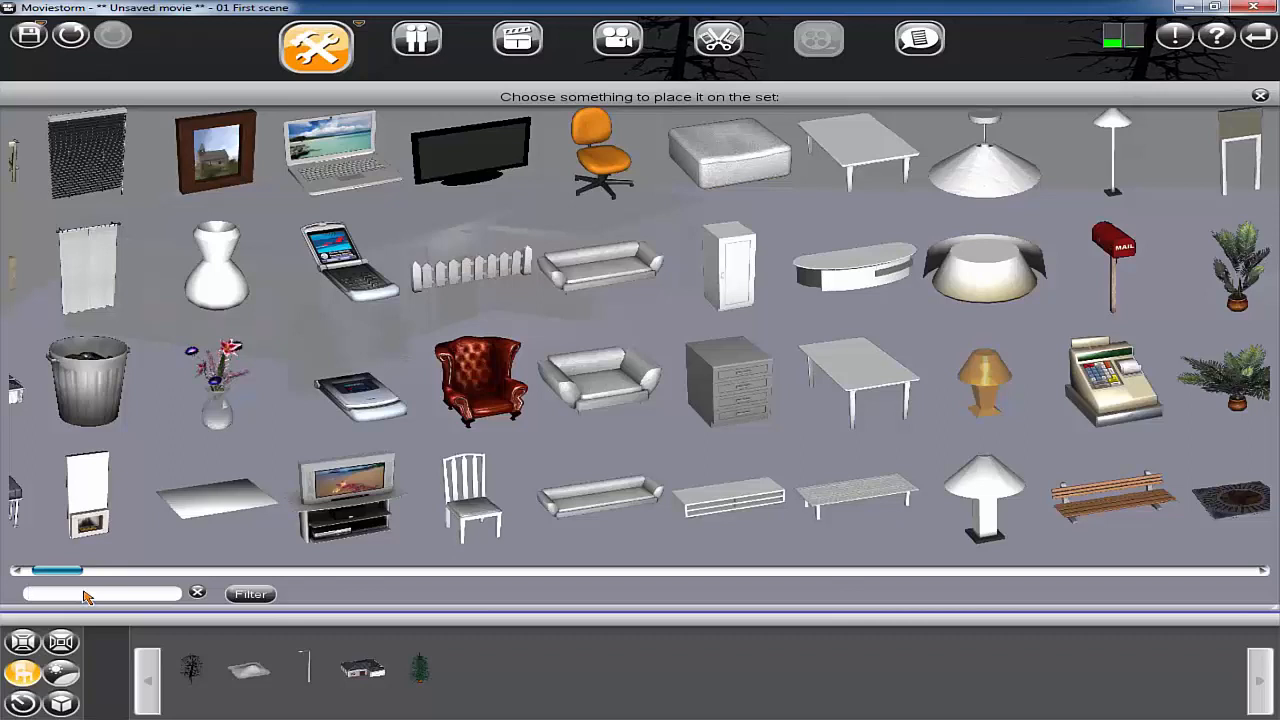
mouse_move(241, 671)
text(now)
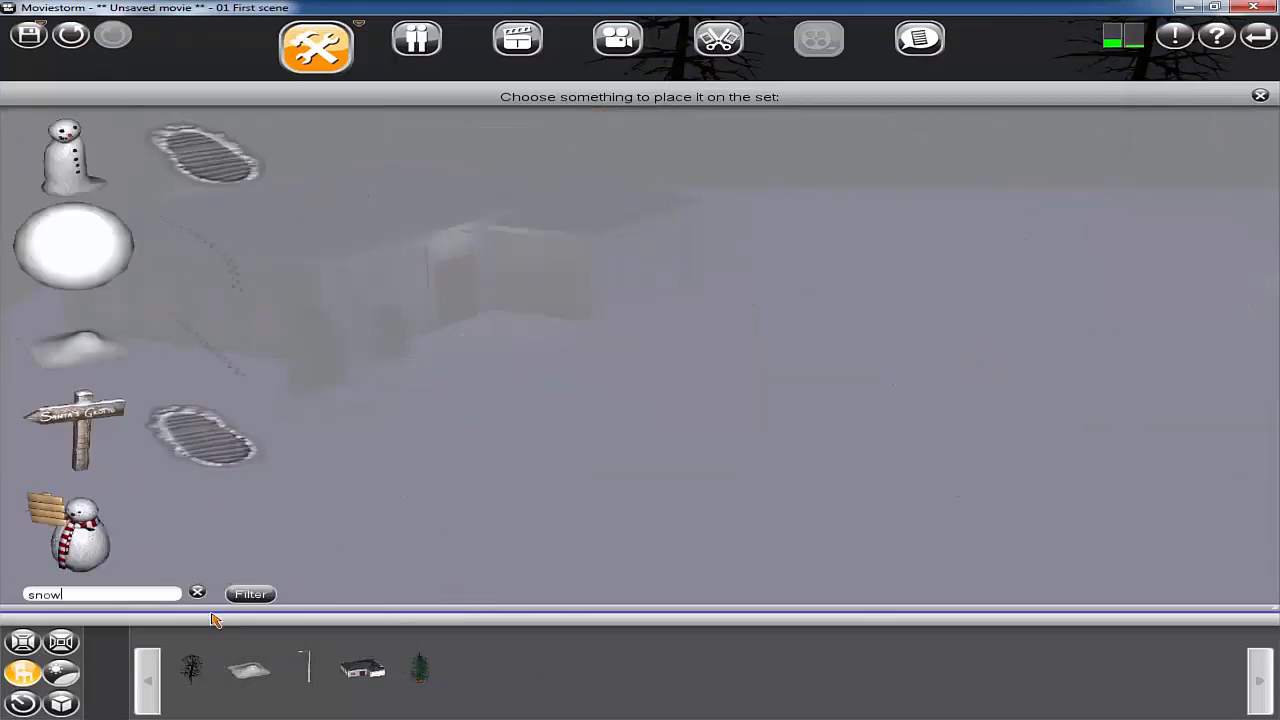
click(110, 350)
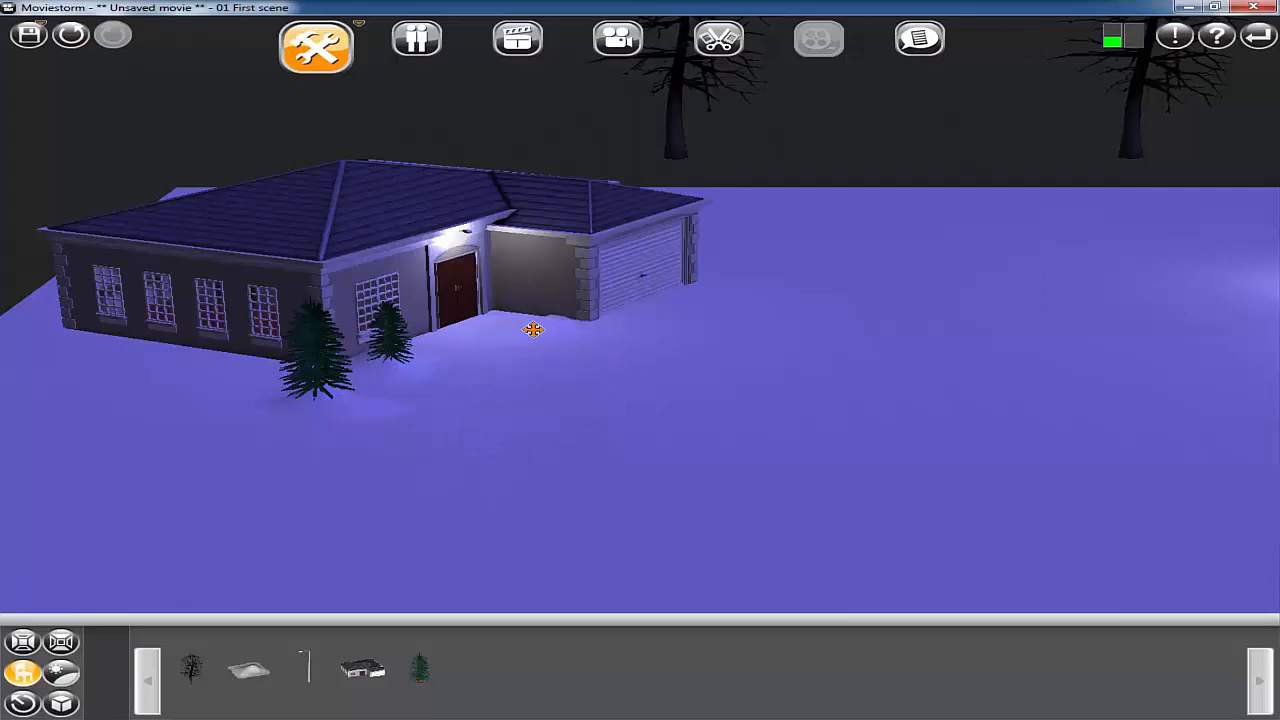
click(533, 329)
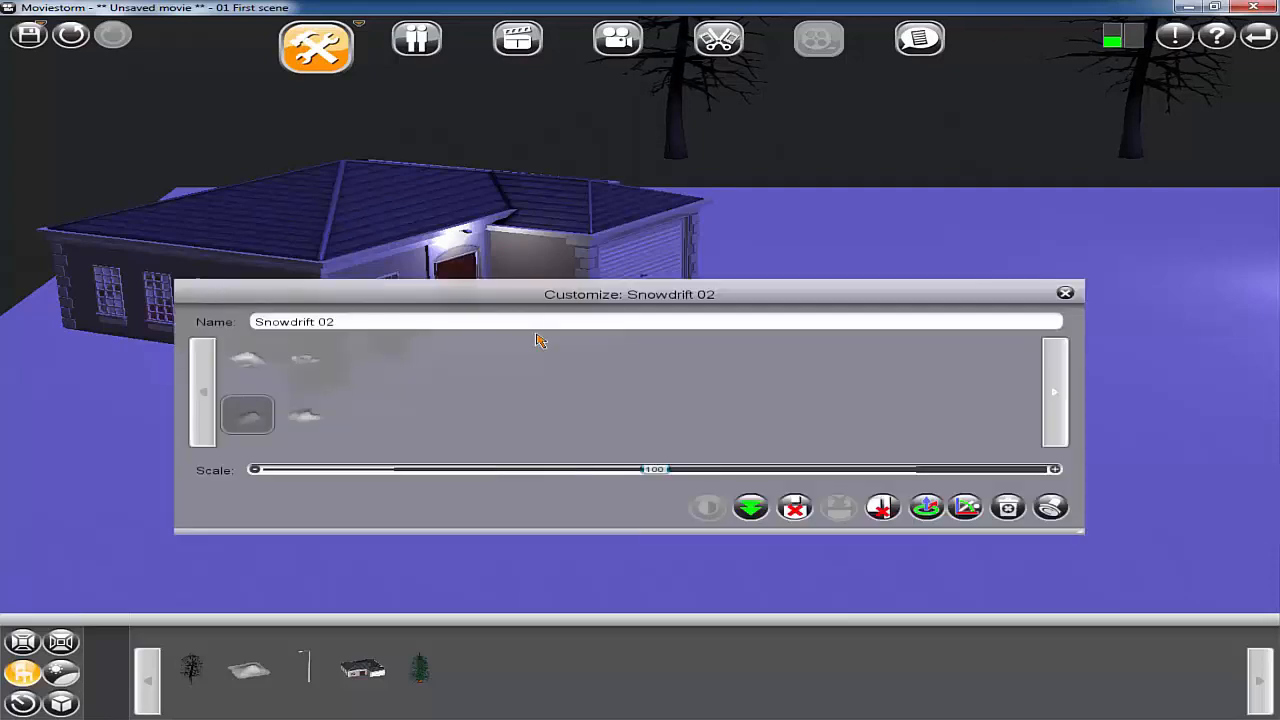
click(247, 357)
drag(512, 300, 542, 450)
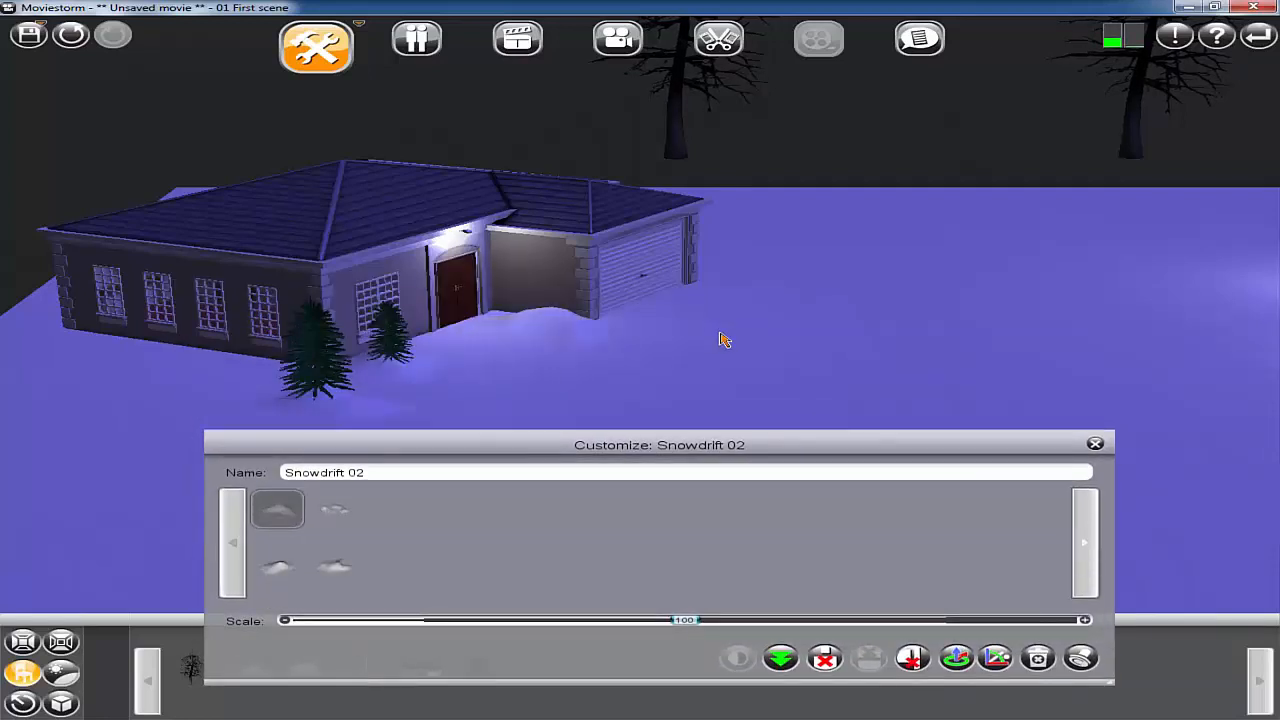
- Set the snowdrift's scale to 112 and place copies of it beside the garage door and on the open snow farther back
mouse_move(687, 622)
mouse_down()
mouse_move(795, 622)
mouse_move(707, 624)
mouse_up()
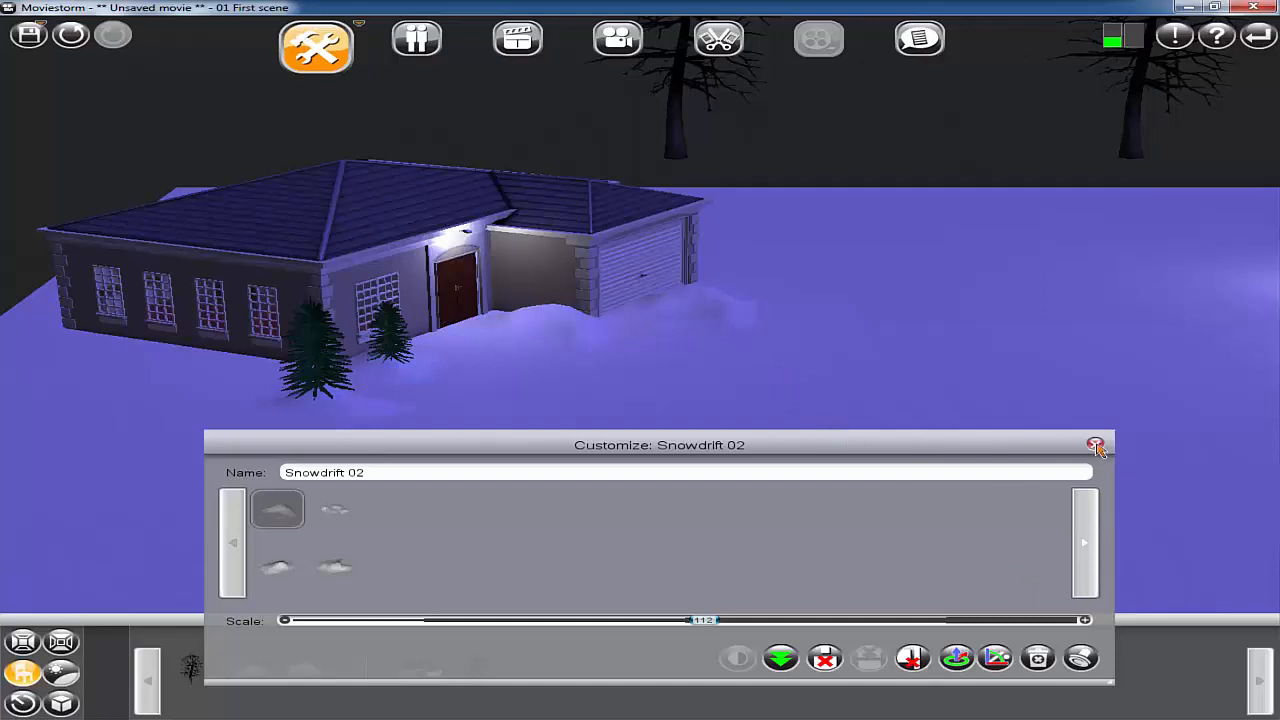
click(1086, 658)
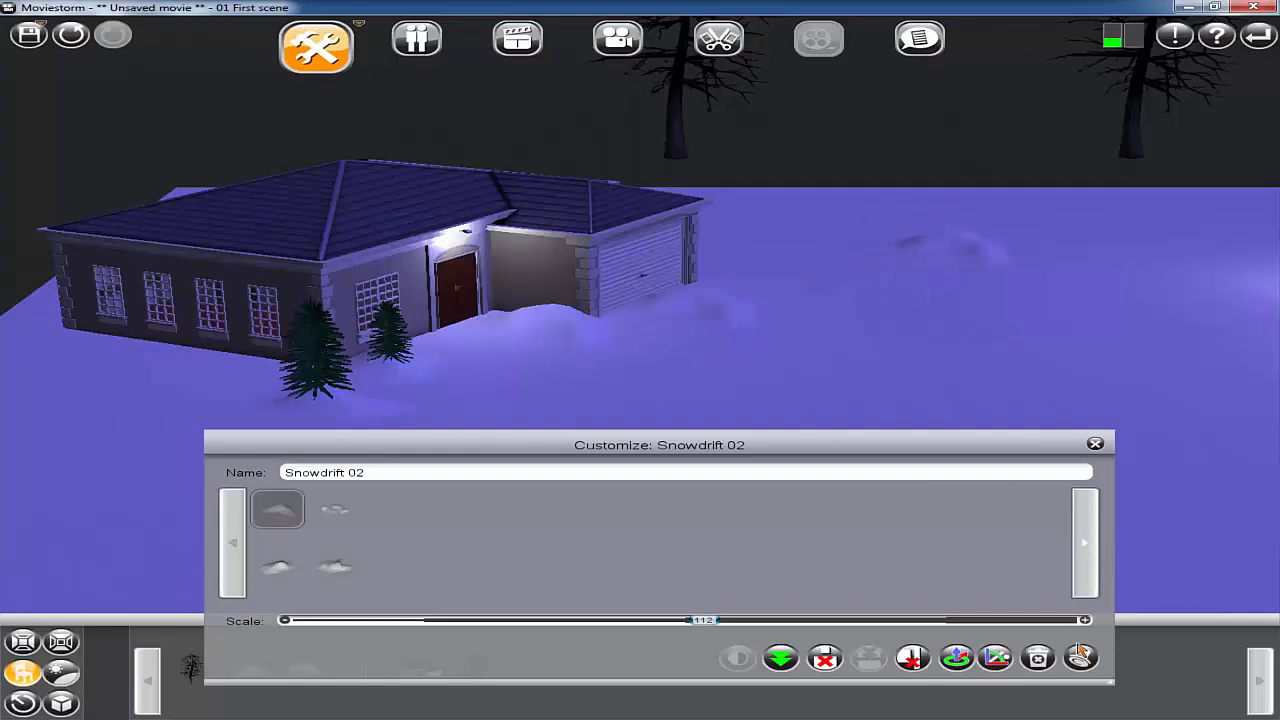
click(1022, 258)
click(1095, 445)
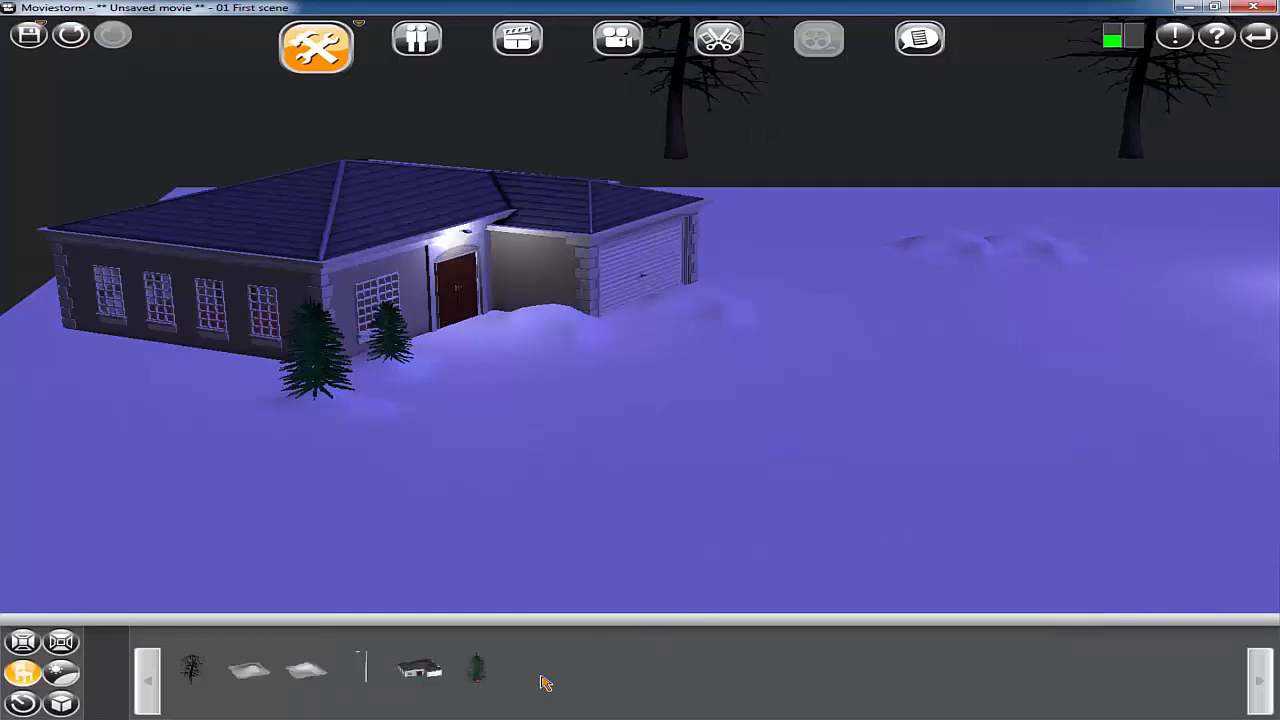
- Compare the snowdrifts with the finished set's window and return to the set under construction
click(875, 628)
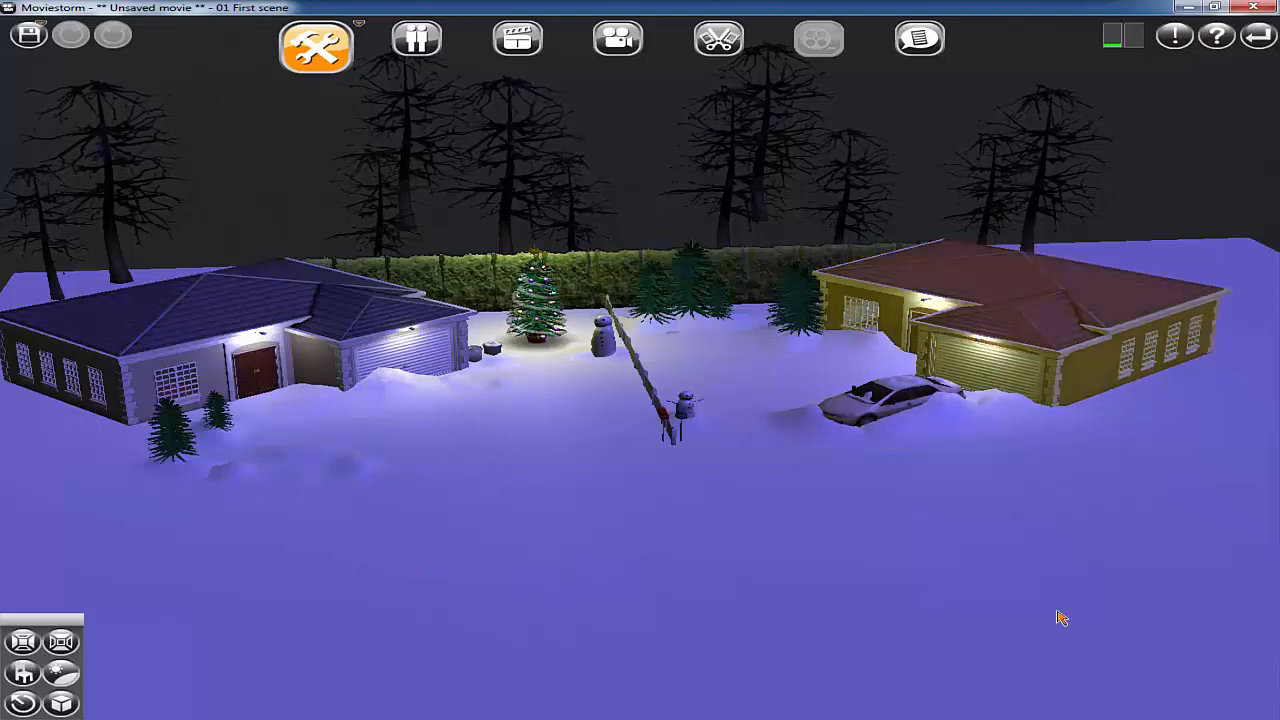
mouse_move(747, 706)
click(586, 634)
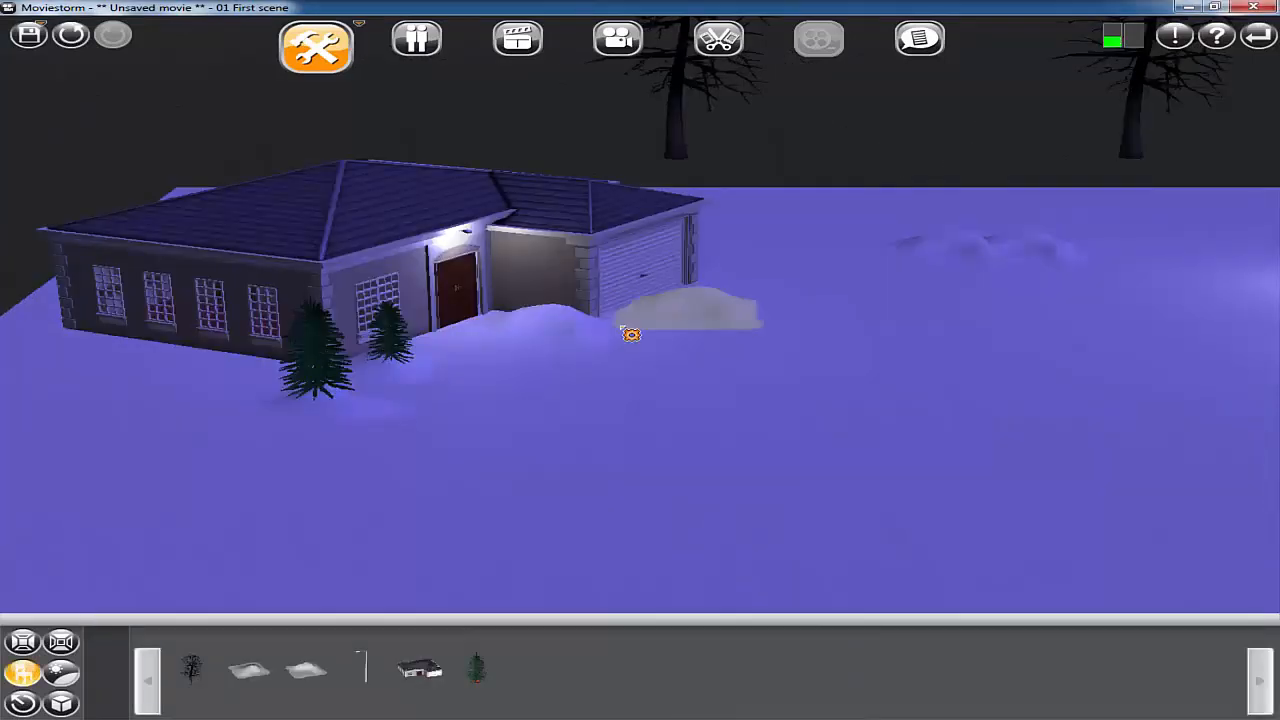
double_click(703, 306)
click(1094, 445)
drag(811, 322, 646, 320)
scroll(630, 380, down, 4)
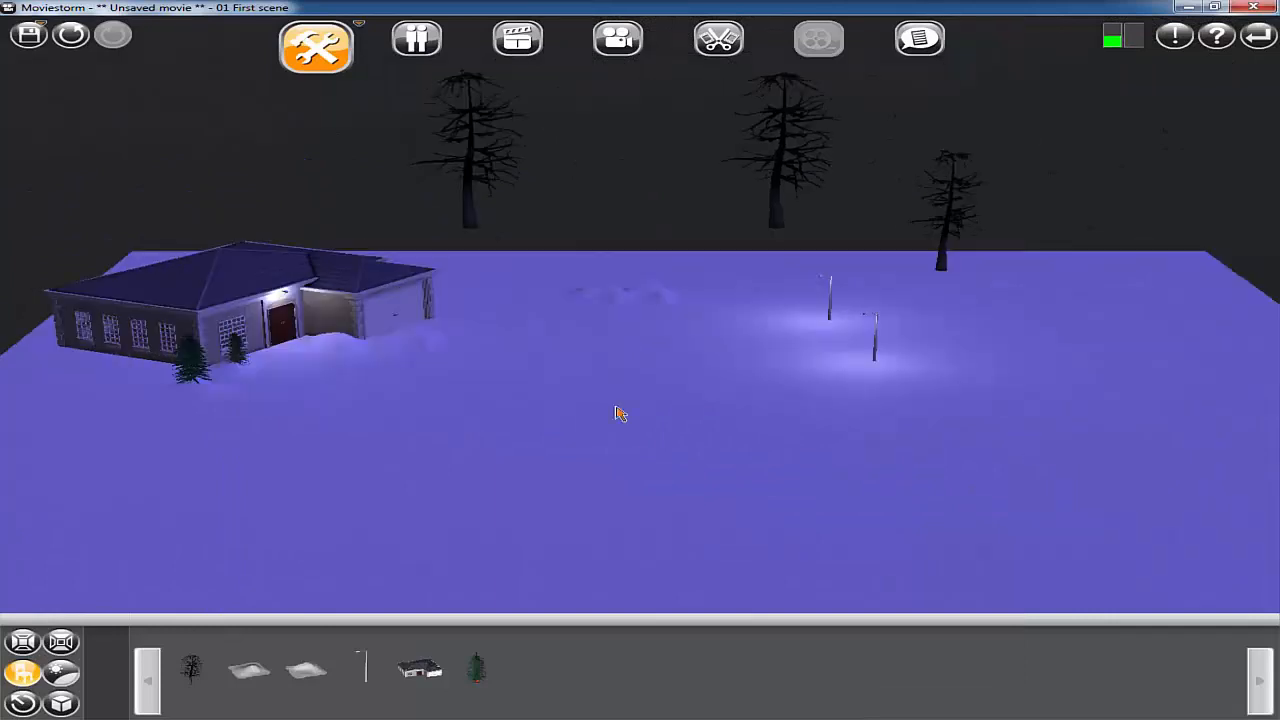
- Duplicate the house and place the copy on the opposite side of the set, near the two remaining street lights
double_click(300, 293)
click(1080, 539)
click(1084, 334)
- Rotate and shift the second house so its front faces the middle and the two street lights illuminate its entrance and garage
drag(1123, 382, 789, 357)
drag(1001, 271, 905, 312)
mouse_move(998, 322)
mouse_down()
mouse_move(981, 277)
mouse_move(988, 340)
mouse_move(991, 321)
mouse_up()
drag(997, 396, 1025, 386)
drag(1145, 384, 977, 337)
drag(1034, 369, 900, 389)
mouse_move(915, 335)
mouse_down()
mouse_move(960, 323)
mouse_move(919, 311)
mouse_up()
drag(957, 372, 866, 378)
click(825, 415)
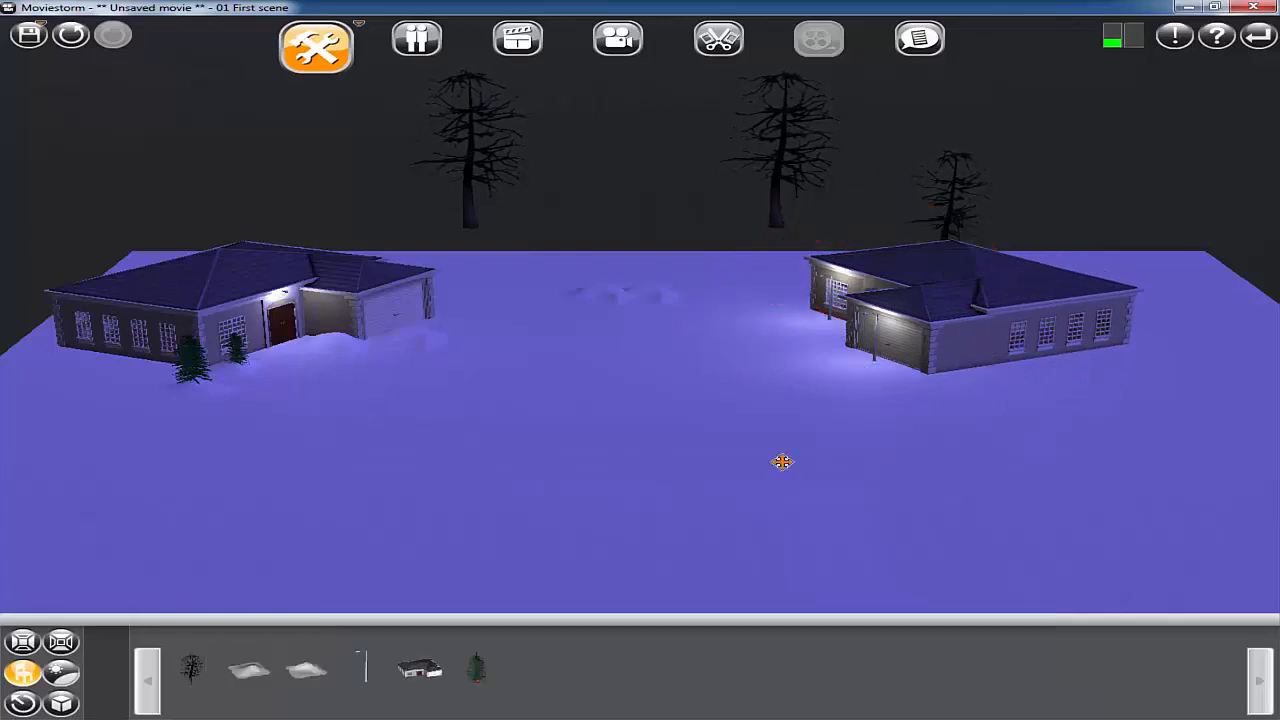
- Nudge the Street_Light ON - Pristine lamp that stands in front of the second house's garage
scroll(783, 460, up, 2)
drag(910, 418, 923, 405)
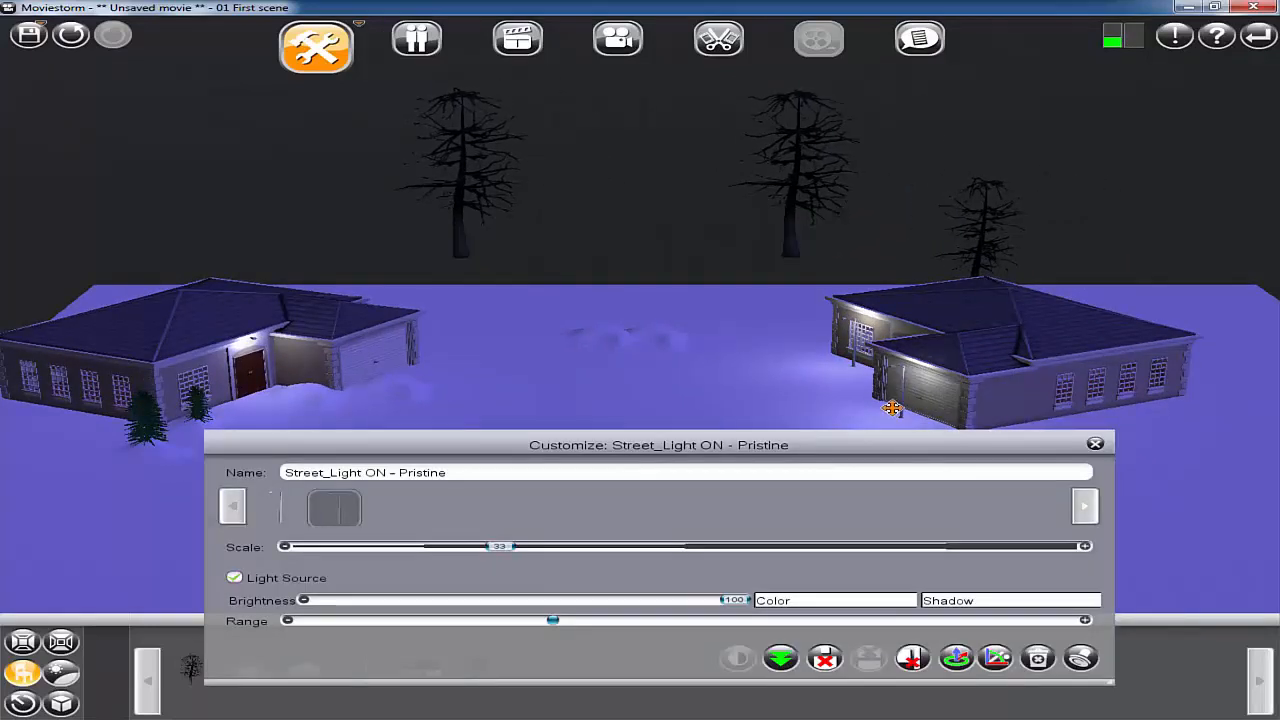
click(1100, 457)
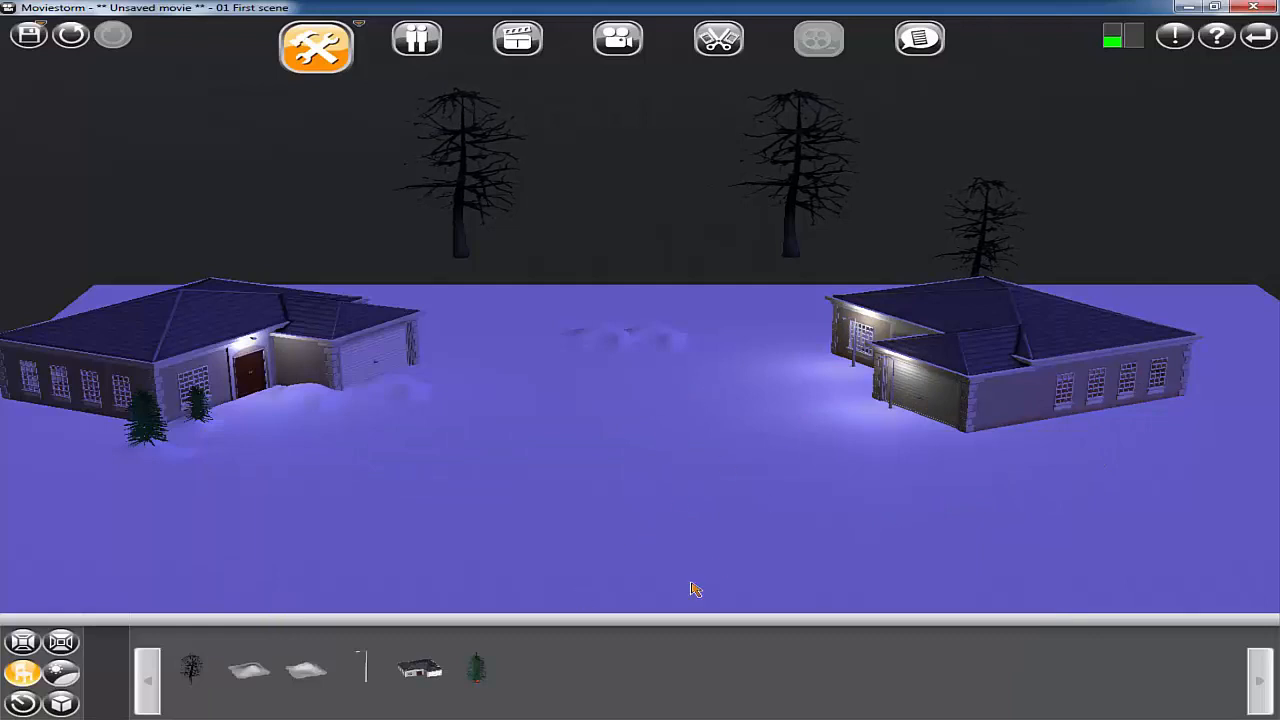
- Search the object library for "tr", place Tree_Oak_Spring midway between the houses and switch it to the bare winter variant
click(483, 680)
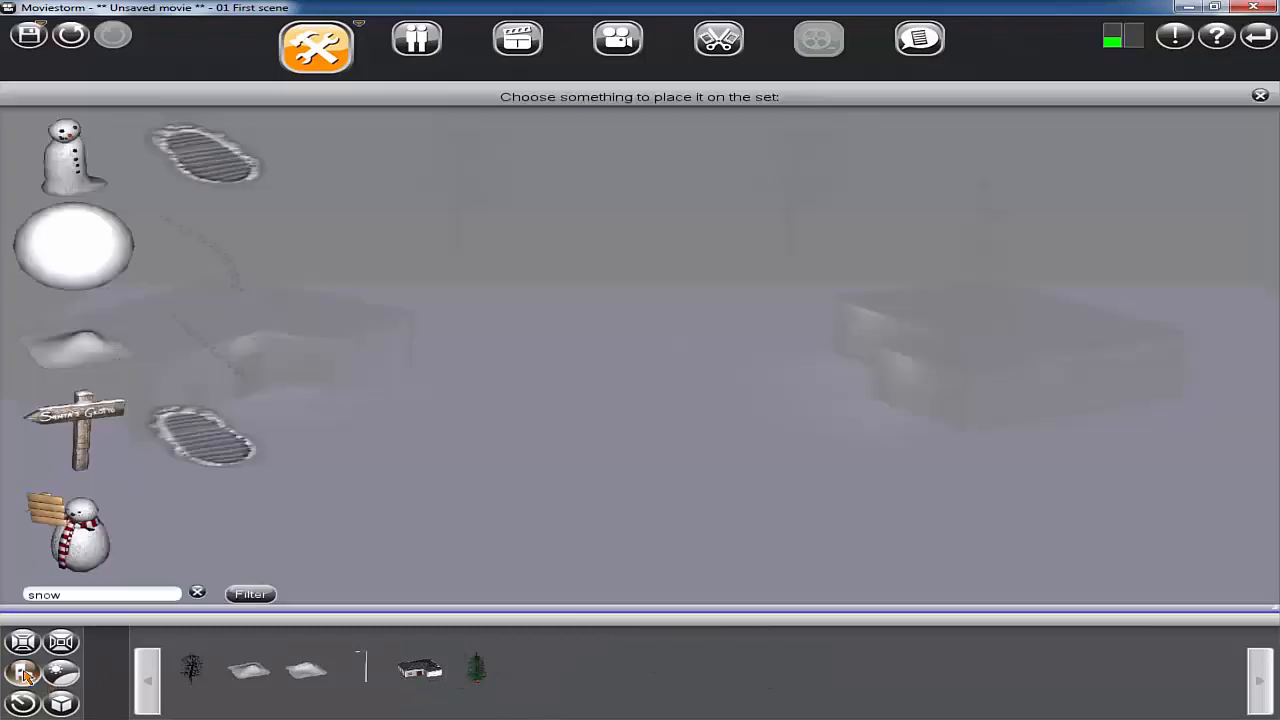
click(24, 674)
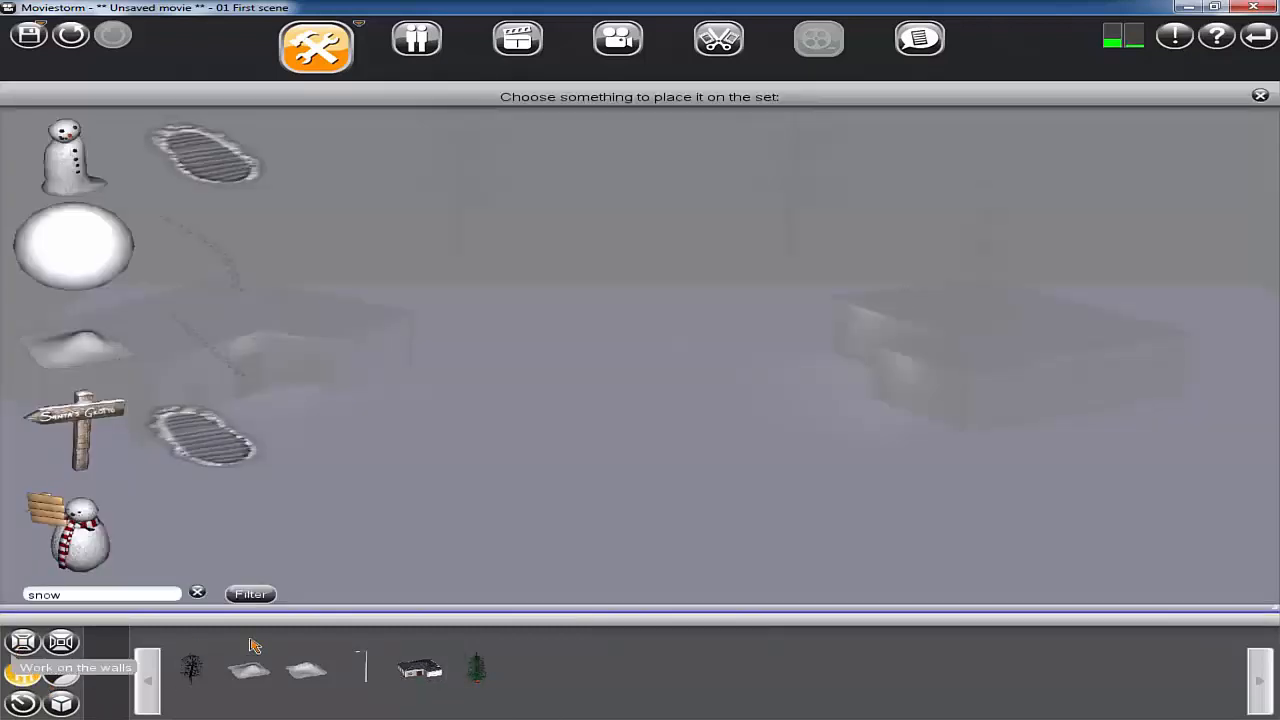
mouse_move(188, 671)
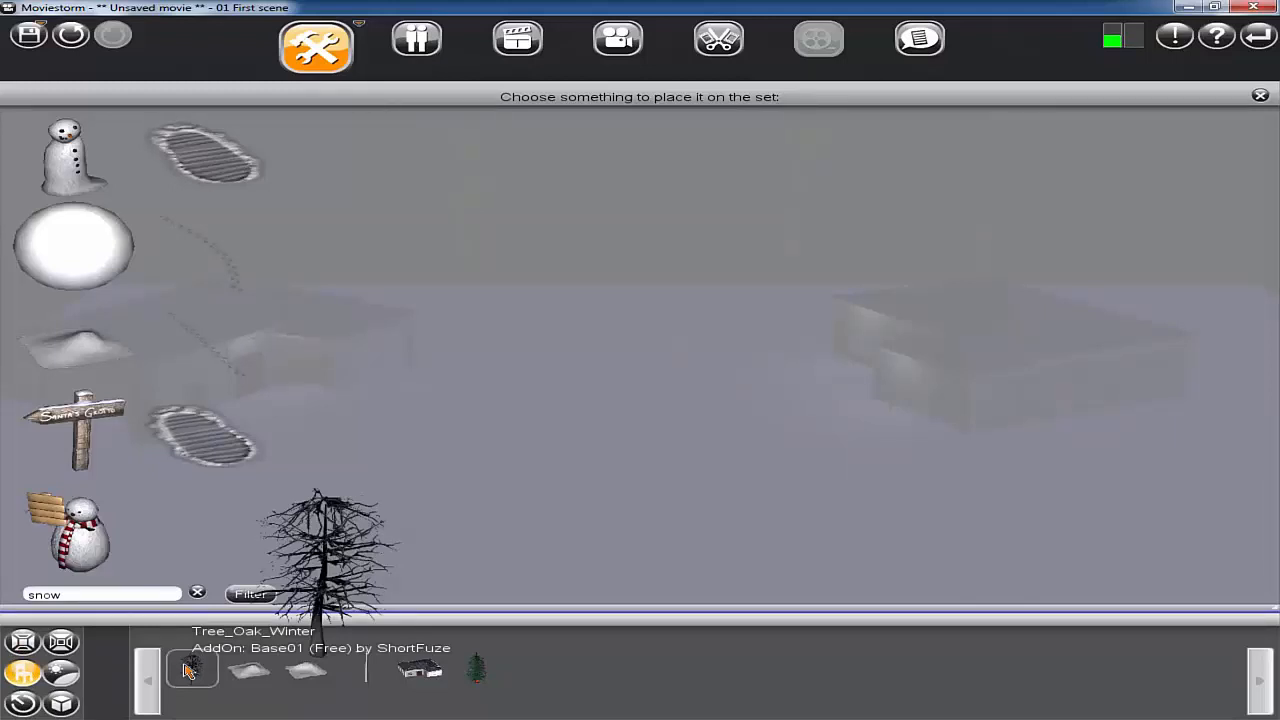
drag(61, 596, 10, 597)
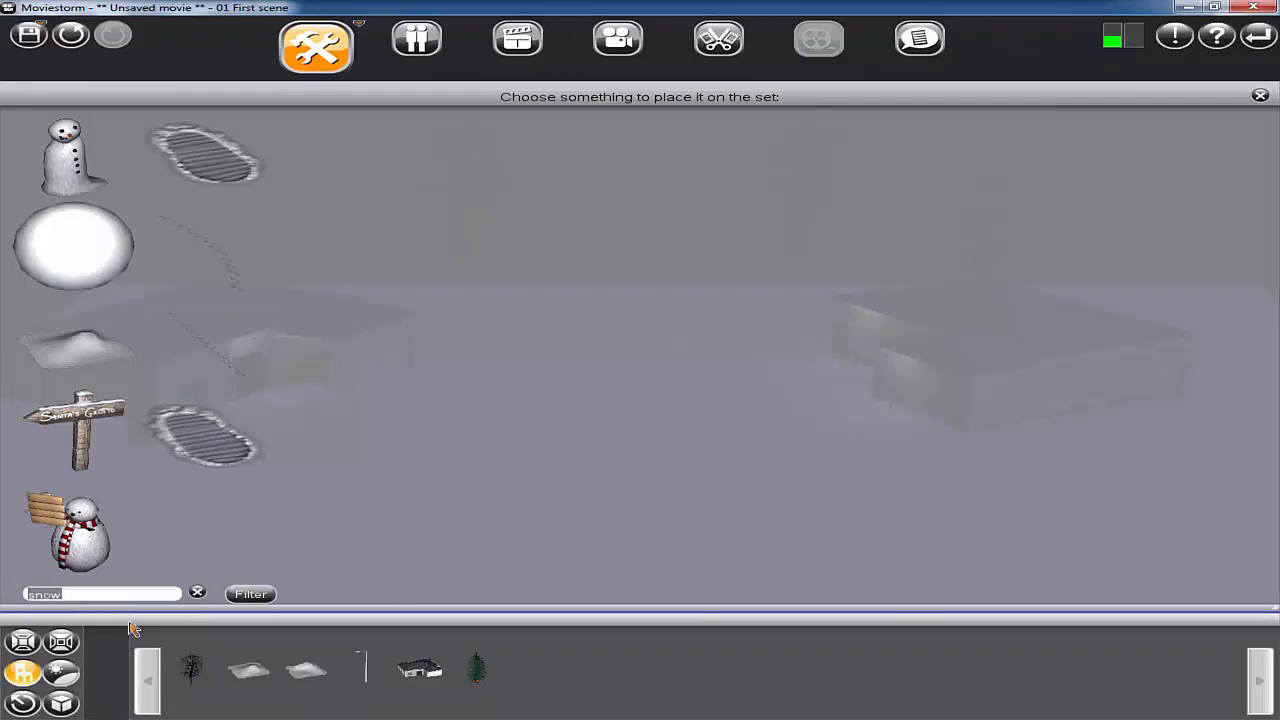
text(tr)
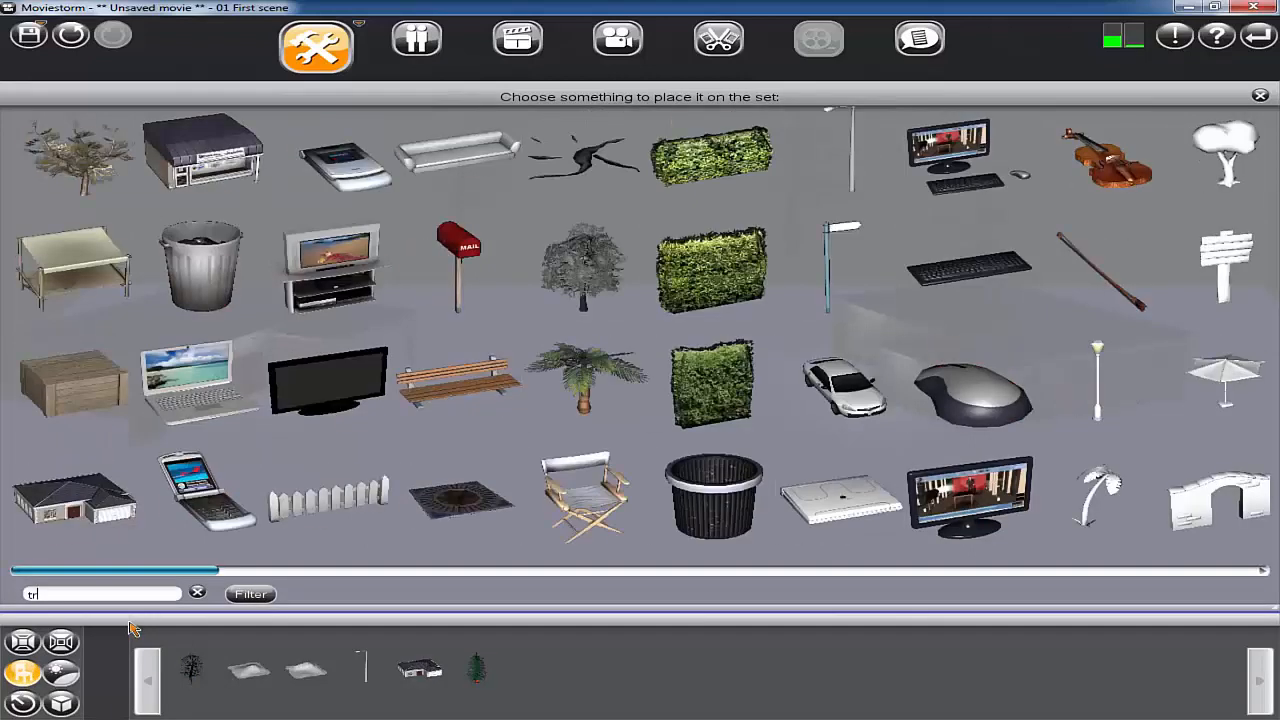
click(584, 264)
click(608, 331)
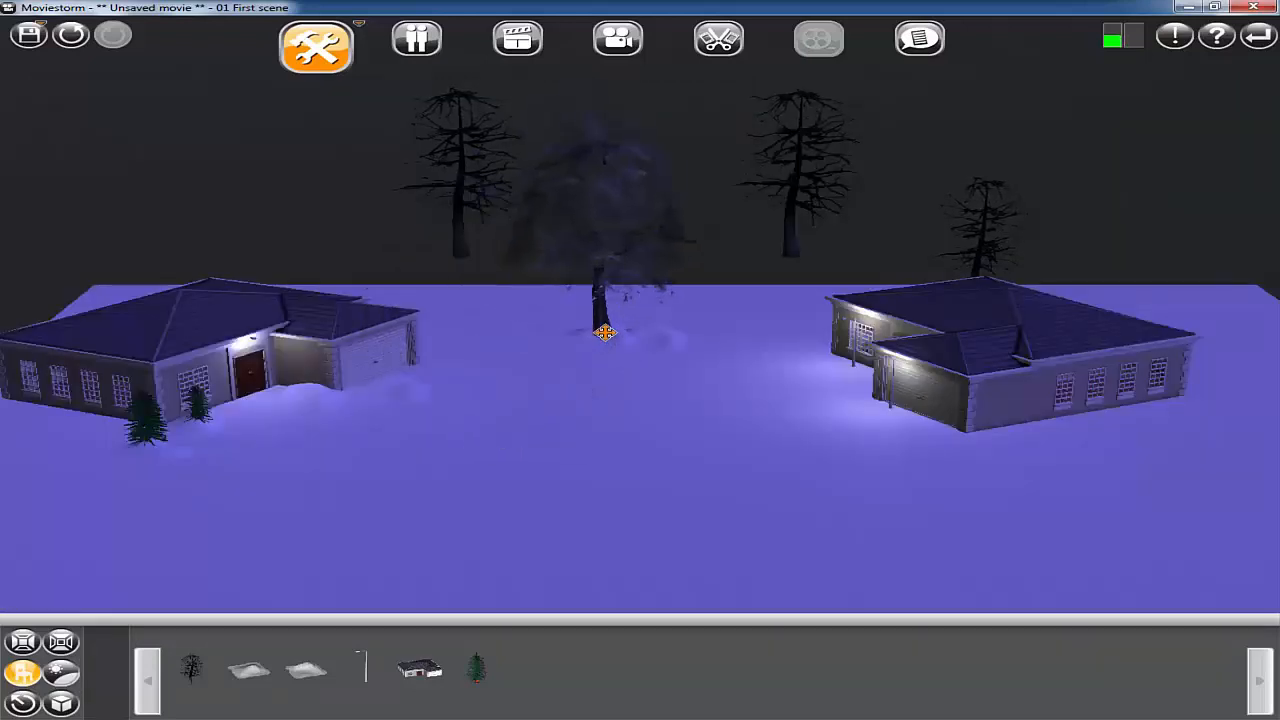
click(332, 508)
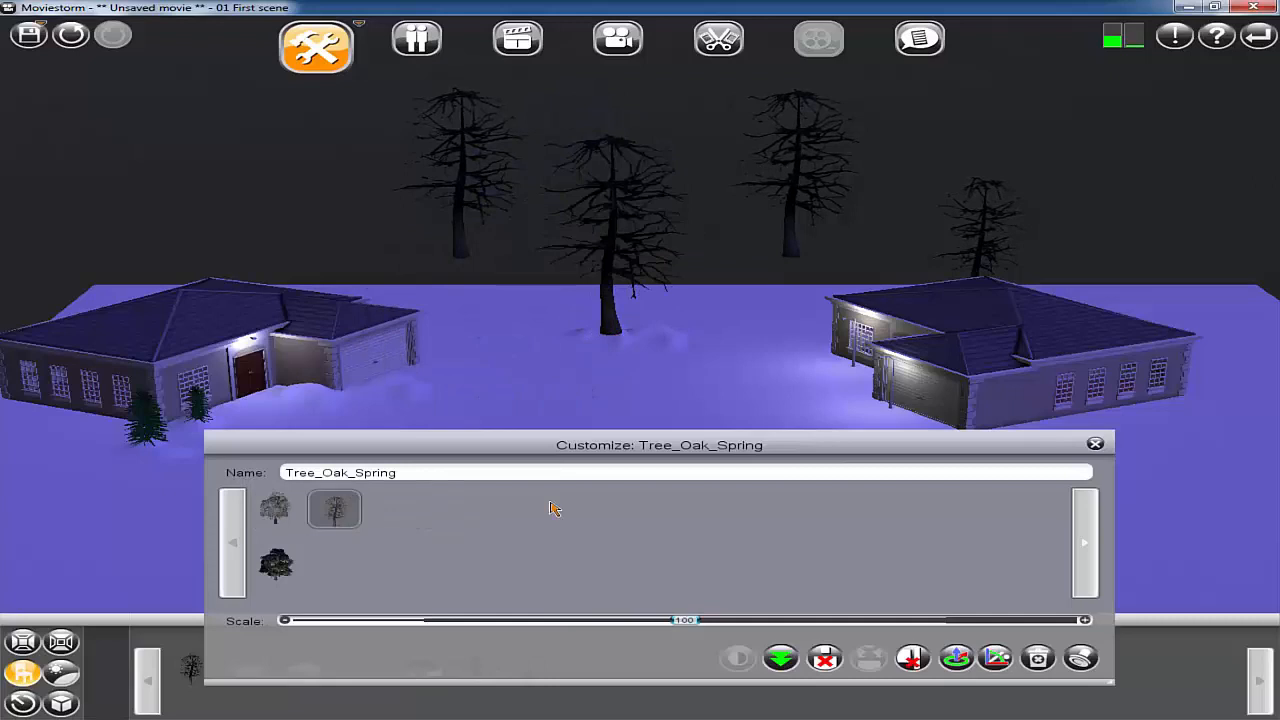
- Duplicate the bare oak several times along the back edge of the set, filling the gaps between and behind the houses
click(1080, 659)
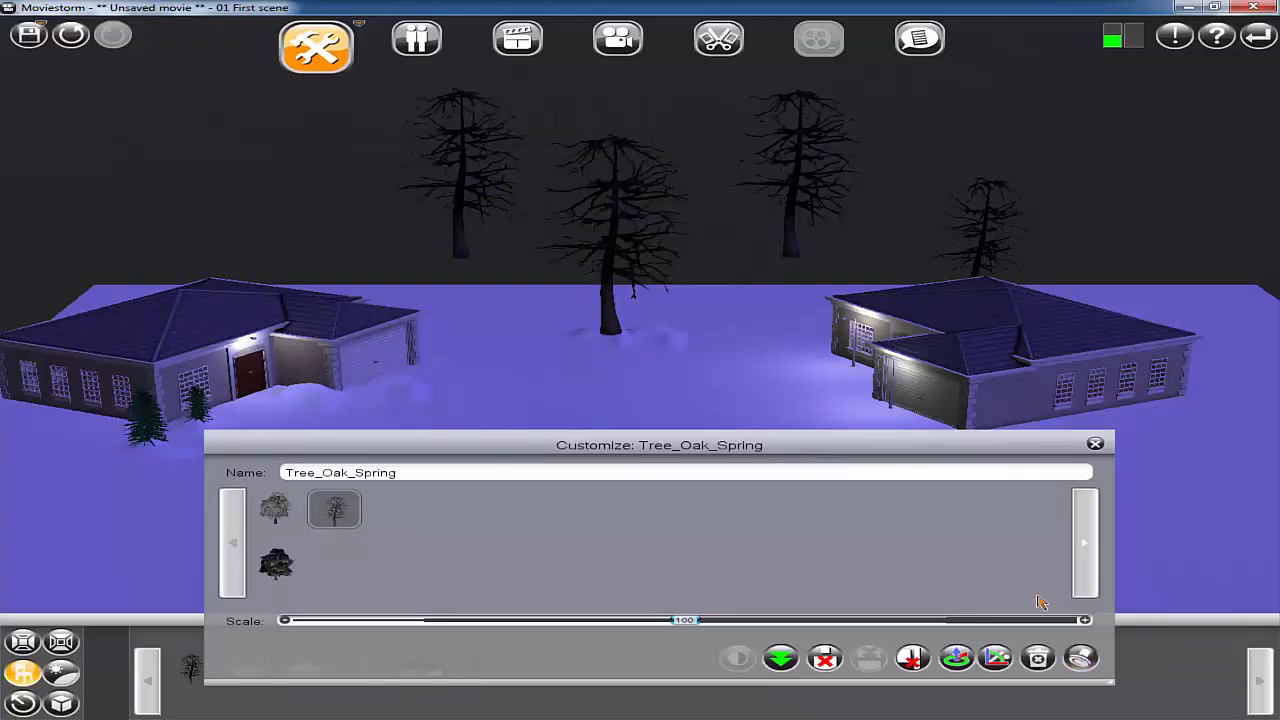
click(396, 291)
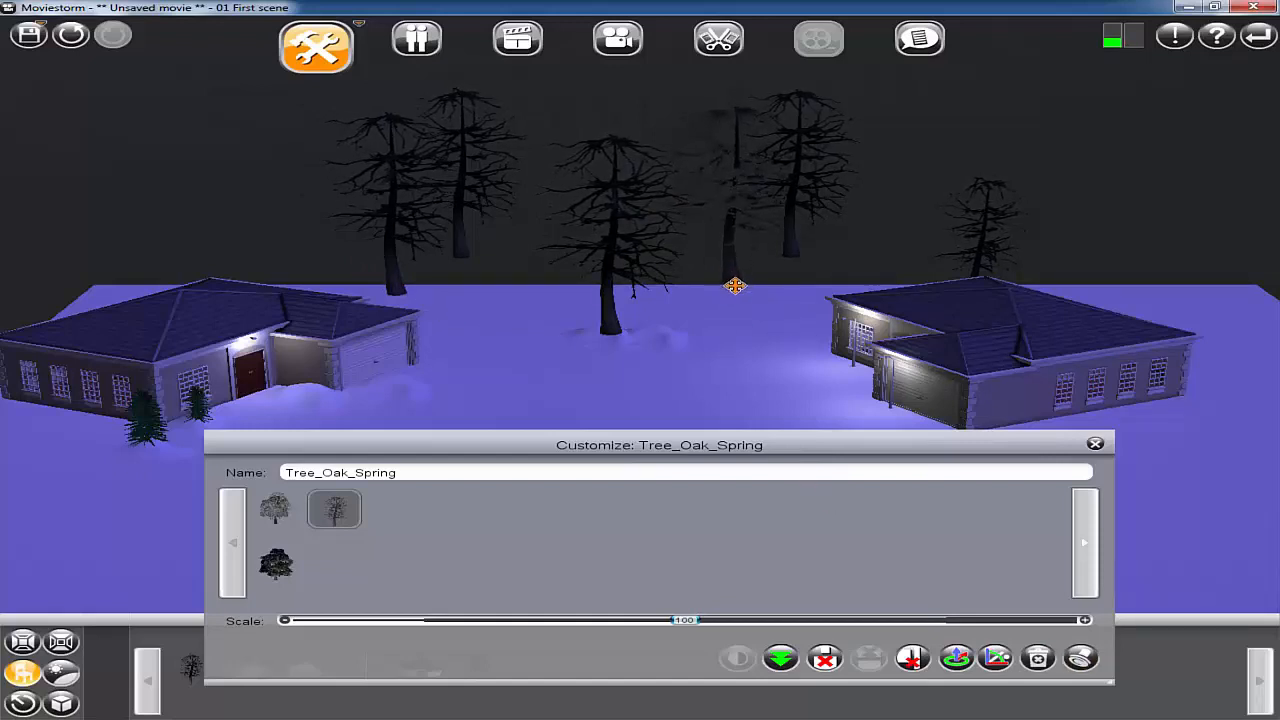
click(1081, 657)
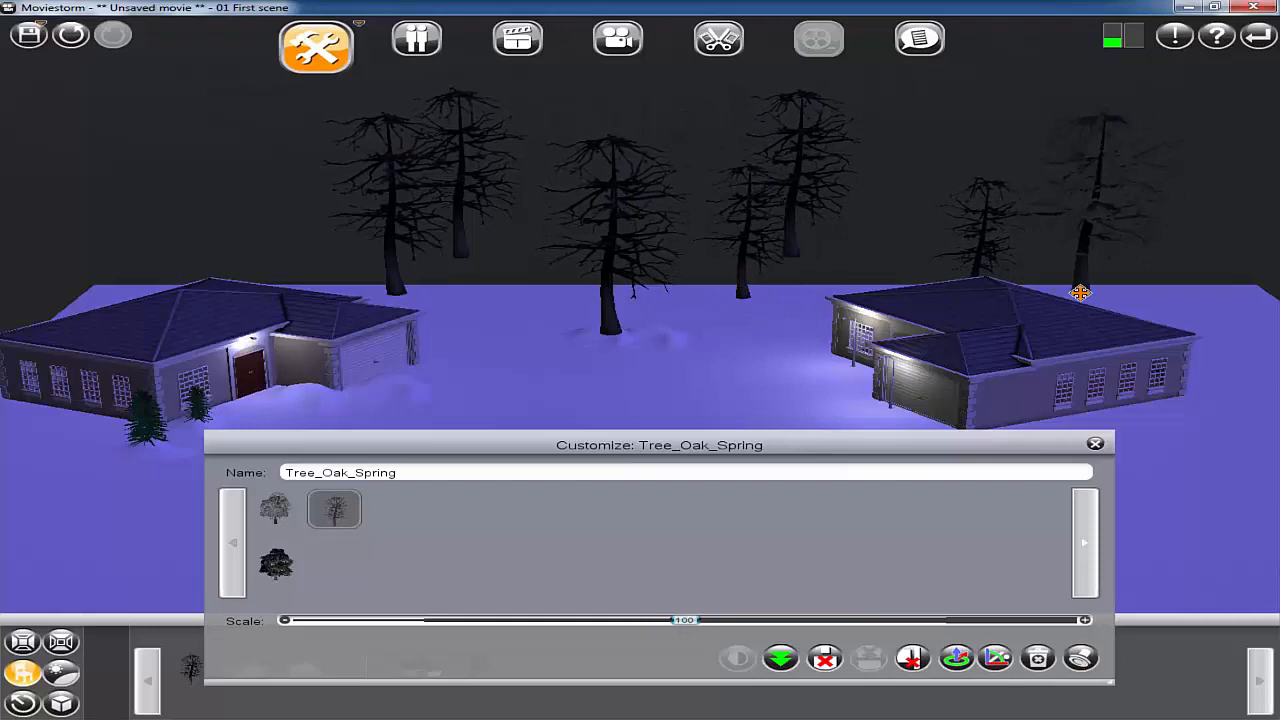
click(1084, 294)
click(1081, 657)
click(814, 295)
click(1081, 657)
click(1208, 301)
click(1081, 657)
click(493, 298)
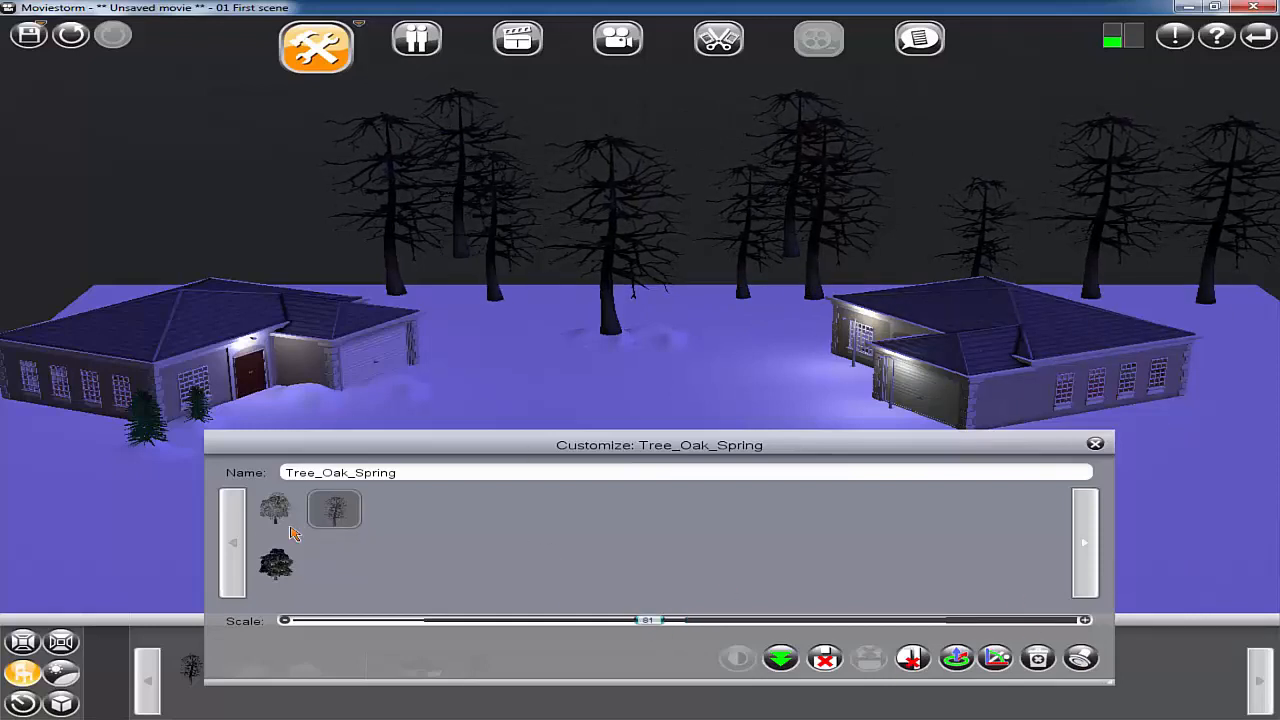
- Vary the tree line by adding oaks in the dark full-leaf, light spring and bare variants behind the houses
click(276, 563)
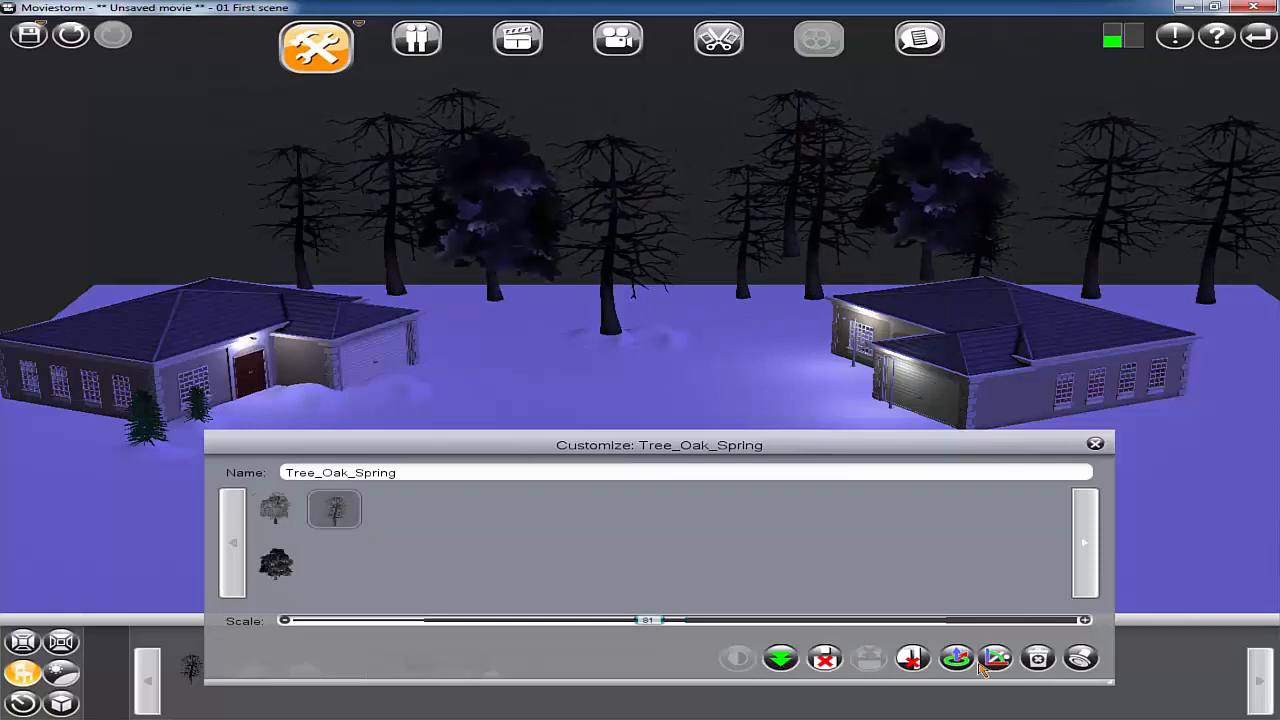
click(276, 508)
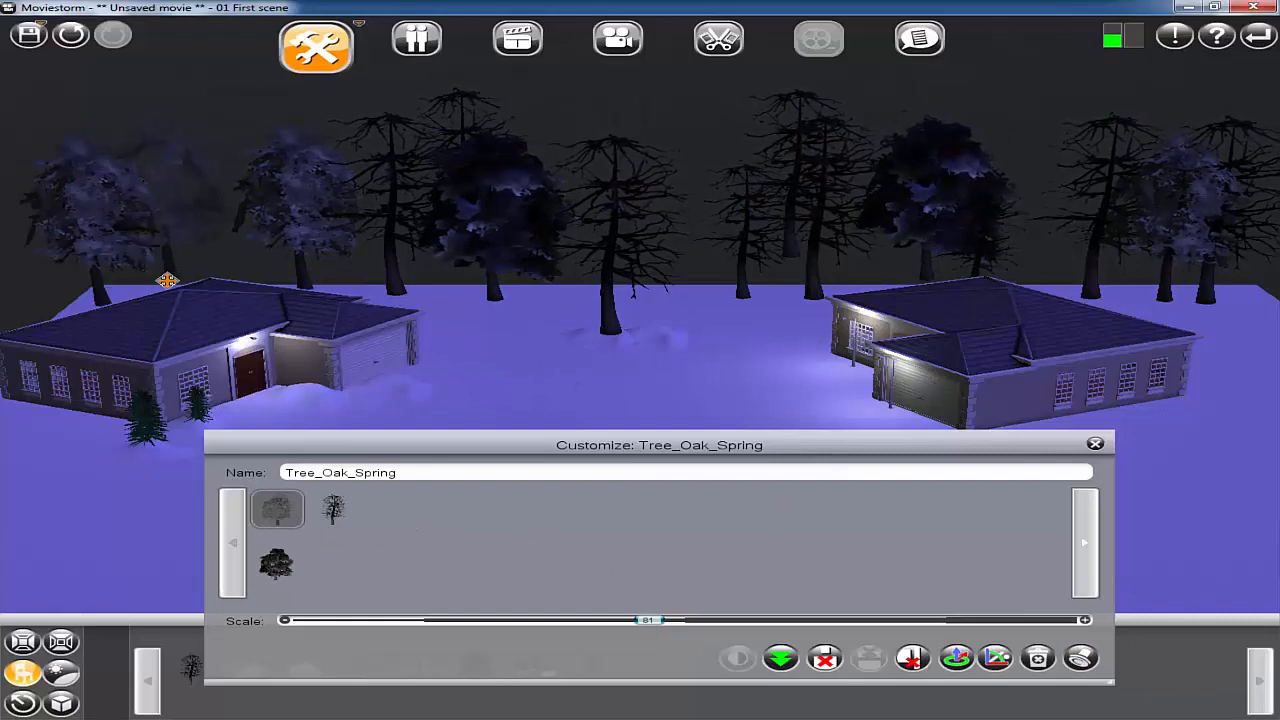
click(334, 508)
click(1224, 675)
- Check the new tree line, switch to the finished set's window and examine its fence, snowmen, mailboxes, snowdrifts and house lights closely
right_drag(610, 466, 709, 494)
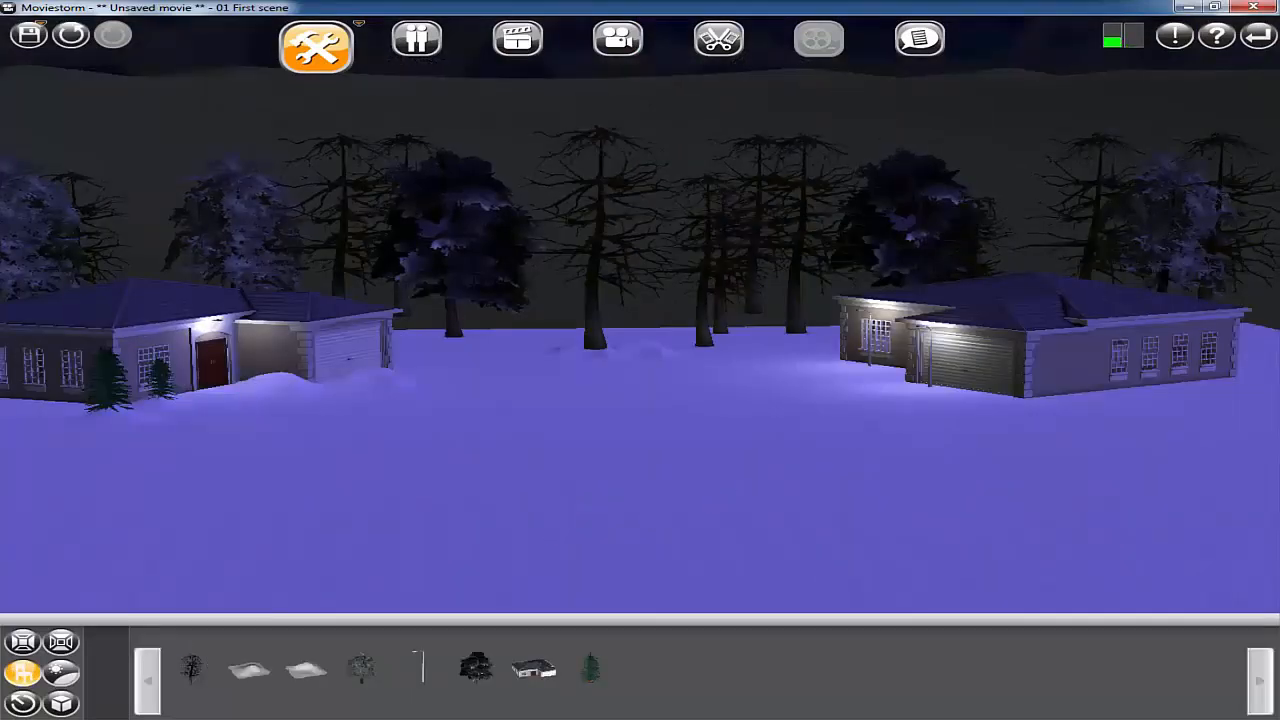
click(790, 656)
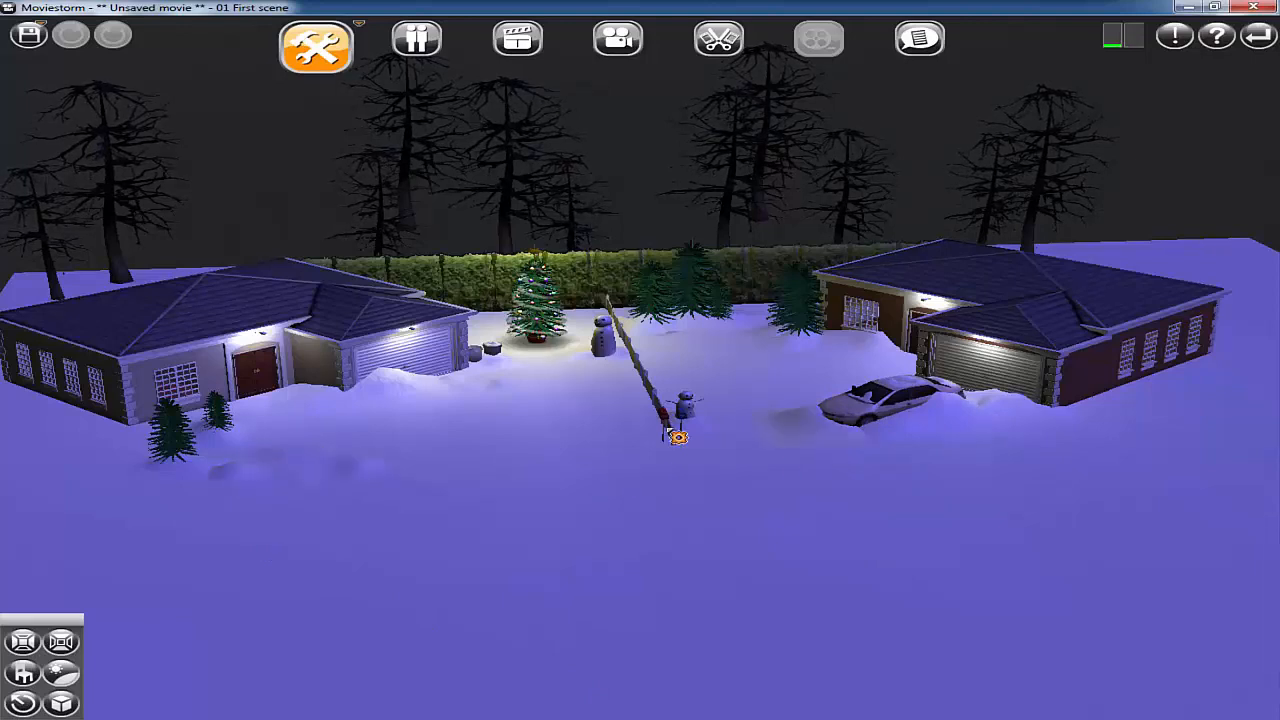
mouse_move(558, 484)
right_down()
mouse_move(714, 471)
mouse_move(772, 437)
right_up()
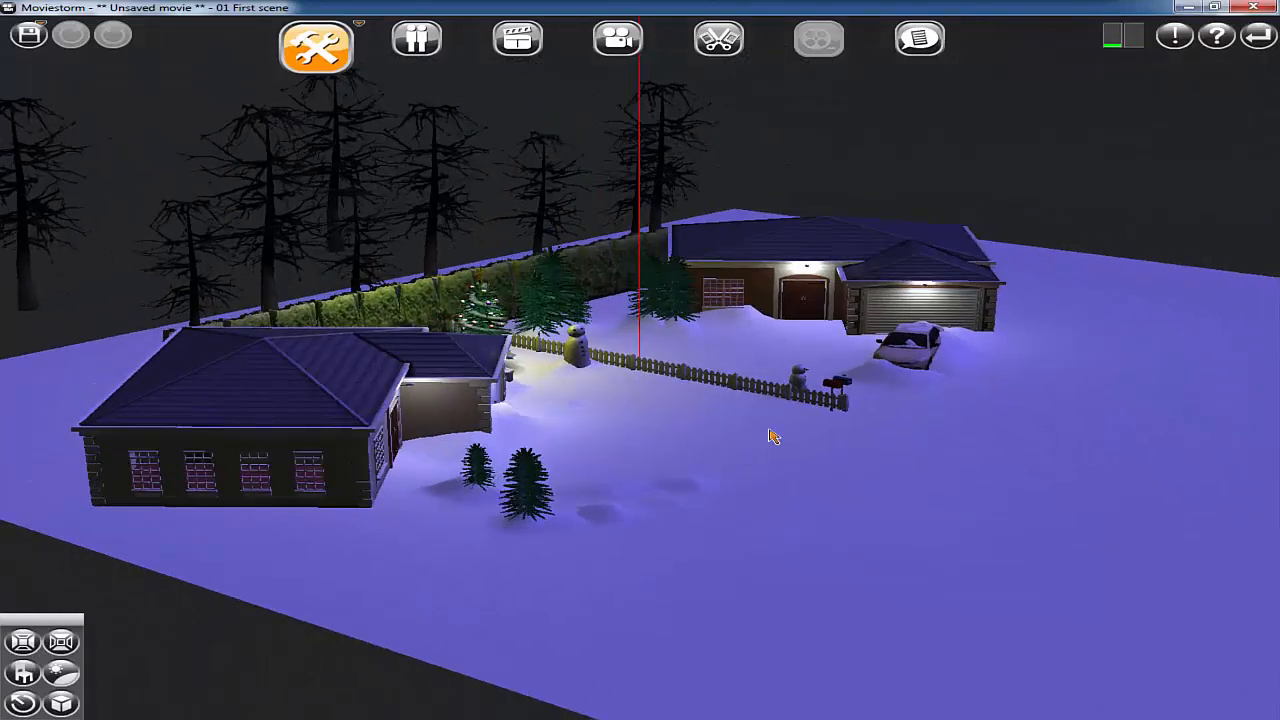
scroll(851, 609, up, 5)
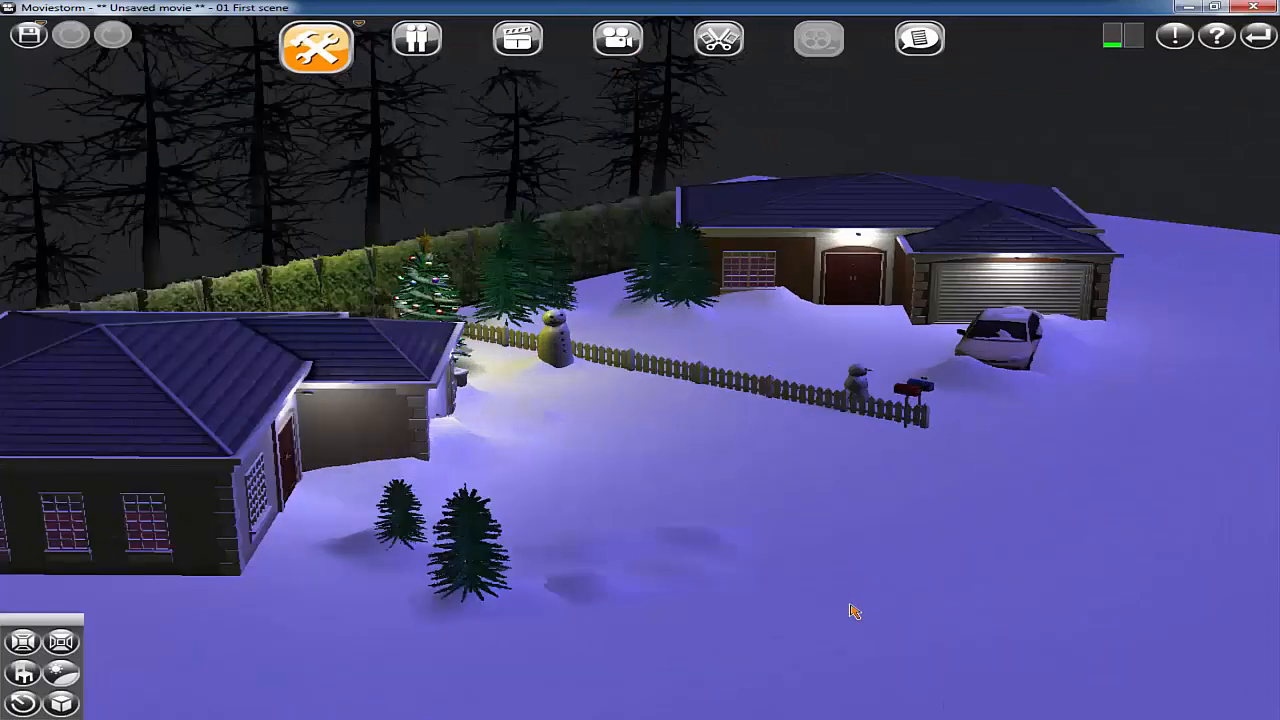
scroll(800, 609, up, 6)
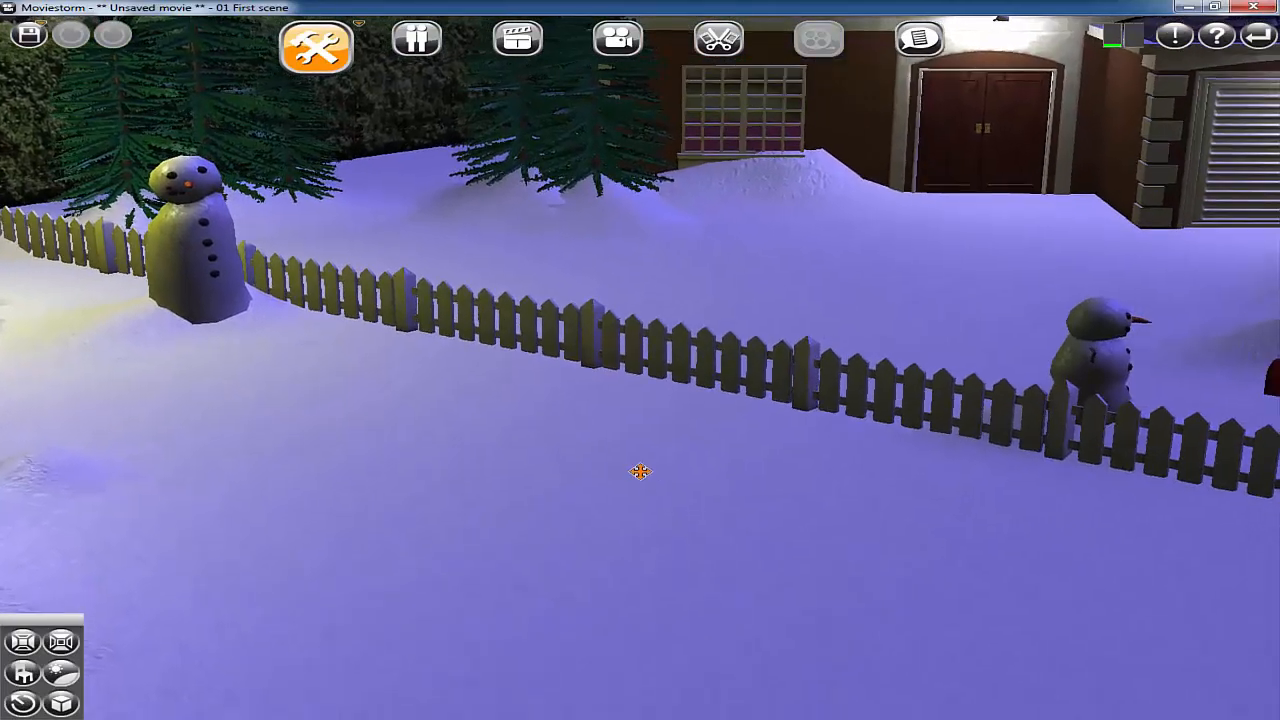
scroll(474, 389, down, 5)
mouse_move(974, 543)
right_down()
mouse_move(917, 537)
mouse_move(980, 536)
right_up()
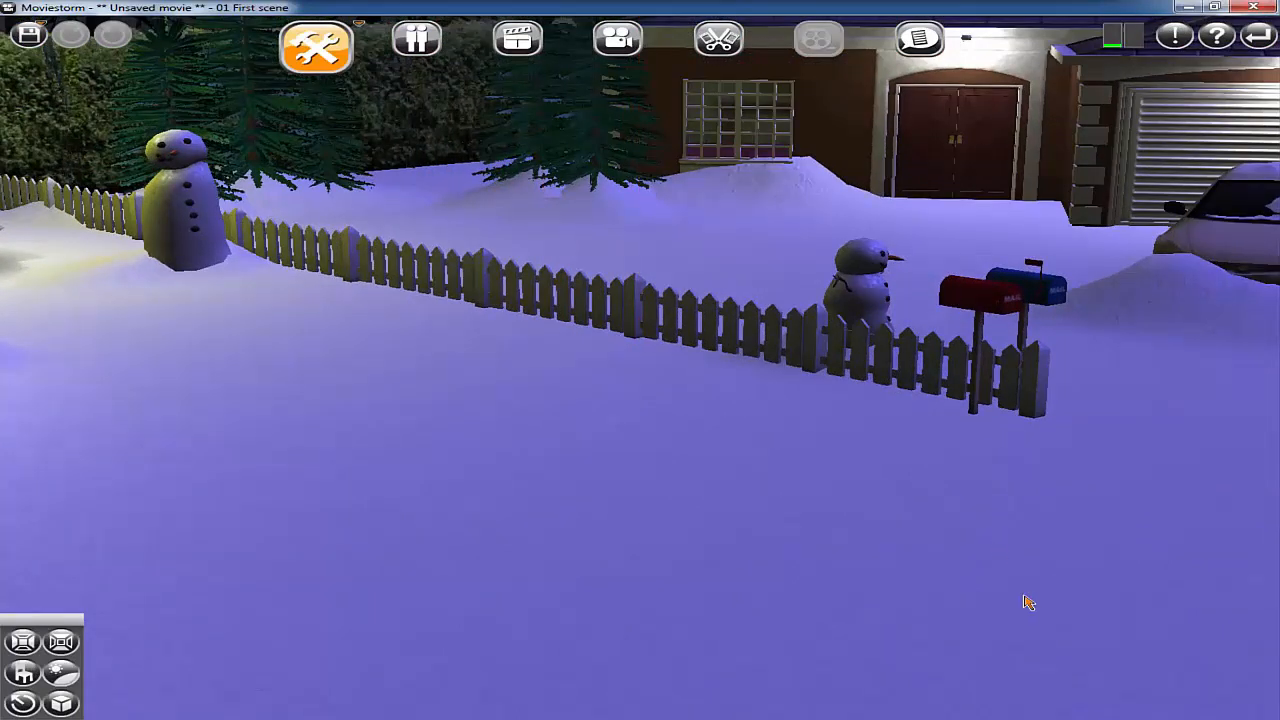
scroll(1028, 601, down, 5)
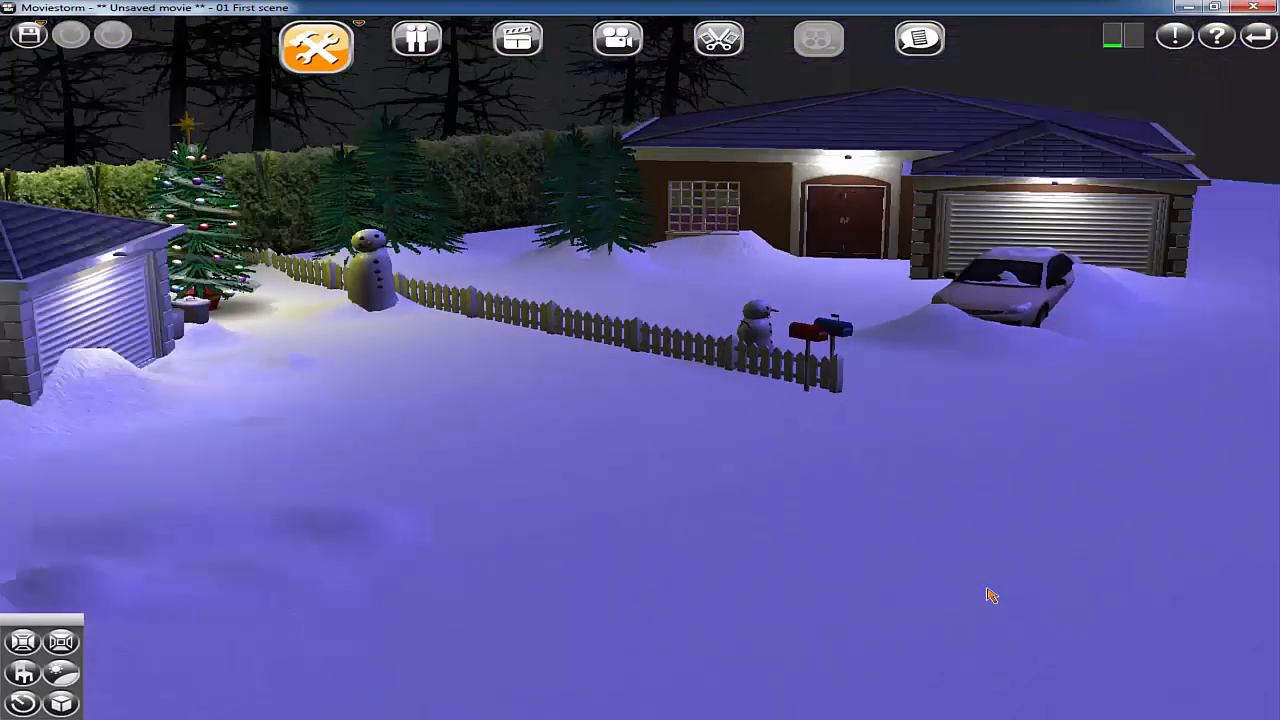
- Examine the finished set's fence, Christmas tree and firs from the front and switch back to the set under construction
mouse_move(988, 578)
right_down()
mouse_move(827, 589)
mouse_move(820, 435)
right_up()
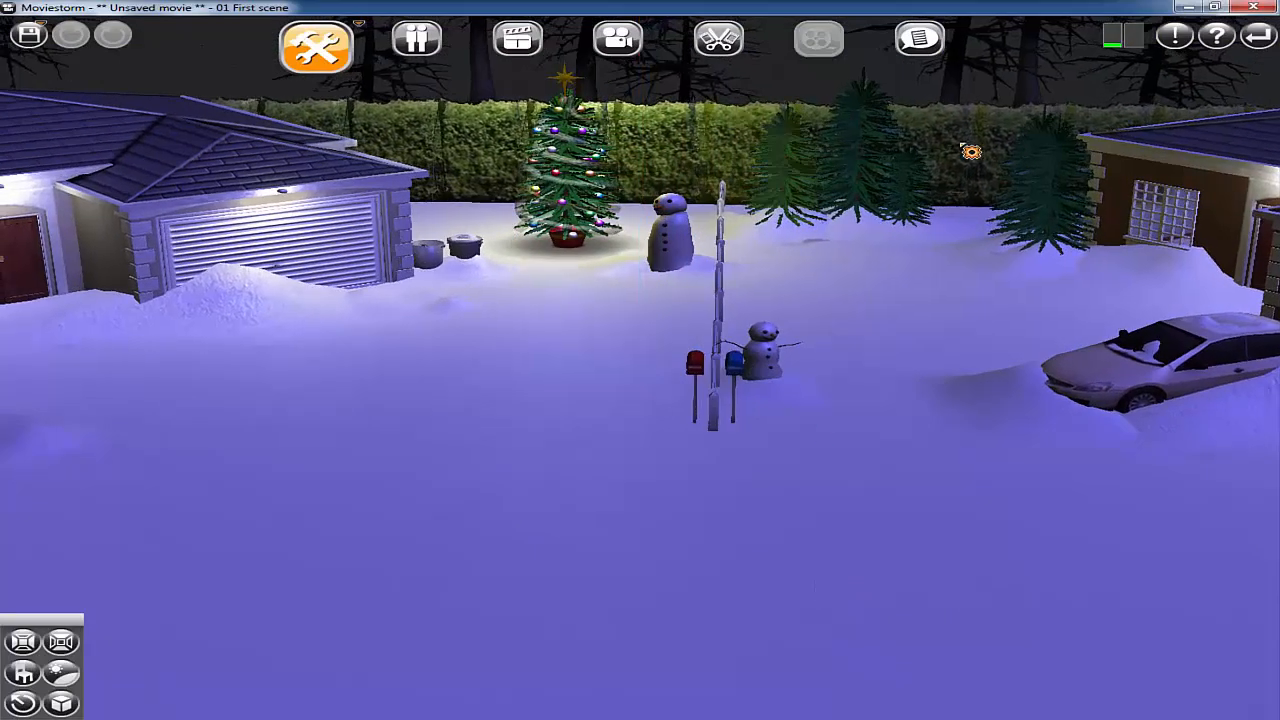
click(708, 719)
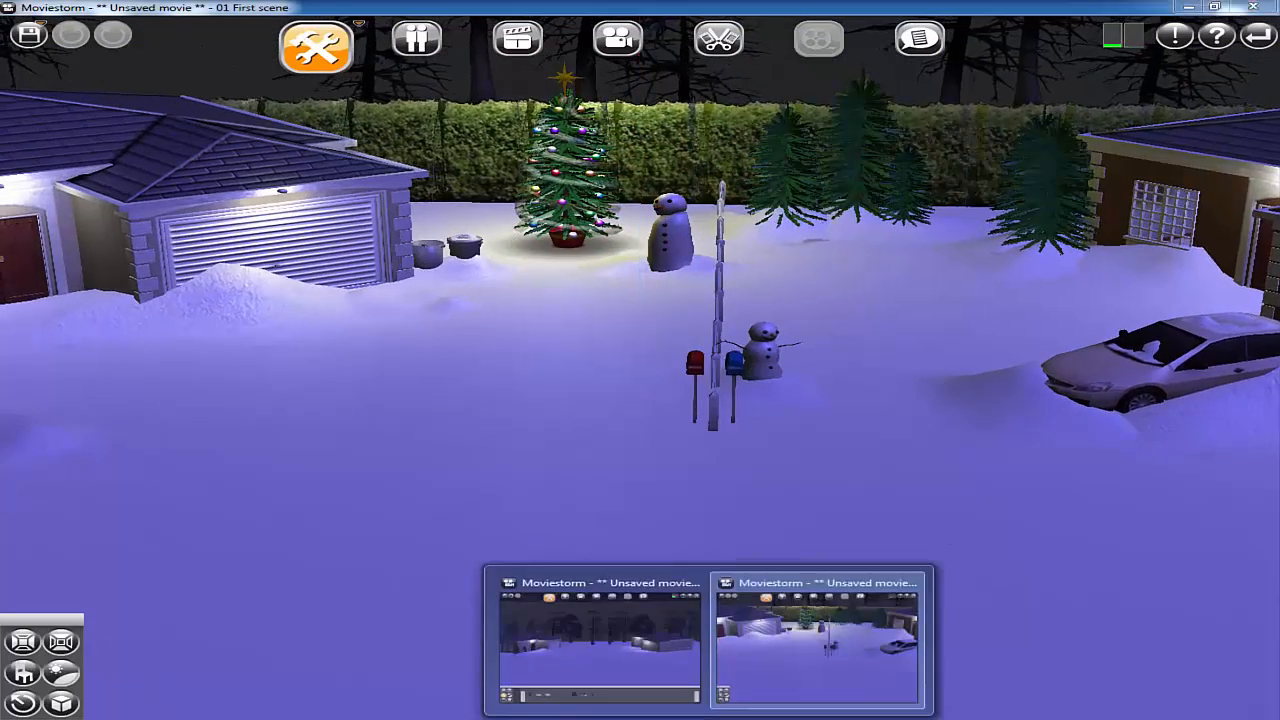
click(540, 651)
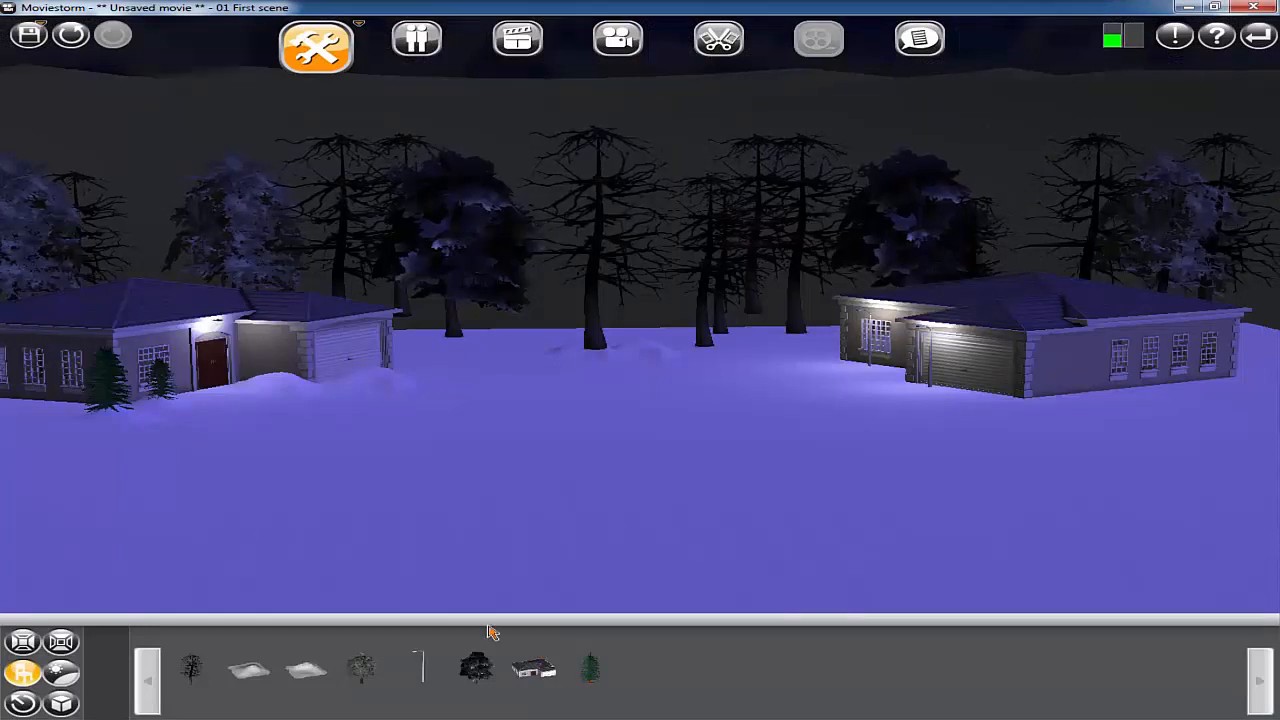
- Search the object library for "xma", place a plain XMas Tree beside the left house's garage and a larger one between the houses
click(23, 672)
click(140, 596)
text(tr)
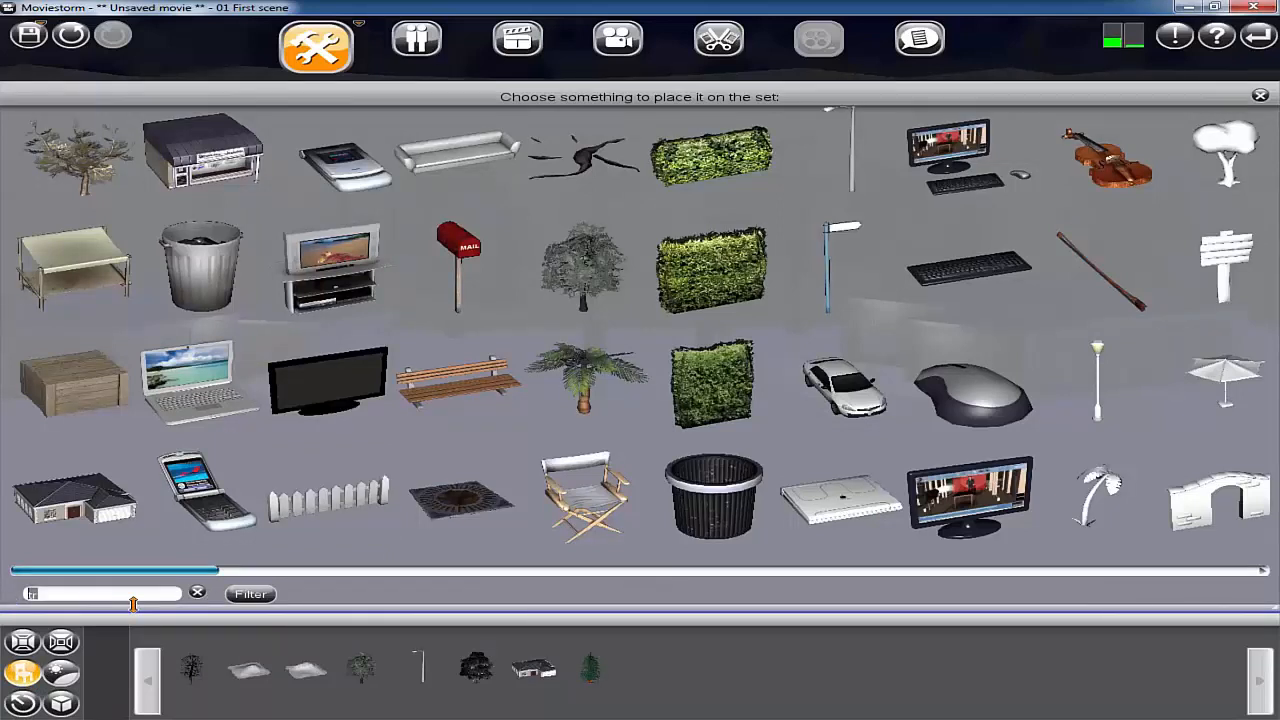
text(x)
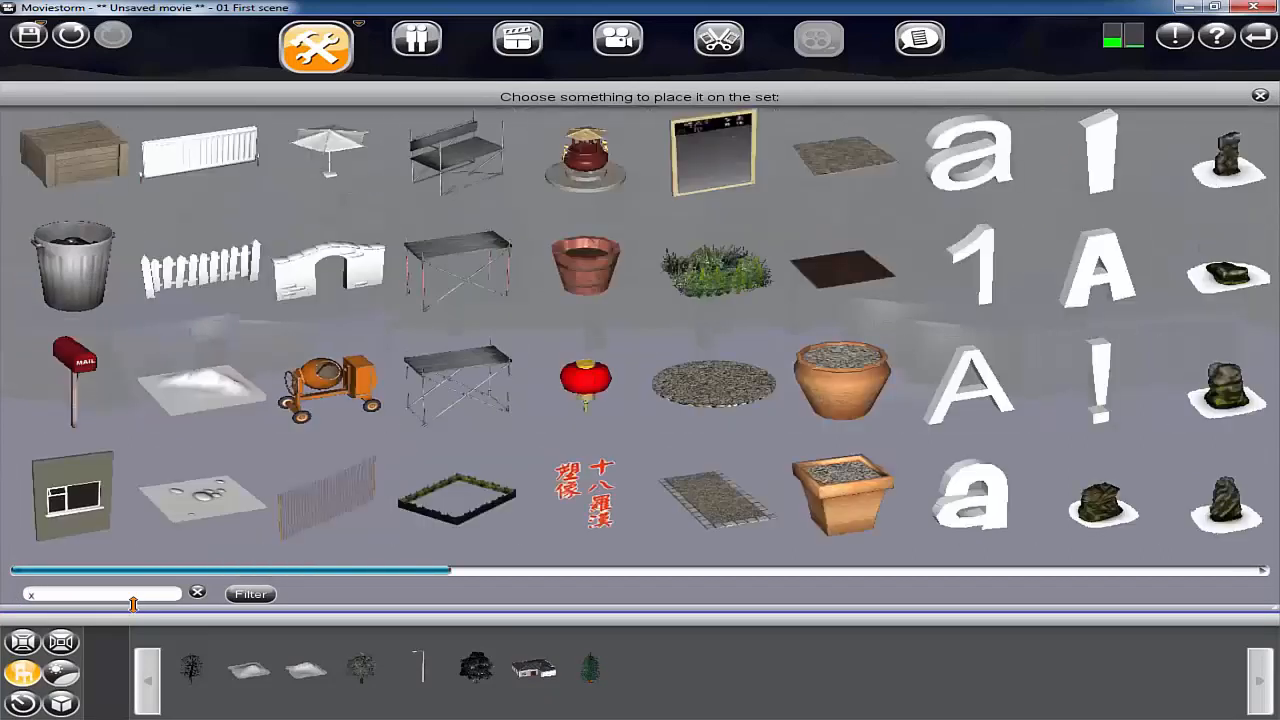
text(ma)
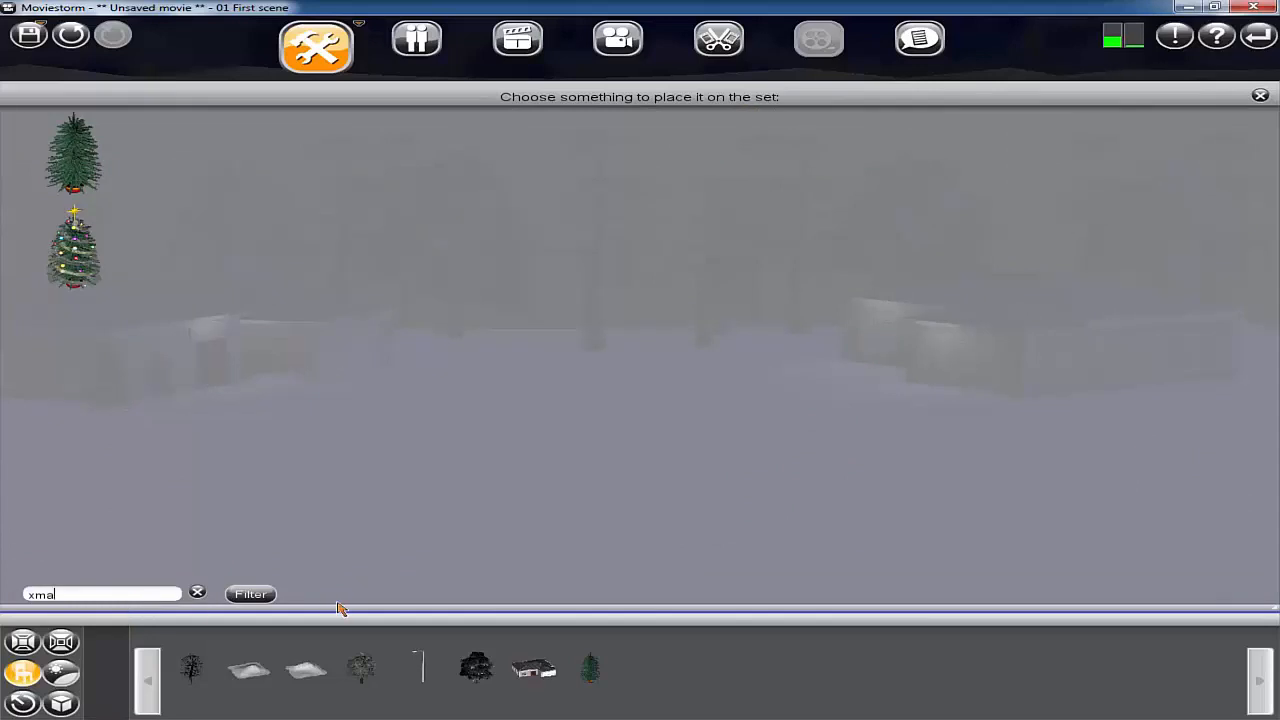
click(73, 152)
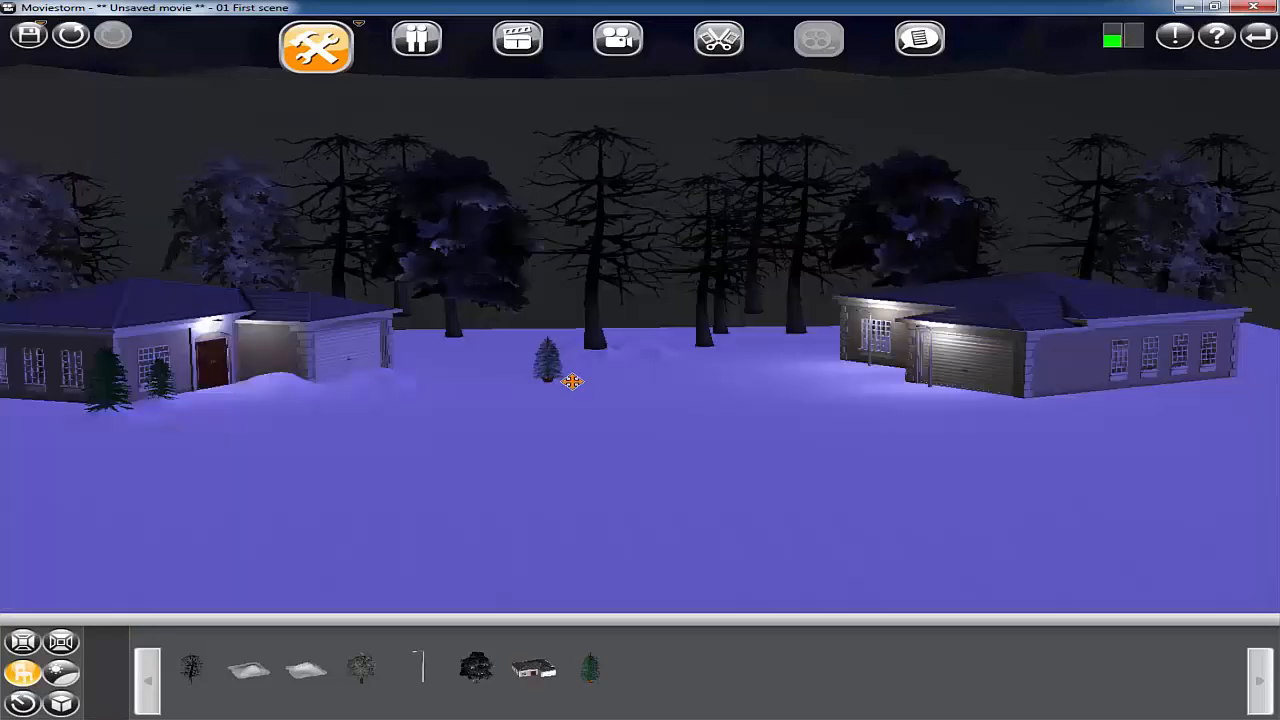
click(385, 372)
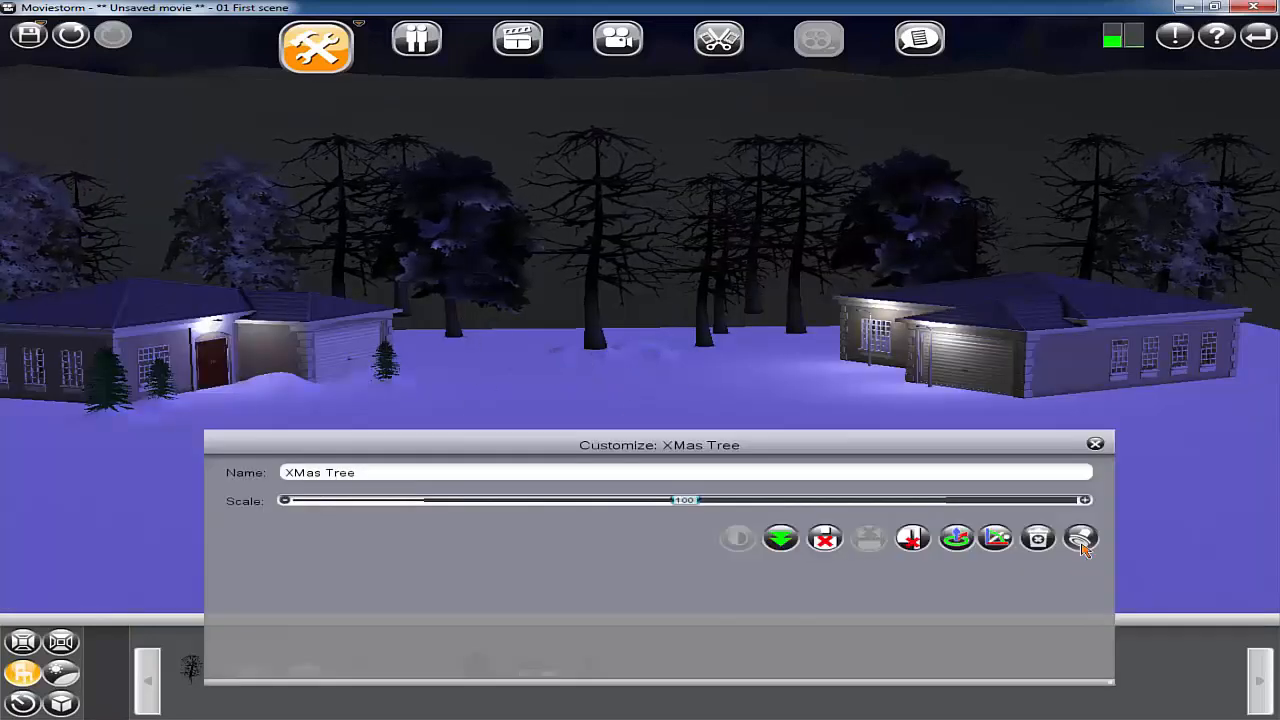
click(517, 368)
click(1095, 443)
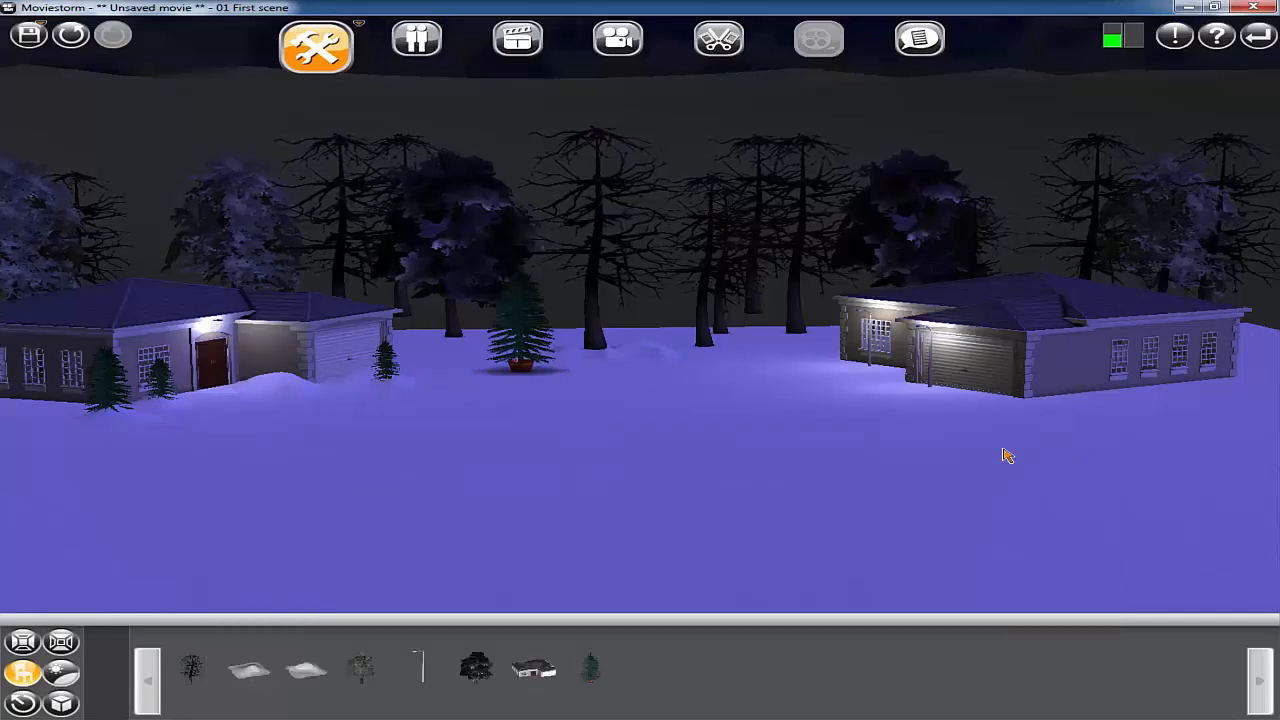
- Add Snowdrift 02 copies scaled to 309 by the middle fir and the right house, giving them different drift shapes
click(272, 378)
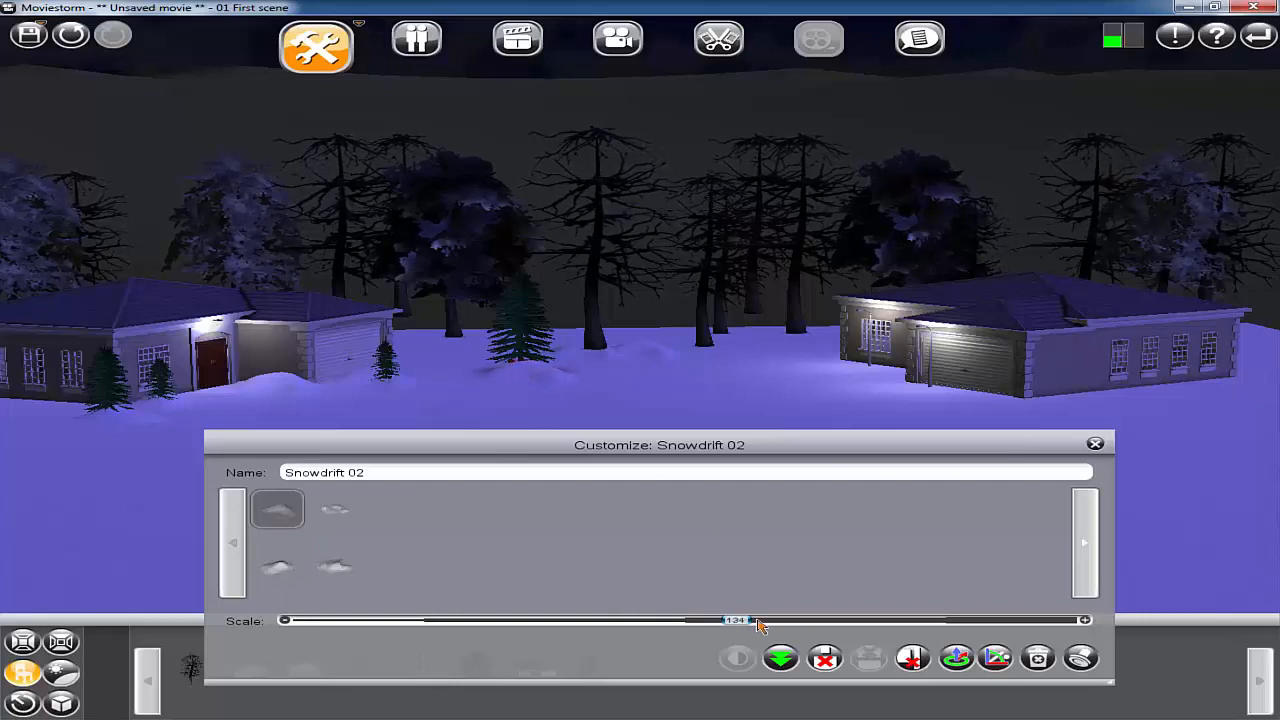
click(334, 566)
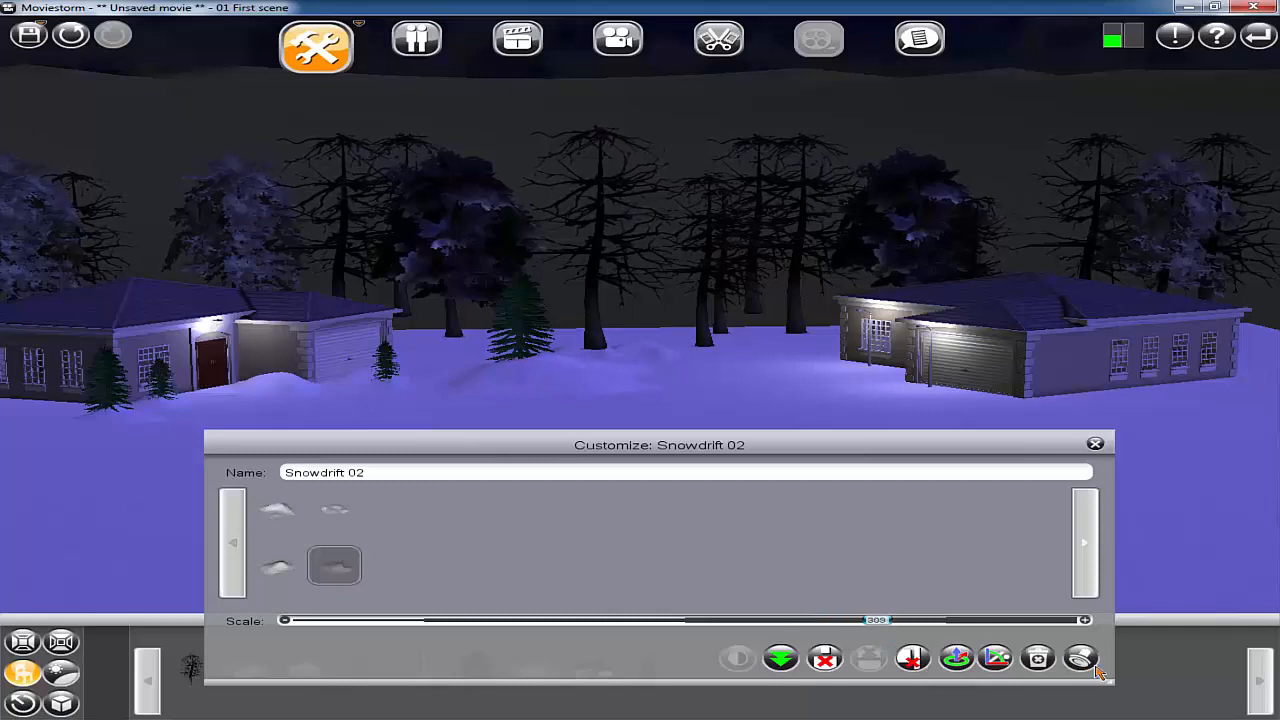
click(278, 564)
drag(911, 403, 889, 423)
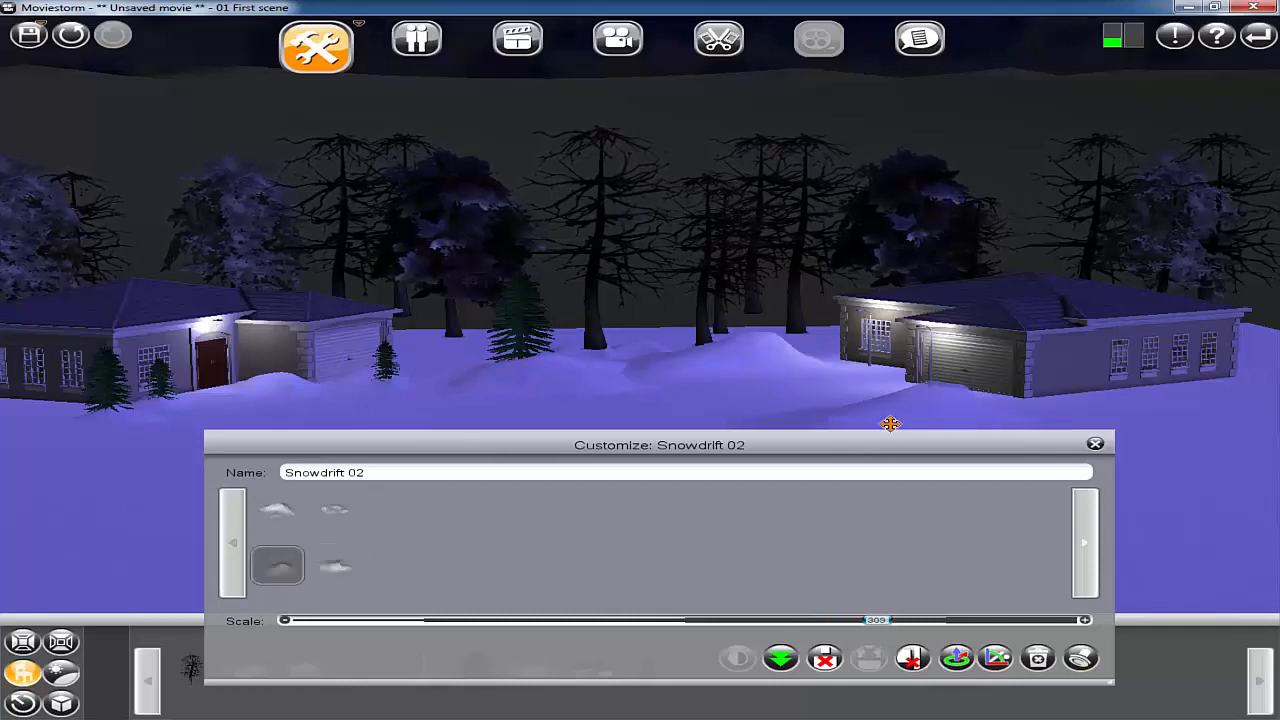
click(1096, 444)
- Scale the snowdrift between the houses to 213 and add more firs beside the middle one and near the right house
double_click(600, 384)
drag(796, 622, 815, 622)
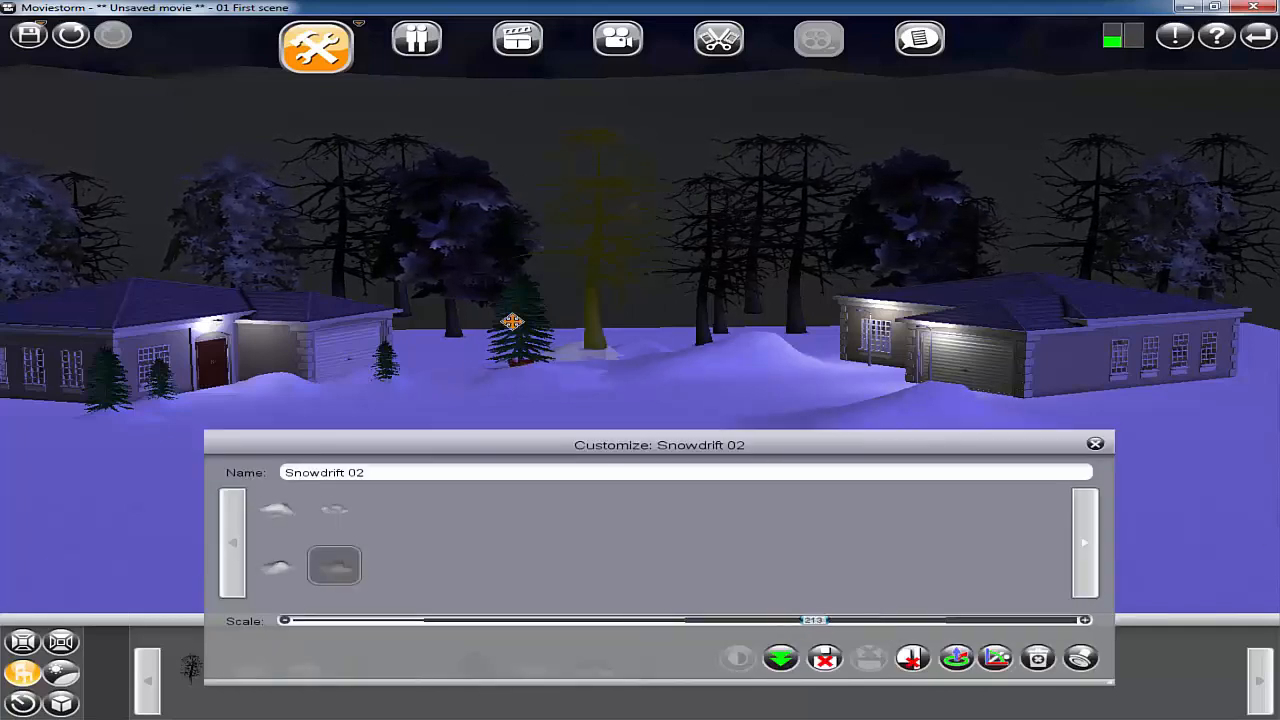
double_click(511, 323)
click(1096, 444)
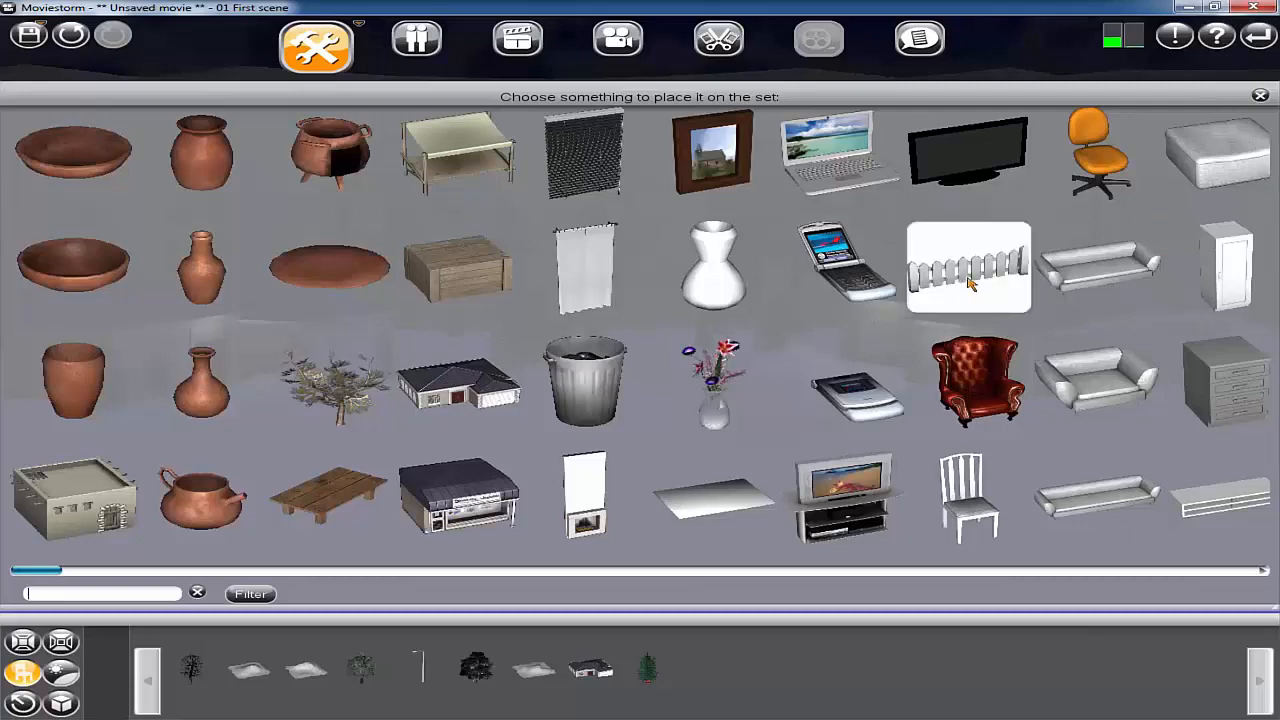
- Place the white picket fence from the object library as a long dividing row between the two houses, running from back to front
click(962, 276)
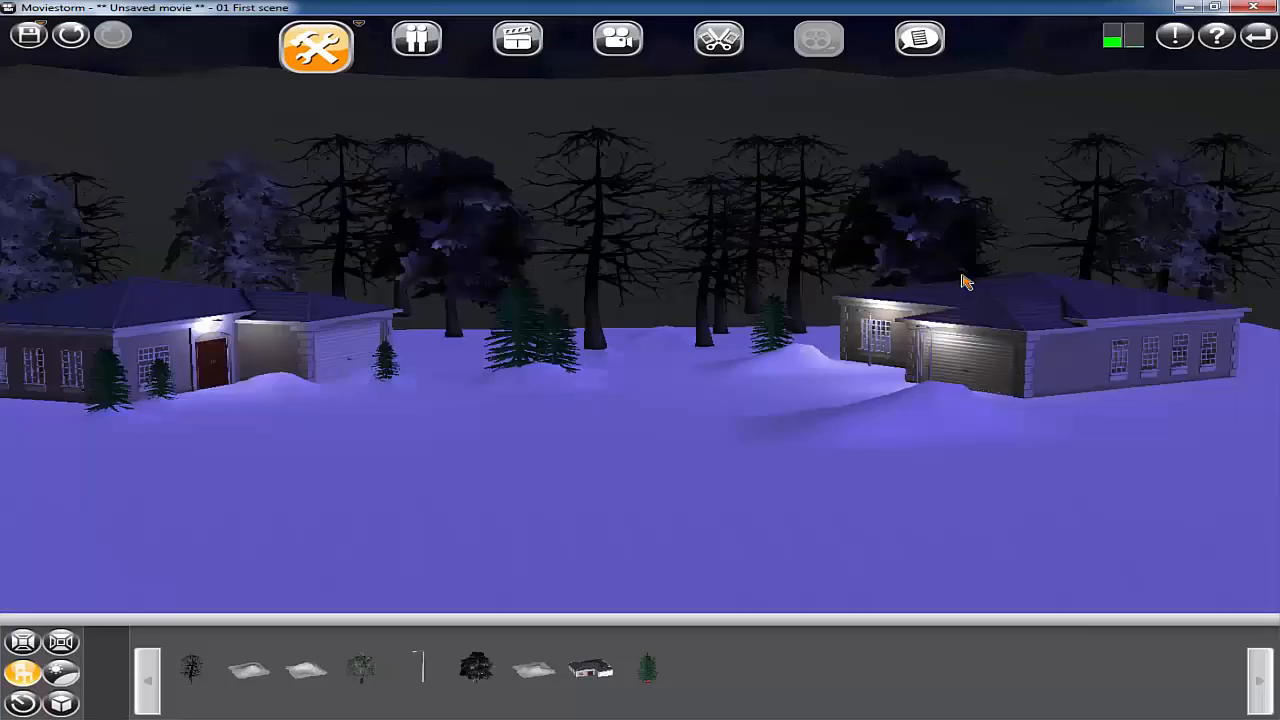
right_drag(606, 438, 726, 370)
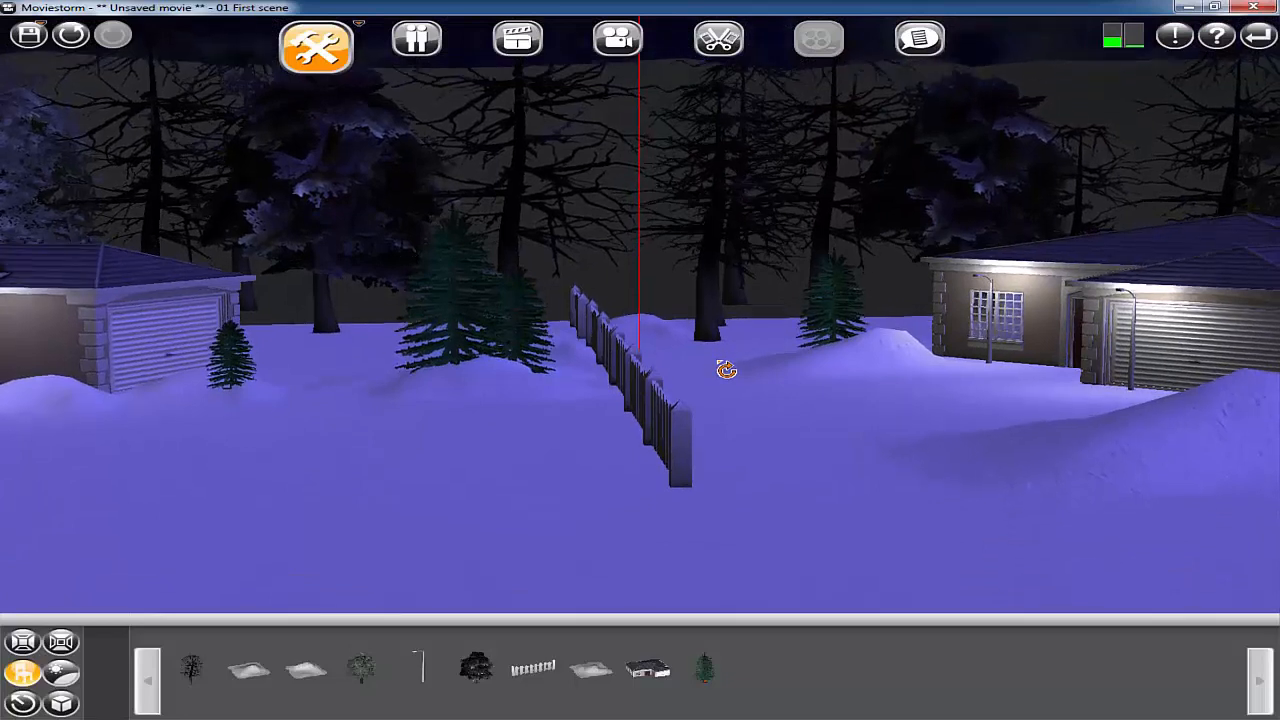
scroll(731, 431, down, 5)
right_drag(724, 440, 759, 485)
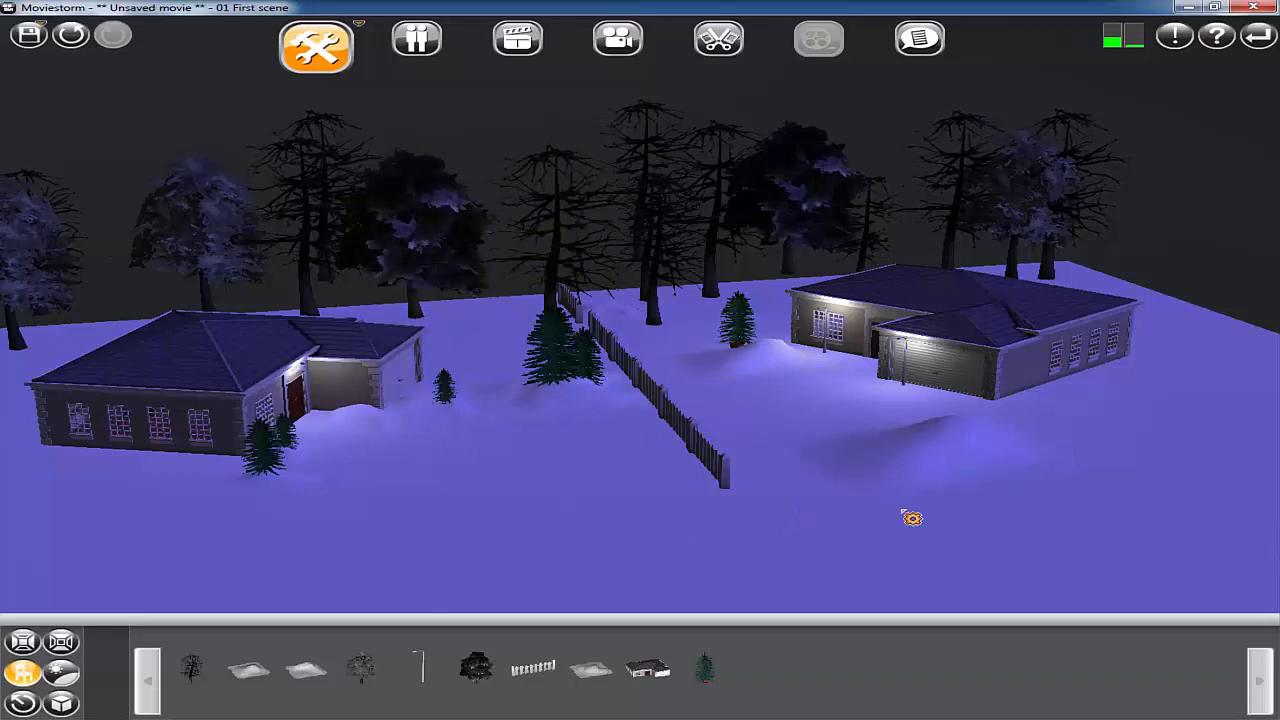
scroll(838, 492, down, 3)
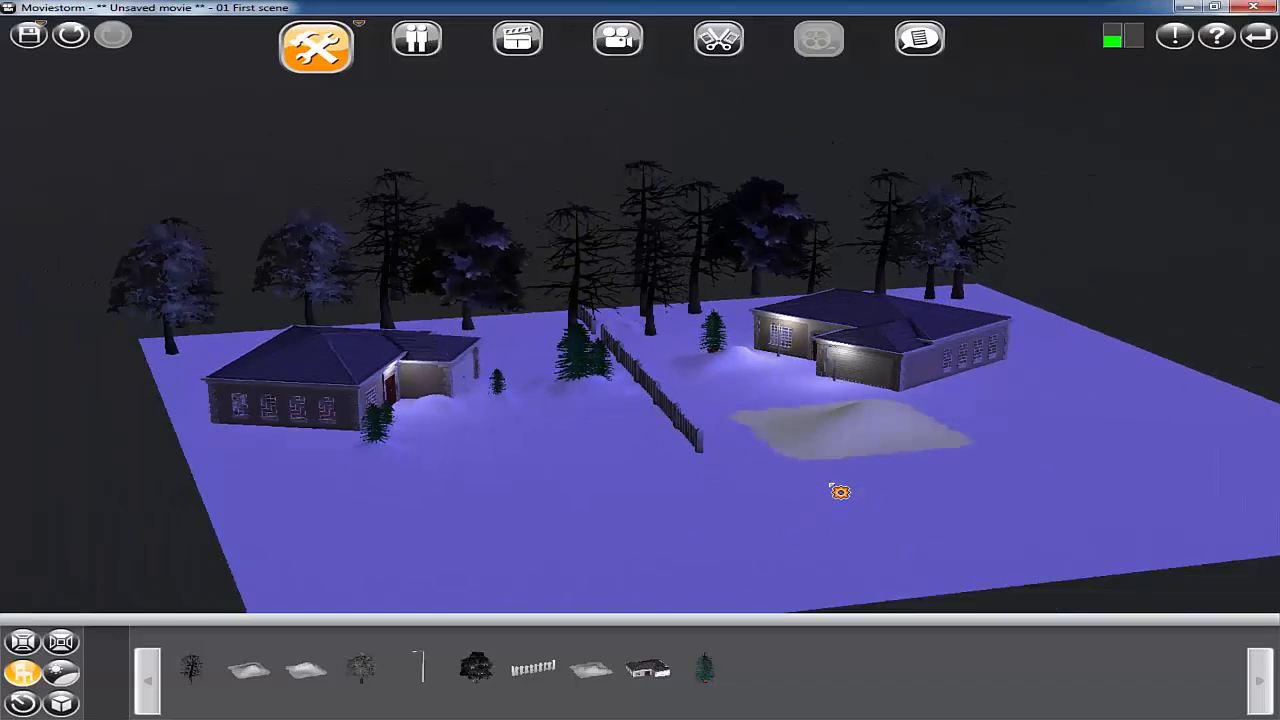
- Place the family saloon car from the object library in front of the right house and switch it to its other variant
scroll(923, 517, up, 6)
right_drag(929, 474, 857, 452)
click(23, 672)
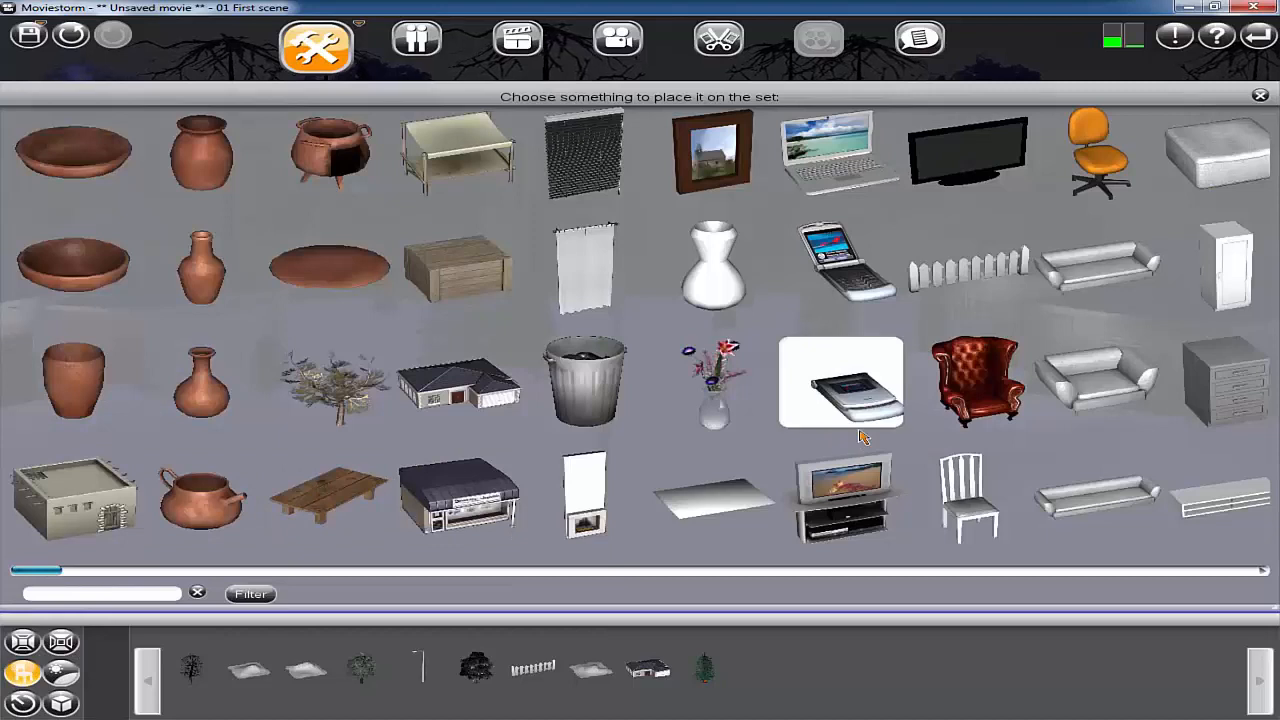
scroll(862, 437, down, 3)
scroll(862, 437, down, 3)
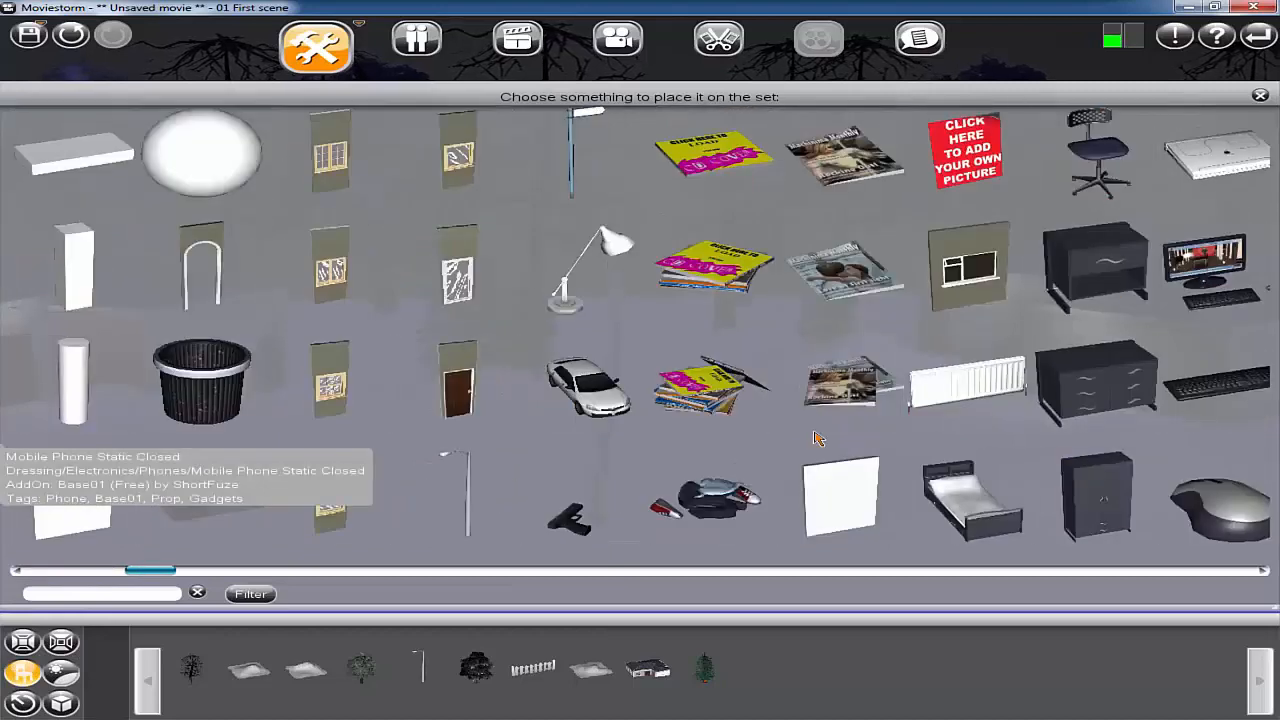
click(588, 385)
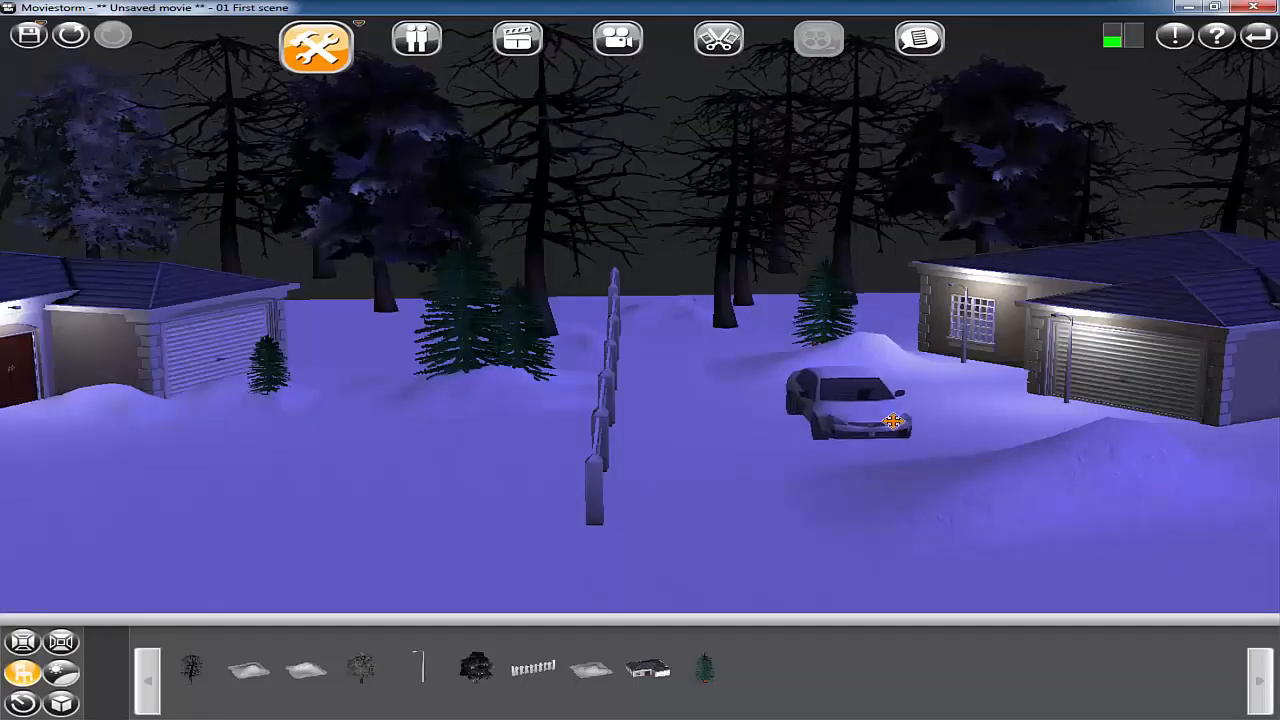
click(860, 408)
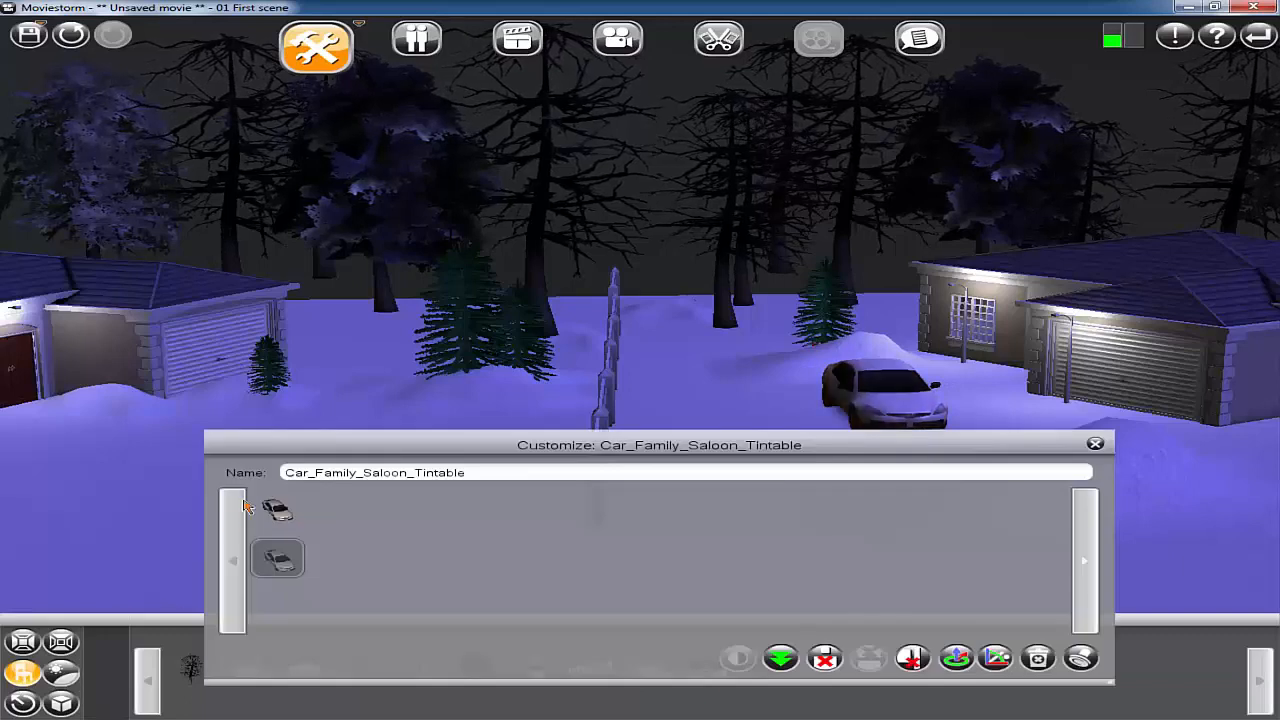
click(274, 510)
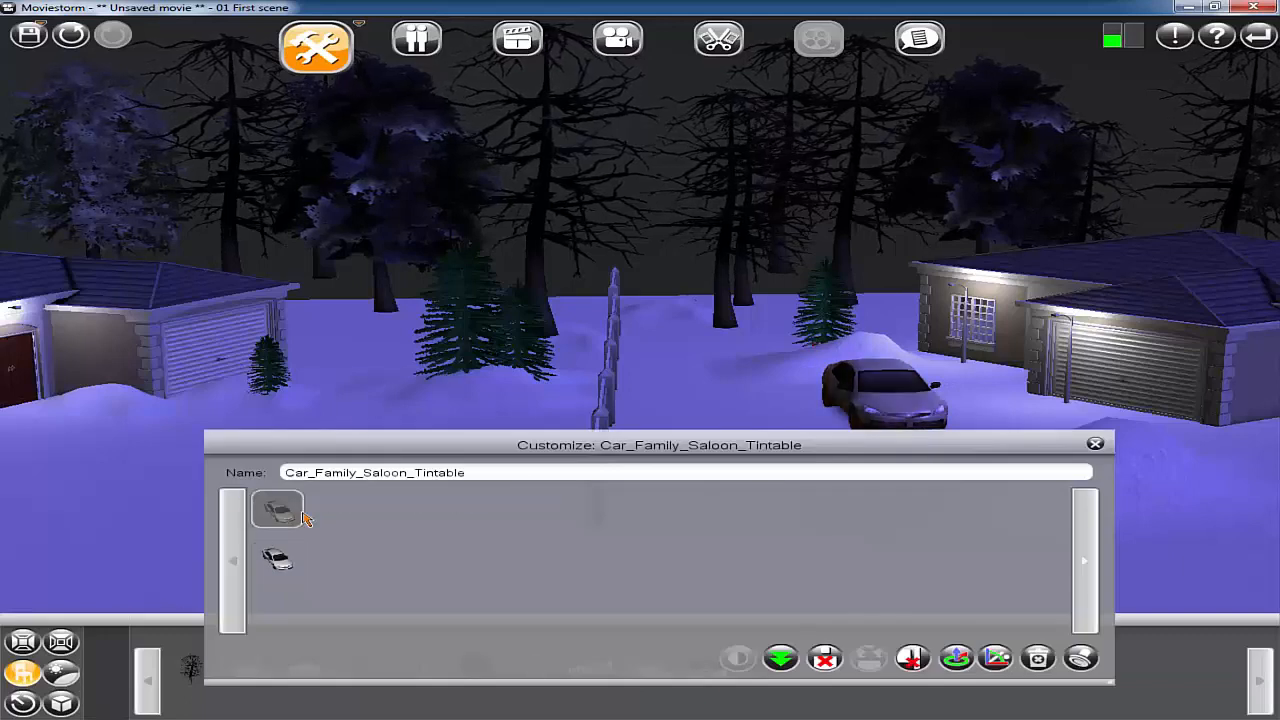
- Rotate the car side-on and move it into the snowdrift in front of the right house's garage
click(955, 648)
drag(1029, 429, 899, 436)
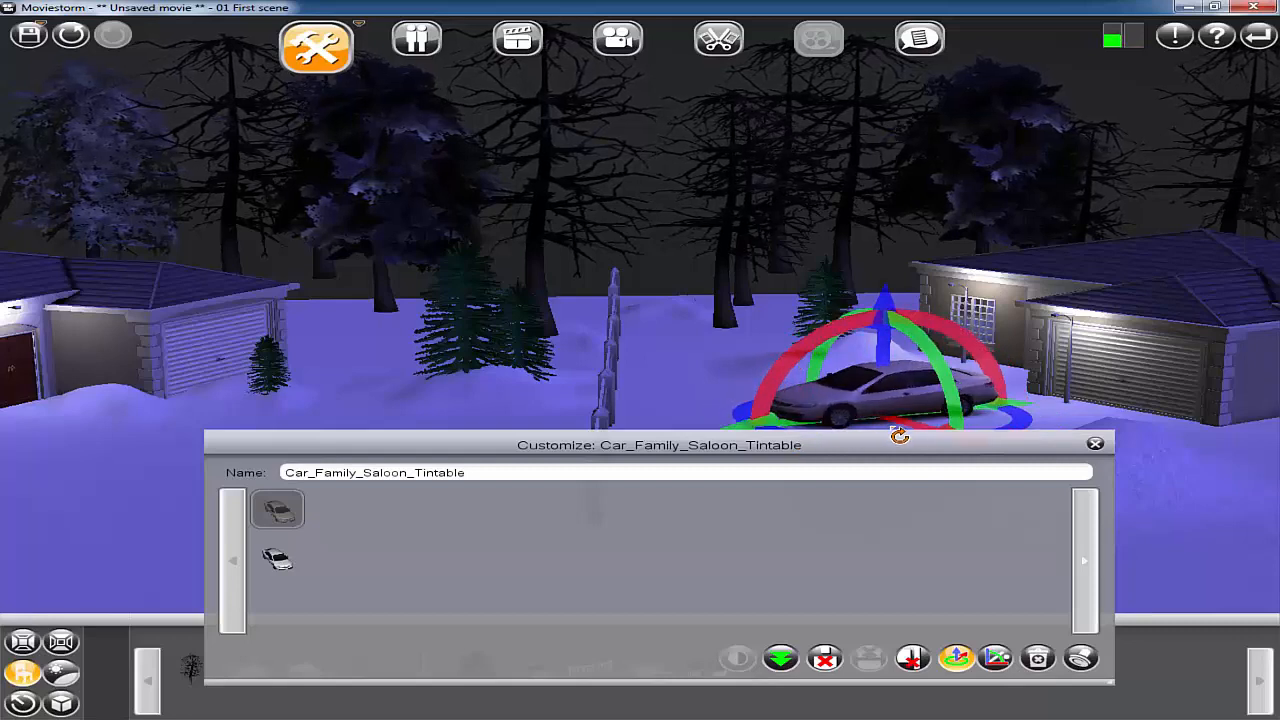
click(1096, 443)
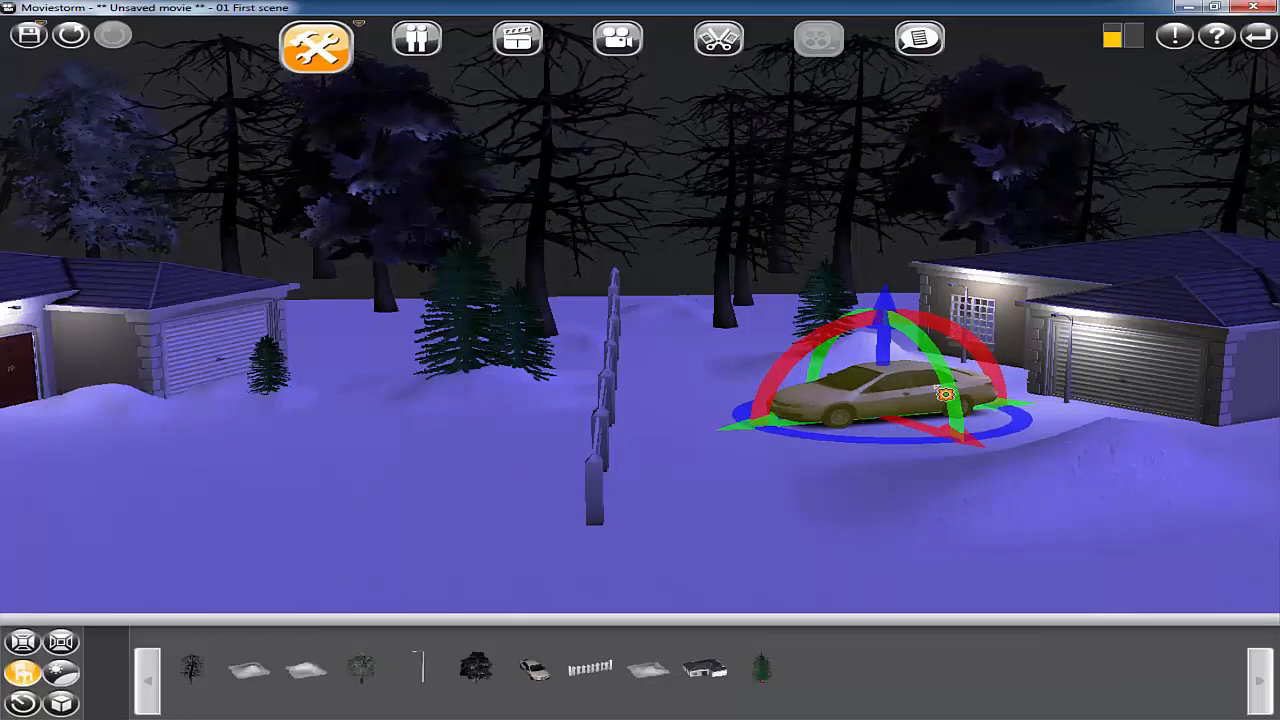
drag(943, 434, 1049, 455)
click(1096, 445)
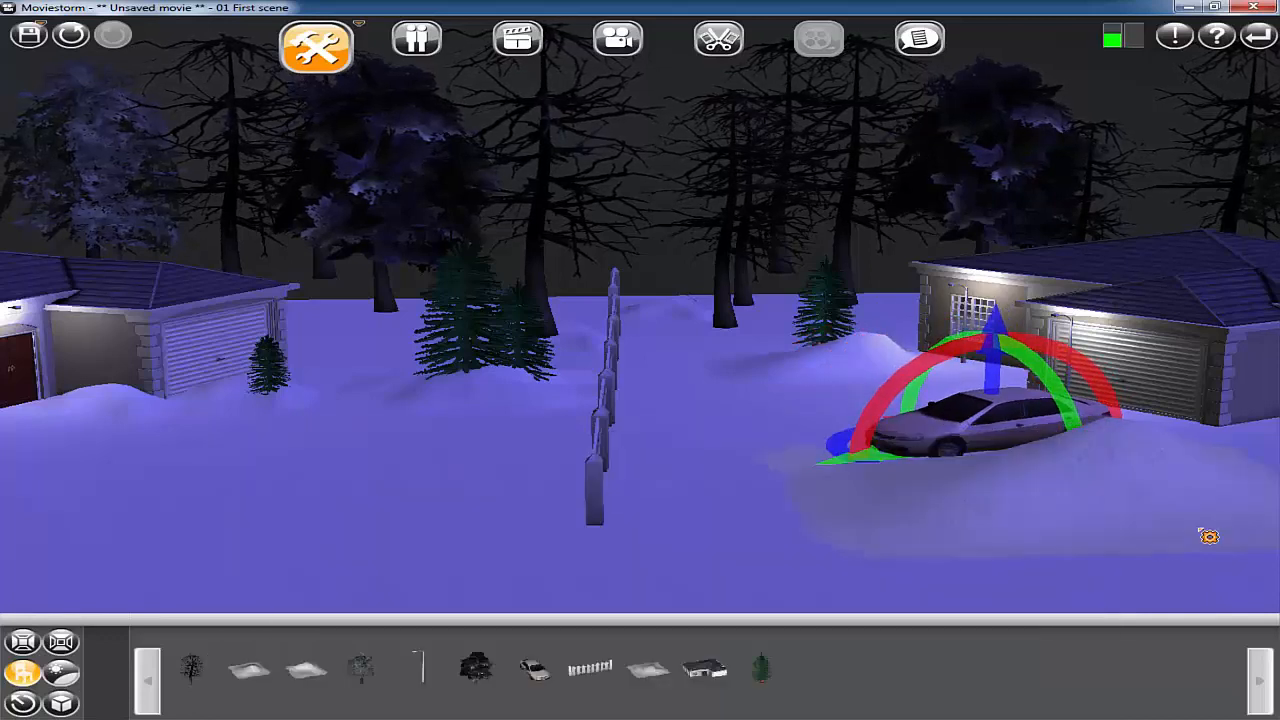
click(745, 526)
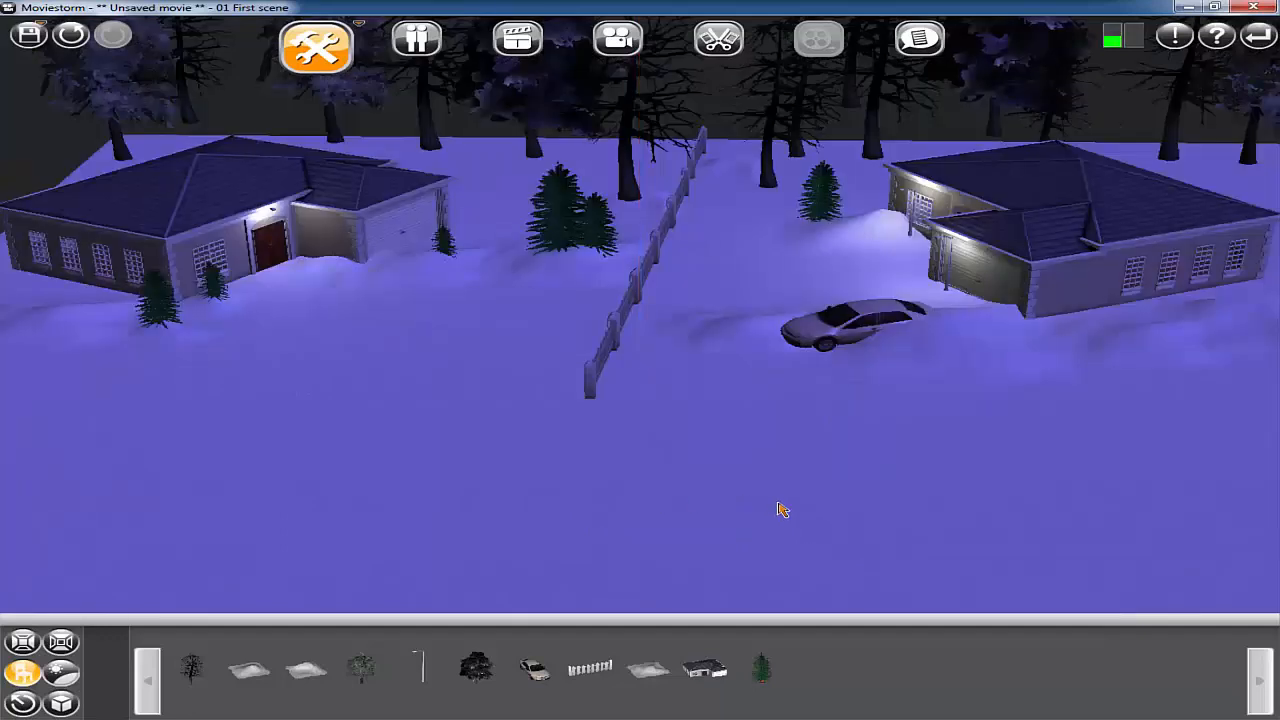
- Check the front view of the new set and compare it with the finished set's hedge, fence and car
scroll(780, 509, up, 3)
right_drag(873, 490, 912, 434)
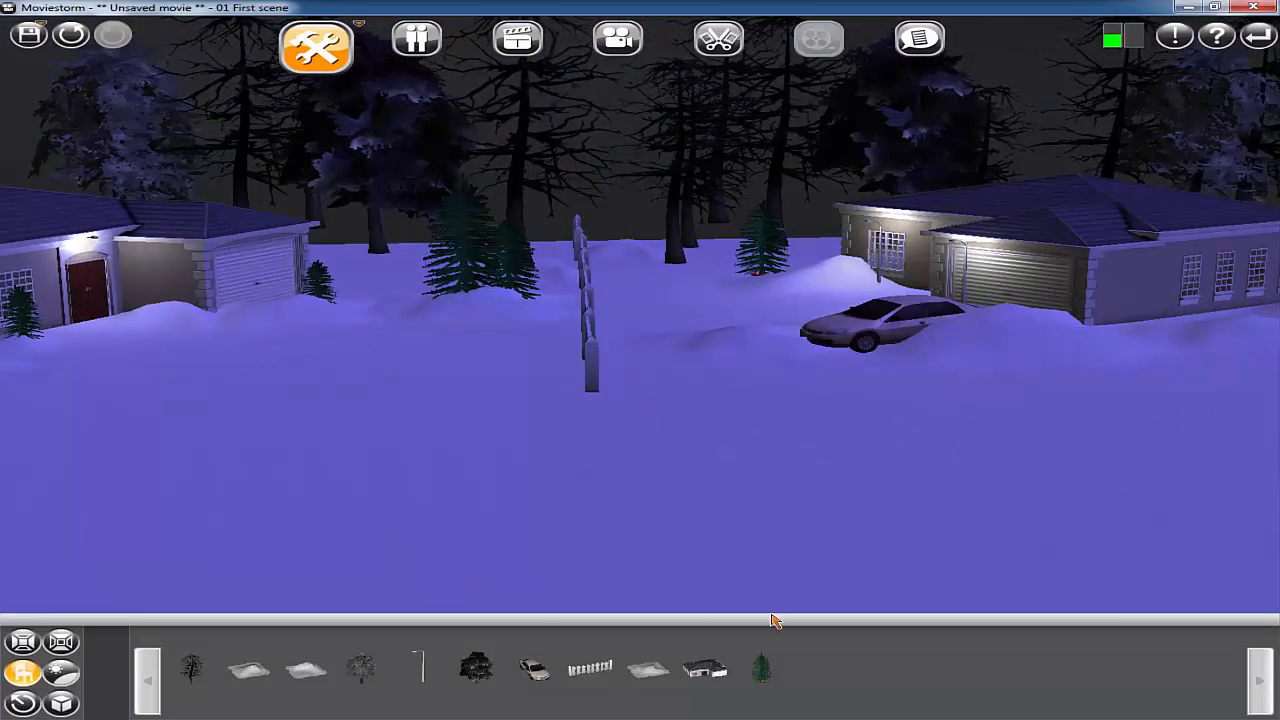
click(845, 652)
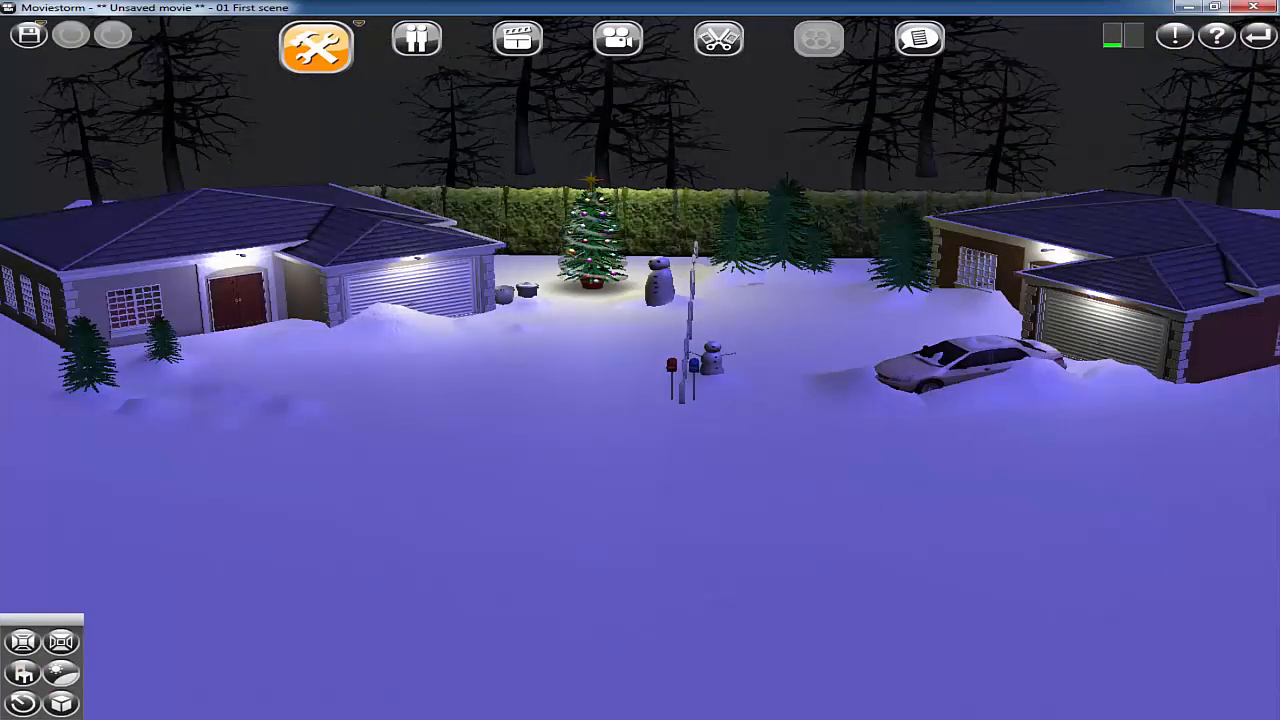
click(612, 640)
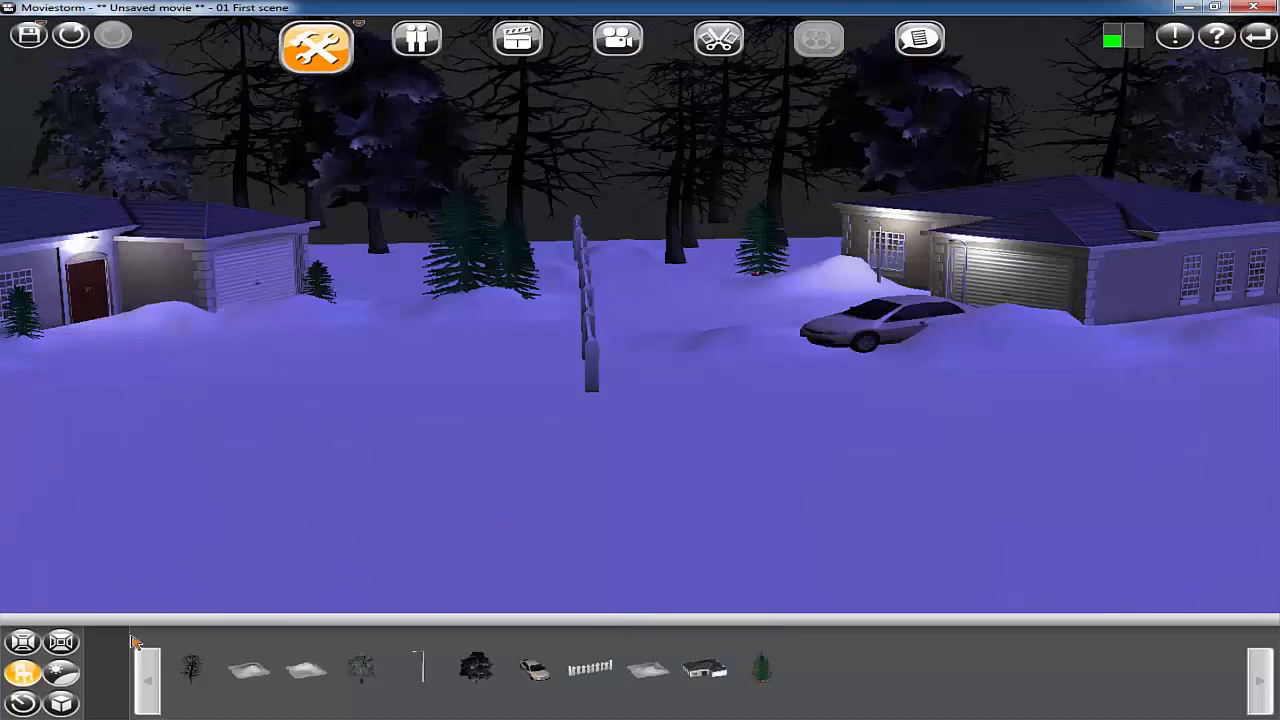
- Place the wide rectangular green hedge from the object library as a long row behind the two houses, in front of the bare trees
click(22, 674)
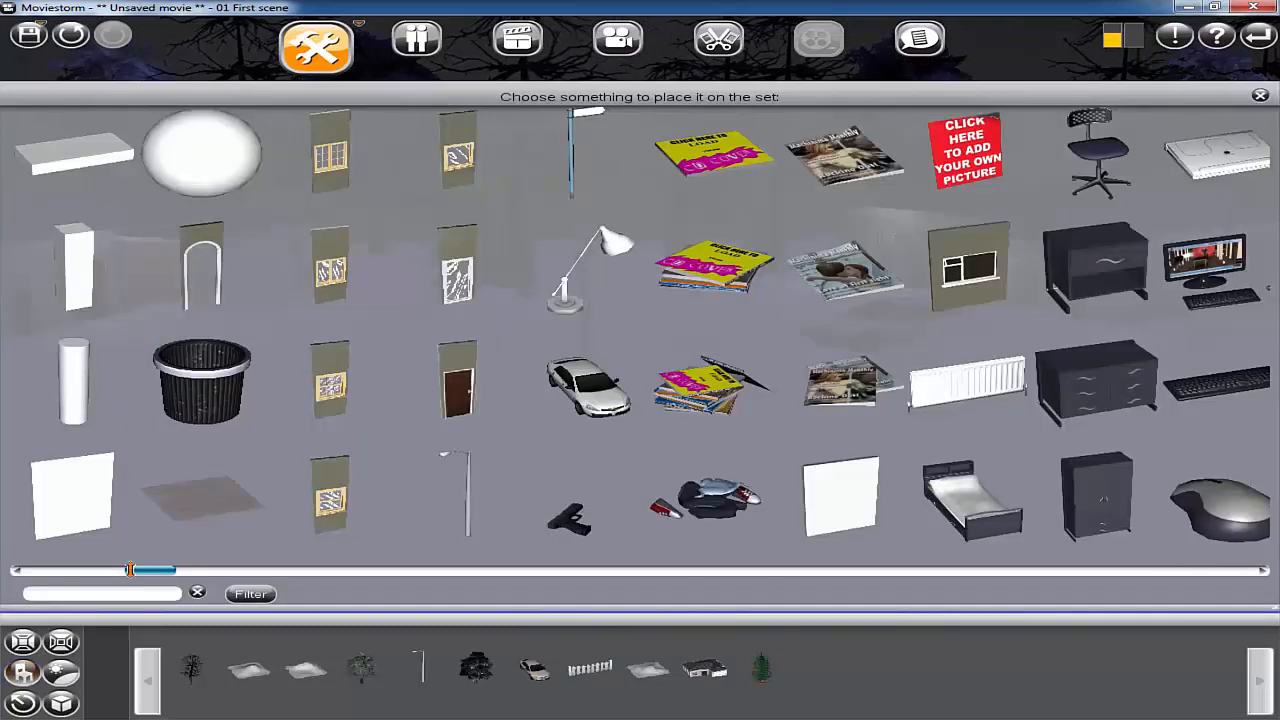
scroll(986, 423, down, 10)
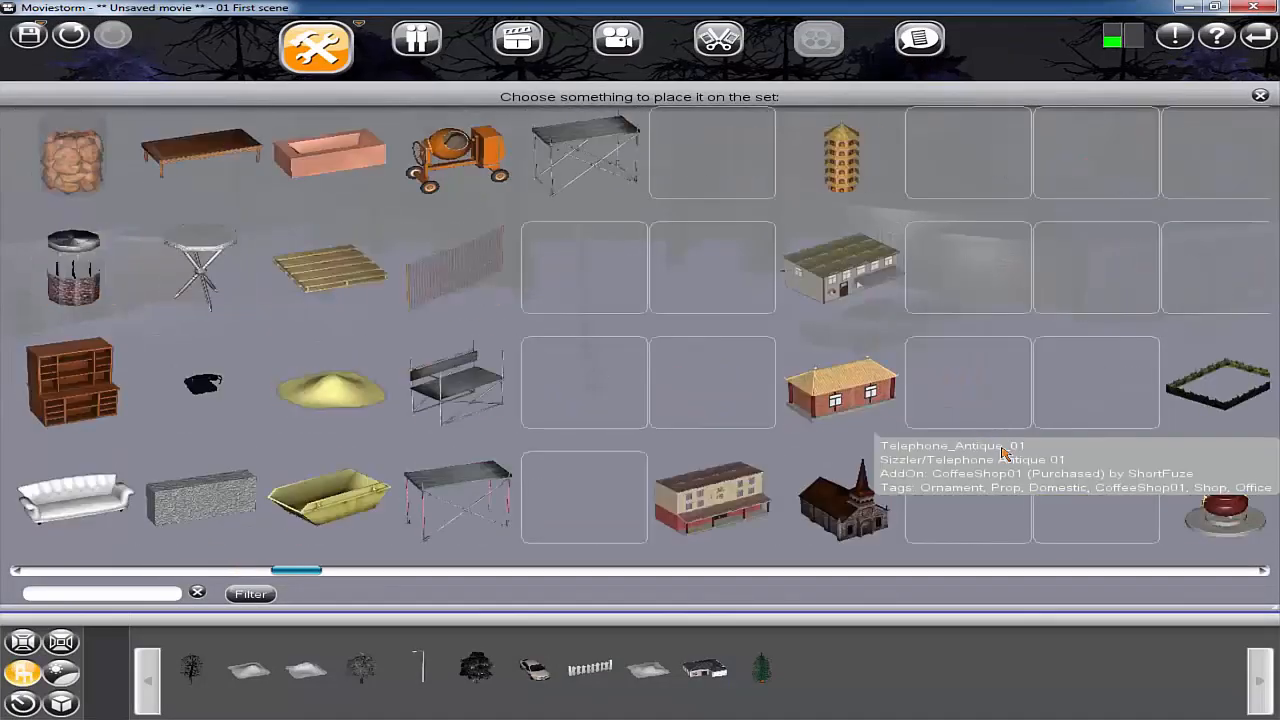
scroll(1005, 453, down, 3)
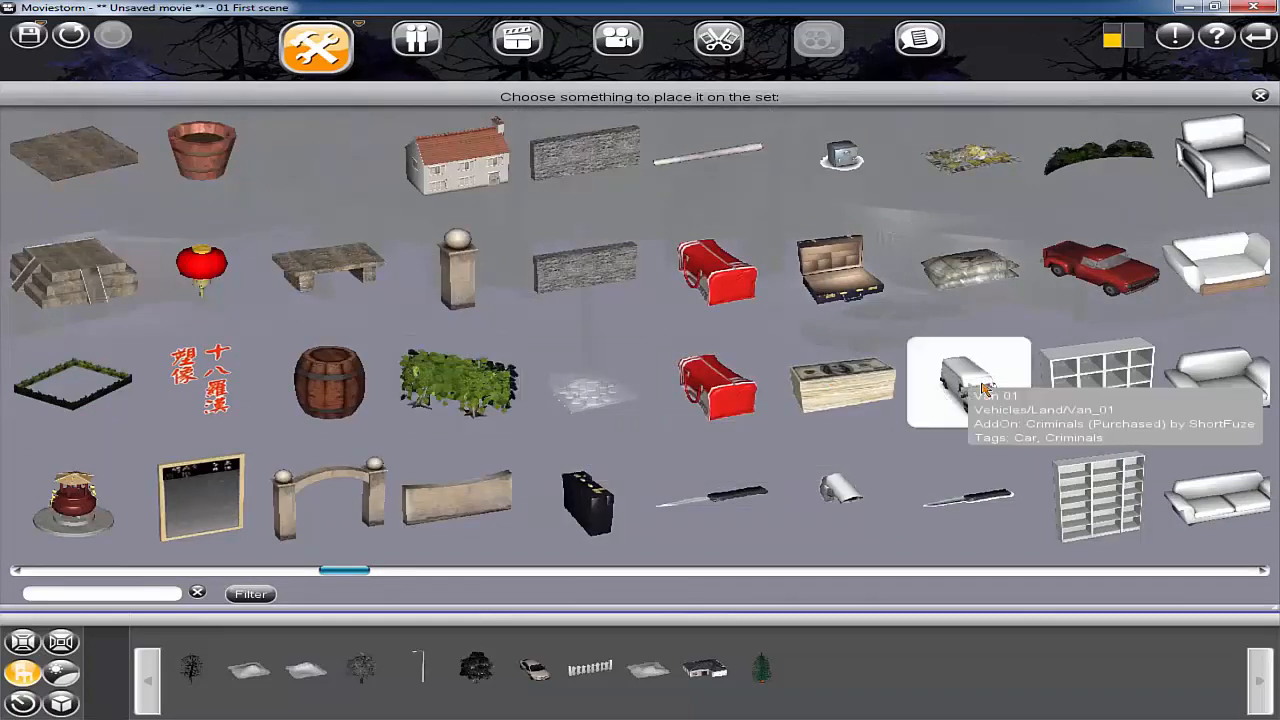
scroll(940, 415, down, 5)
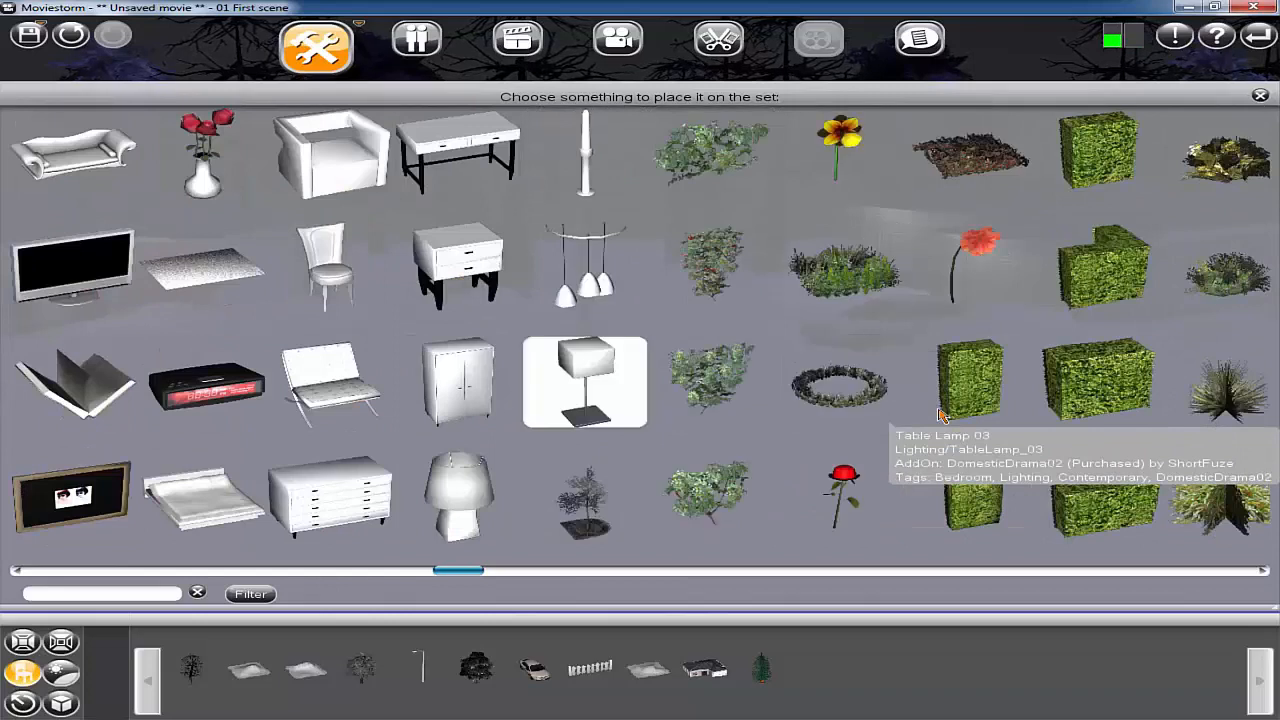
scroll(1045, 400, down, 6)
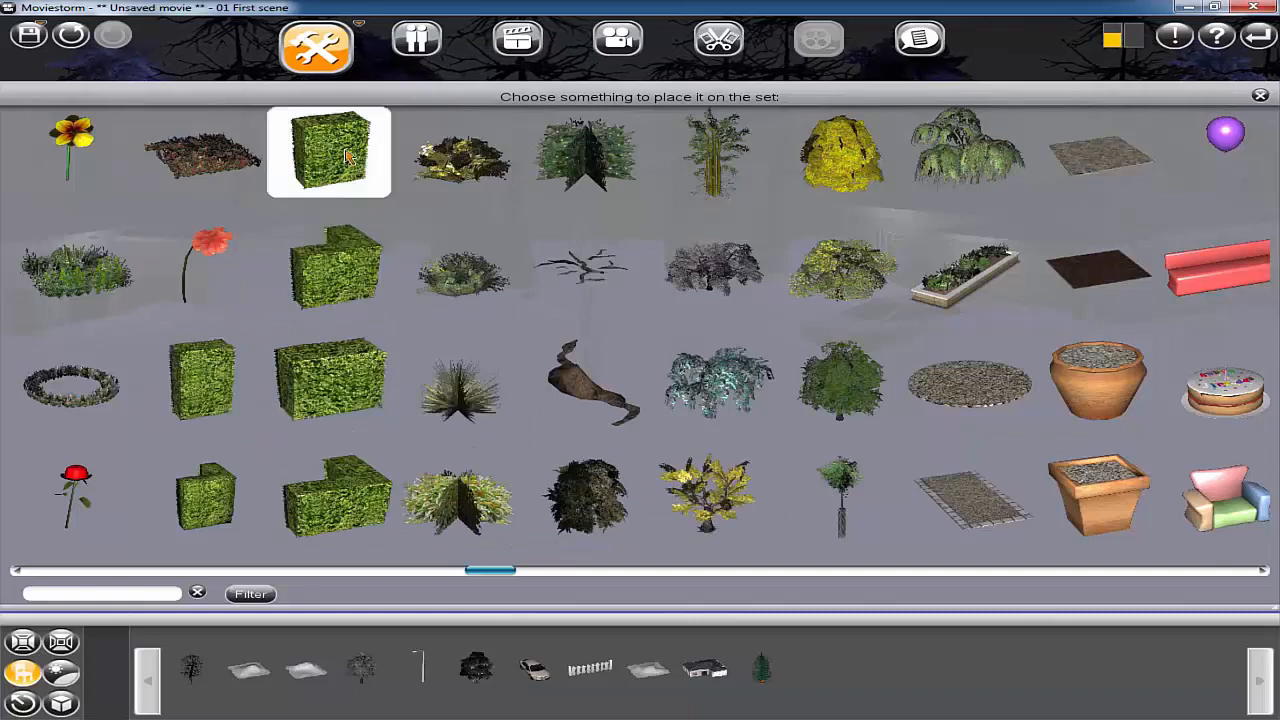
click(333, 366)
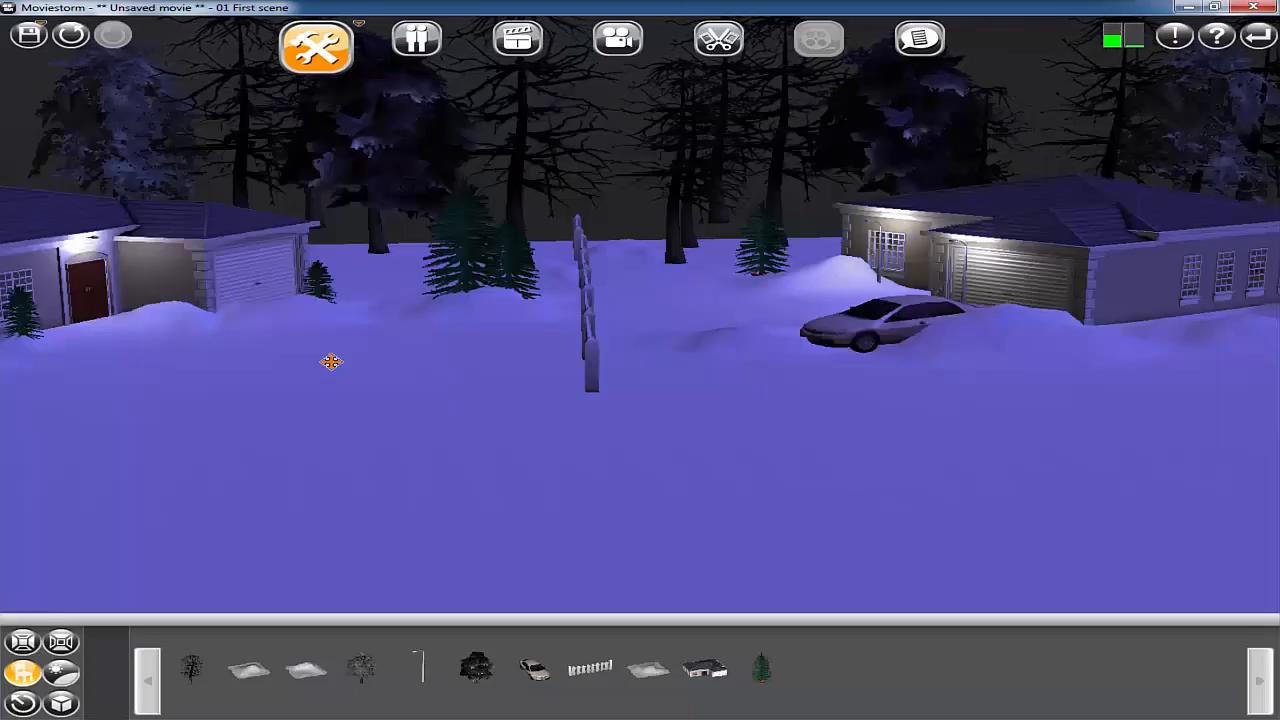
click(634, 262)
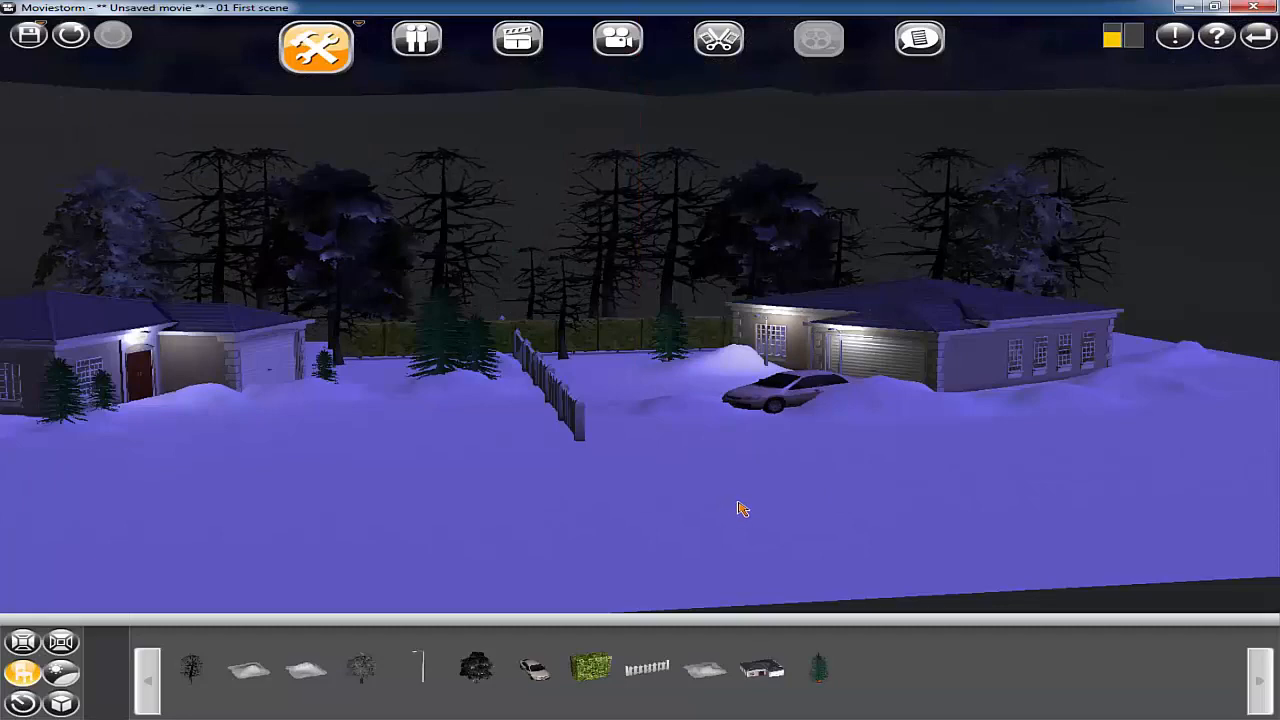
- Examine the new set from several angles and distances, checking how the hedge, fence, car and houses line up
mouse_move(747, 510)
right_down()
mouse_move(626, 526)
mouse_move(460, 523)
mouse_move(863, 546)
mouse_move(737, 517)
mouse_move(771, 512)
right_up()
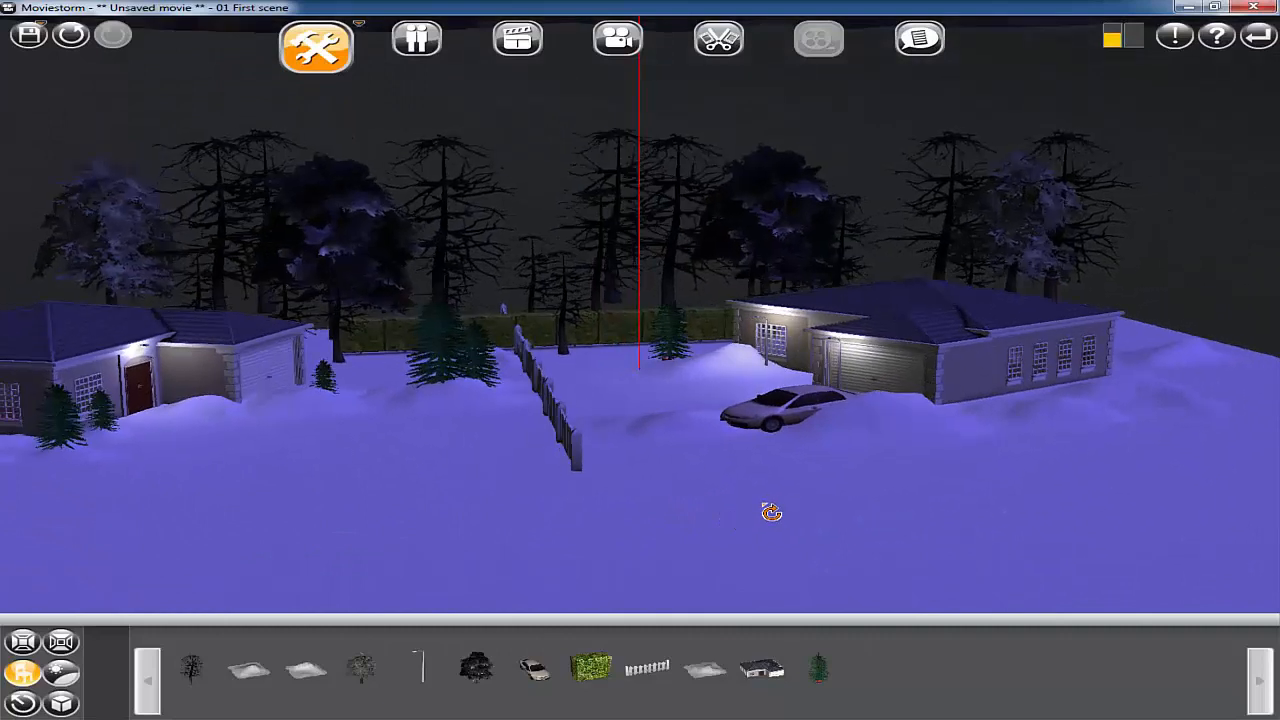
scroll(675, 535, up, 3)
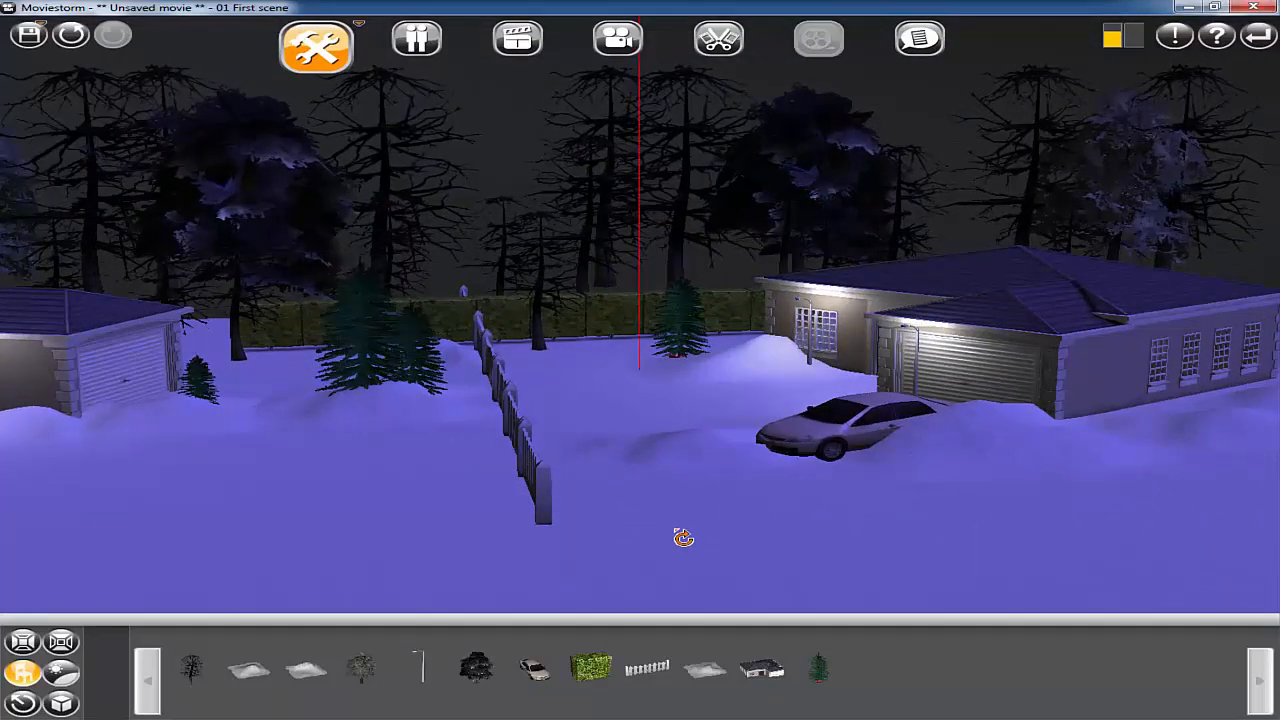
scroll(698, 527, down, 3)
drag(846, 502, 1016, 494)
right_drag(1016, 494, 956, 522)
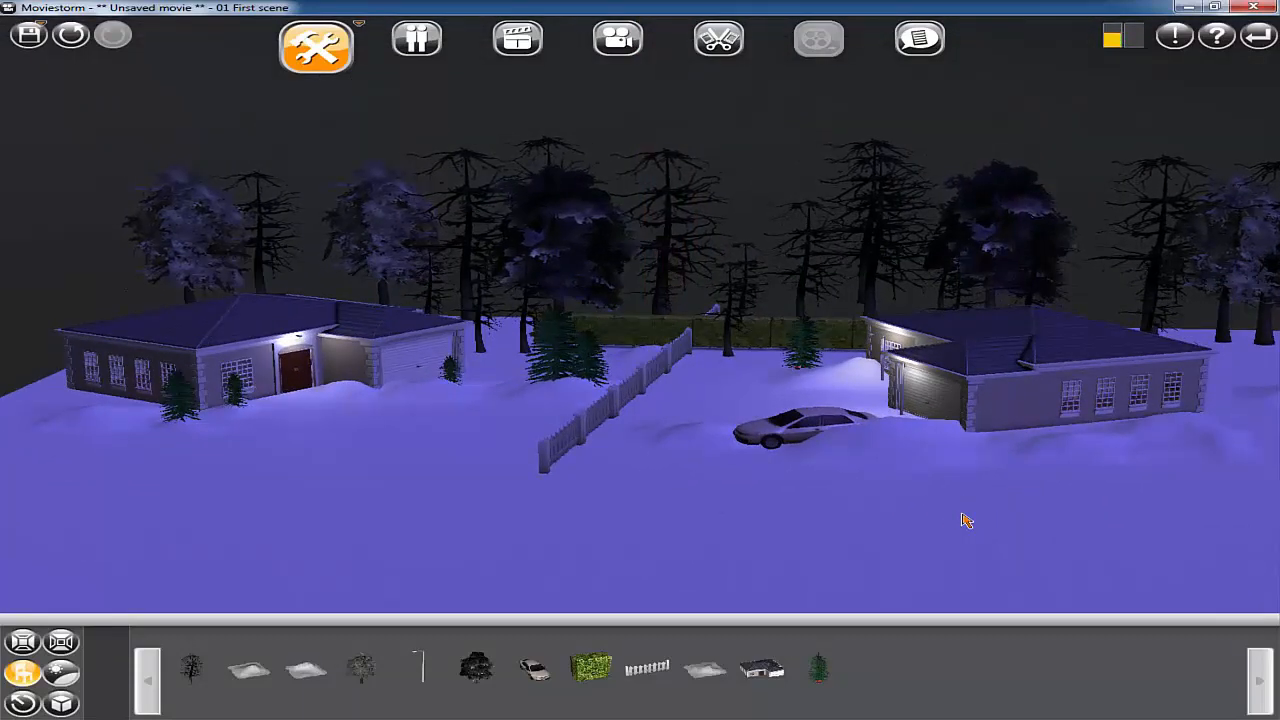
right_drag(807, 509, 850, 531)
scroll(848, 527, up, 3)
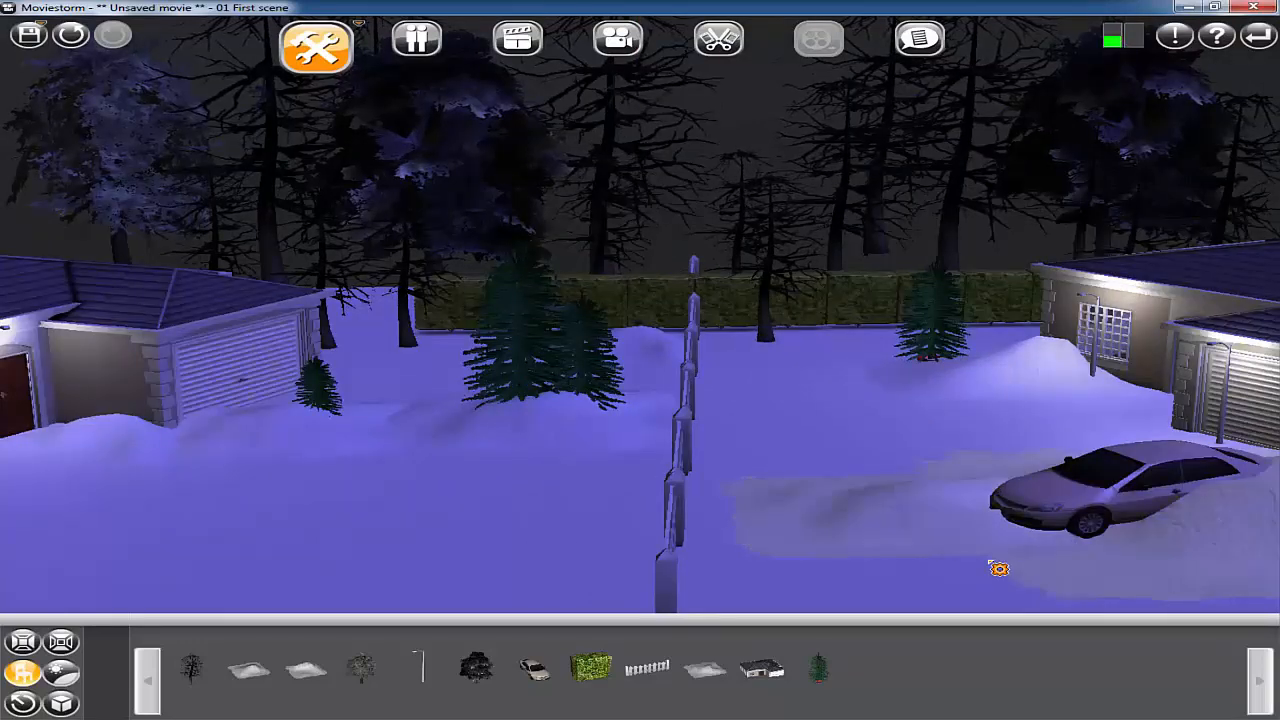
- Pick the low flat rock from the object library to add it to the finished example set
scroll(985, 562, down, 2)
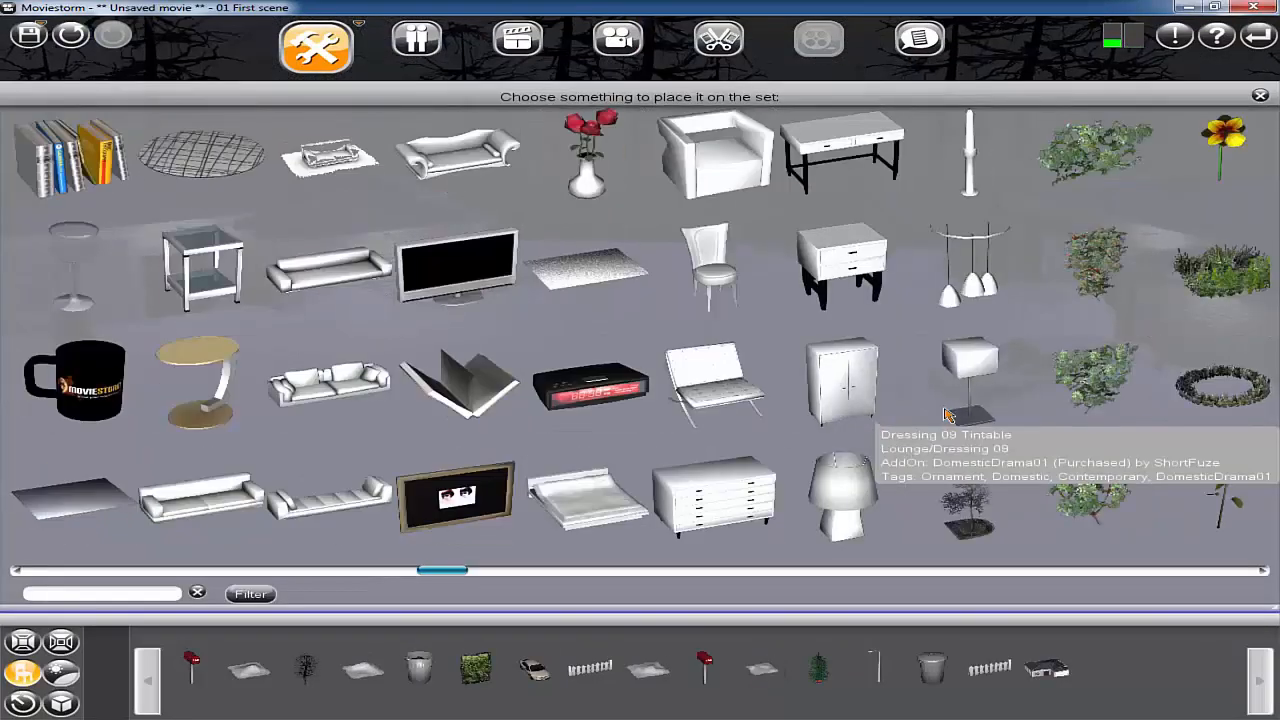
scroll(948, 415, down, 6)
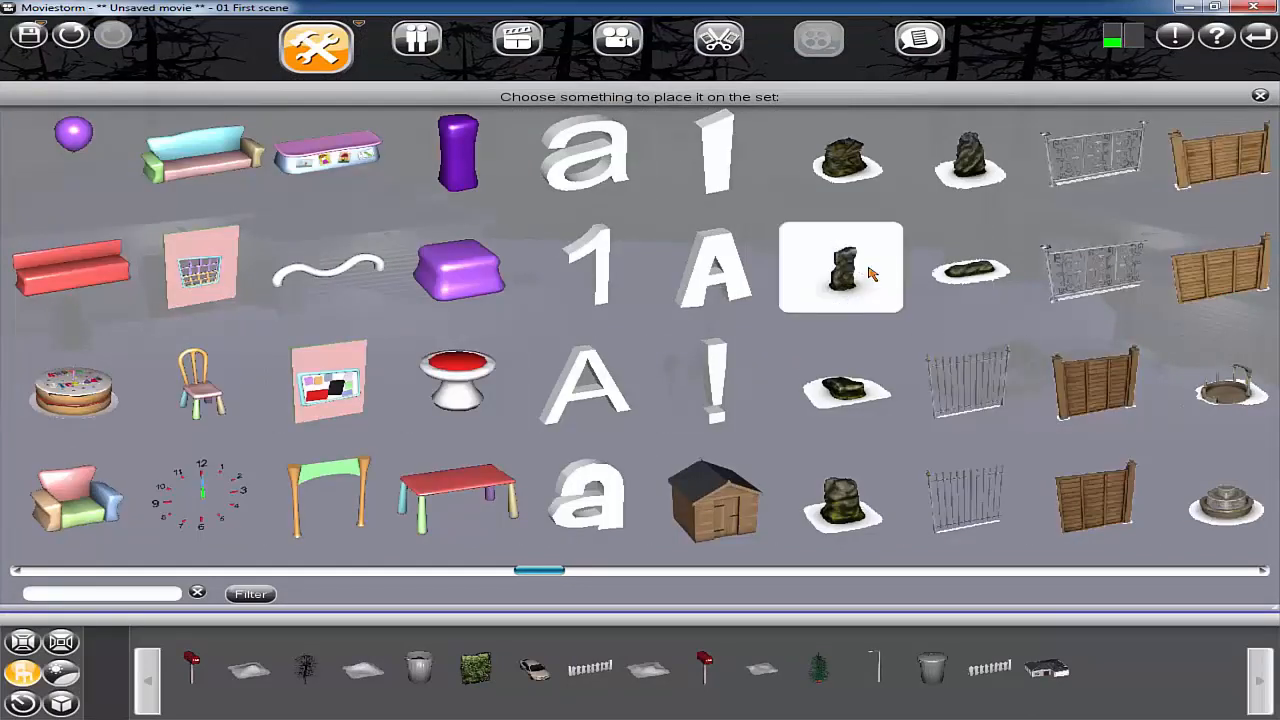
click(977, 273)
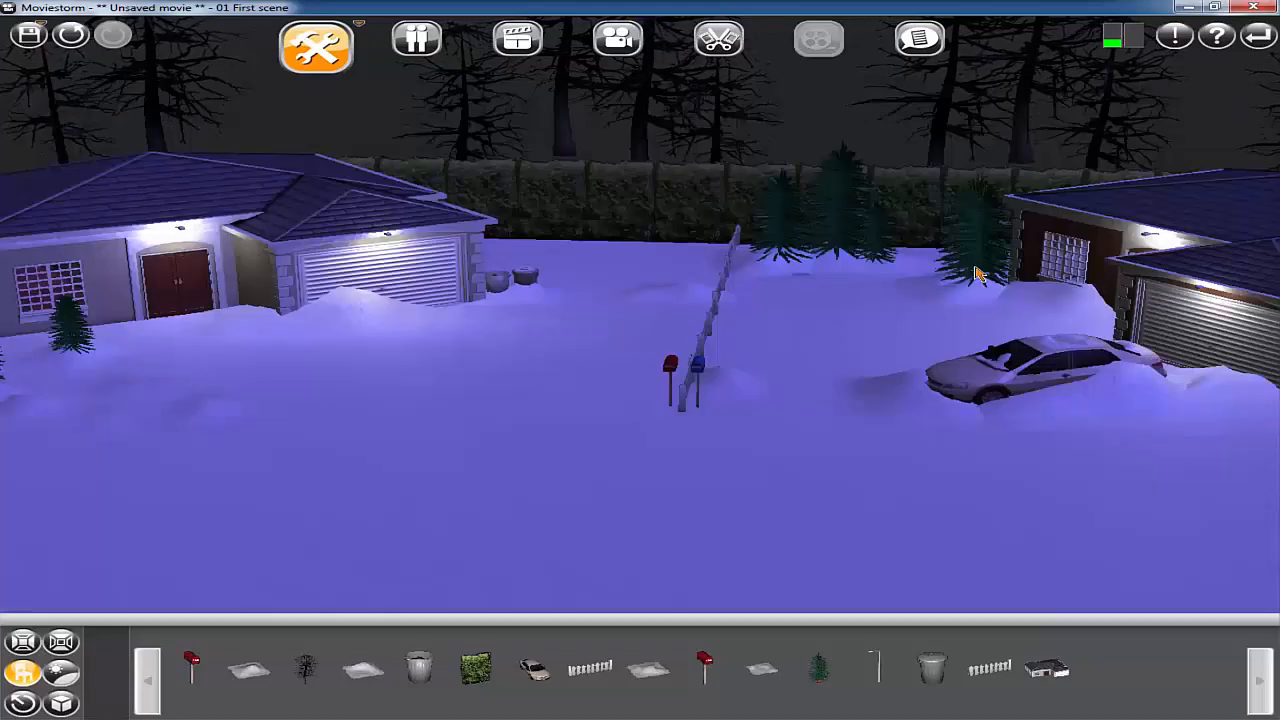